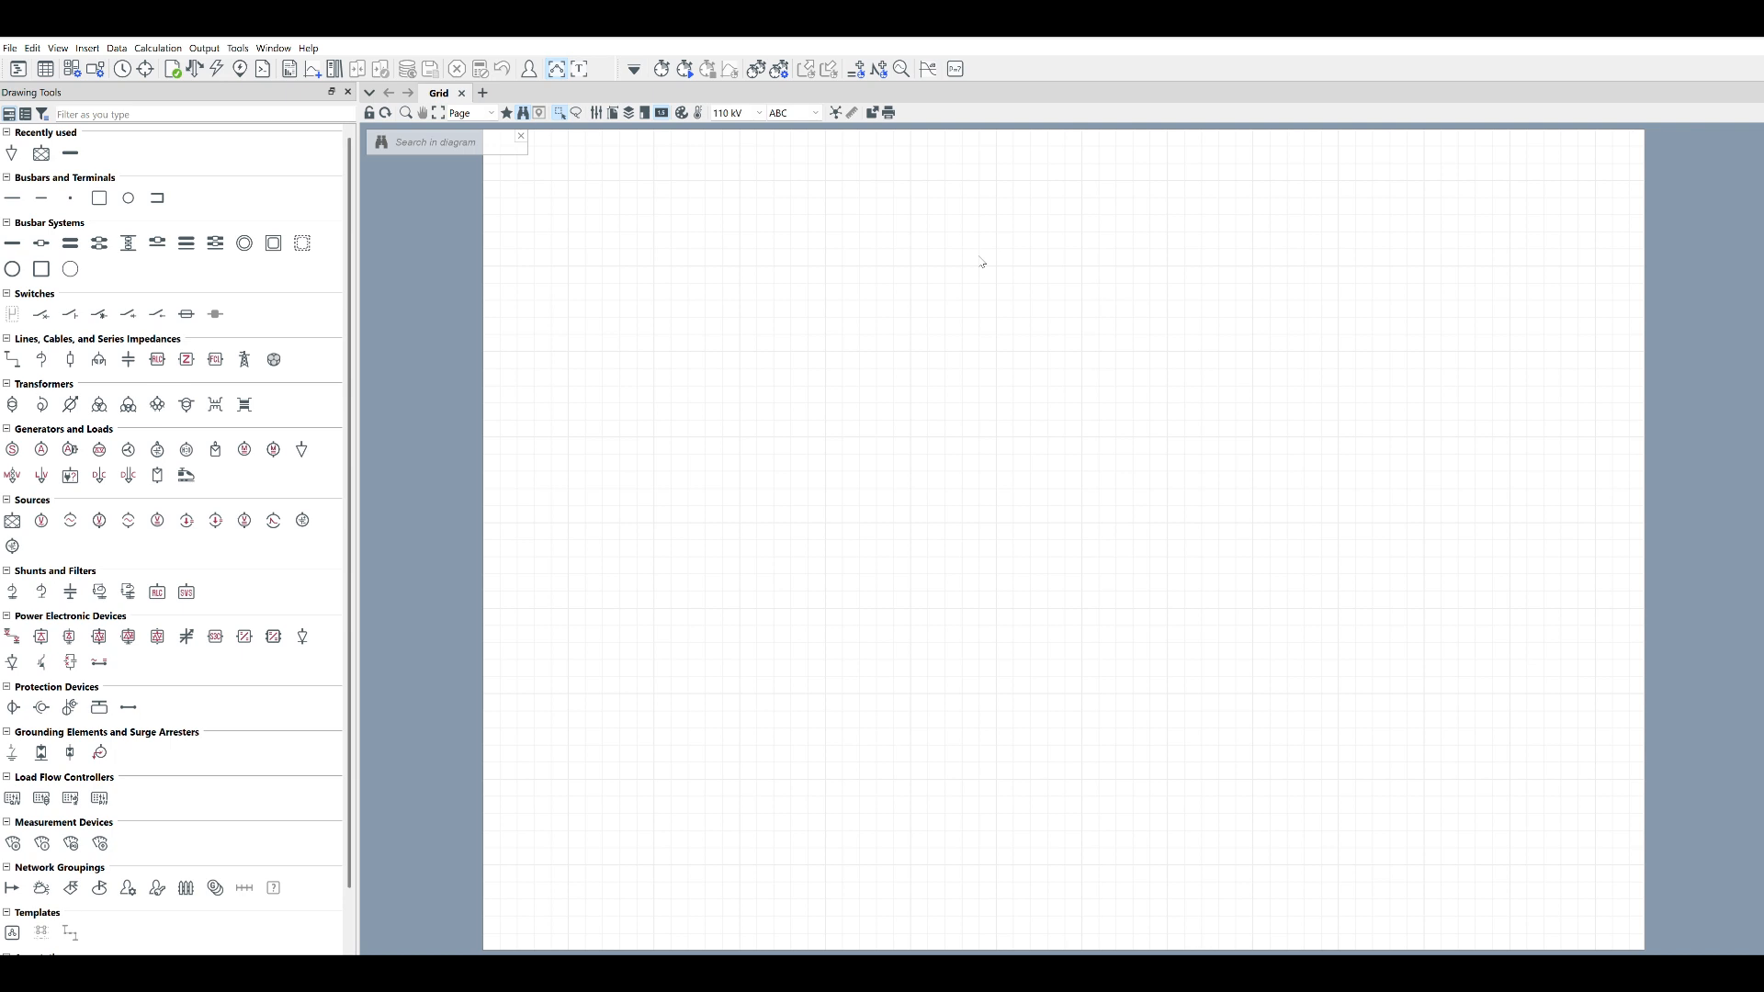
Place a single busbar system in the upper part of the grid diagram and connect an external grid to it
left_click(12, 245)
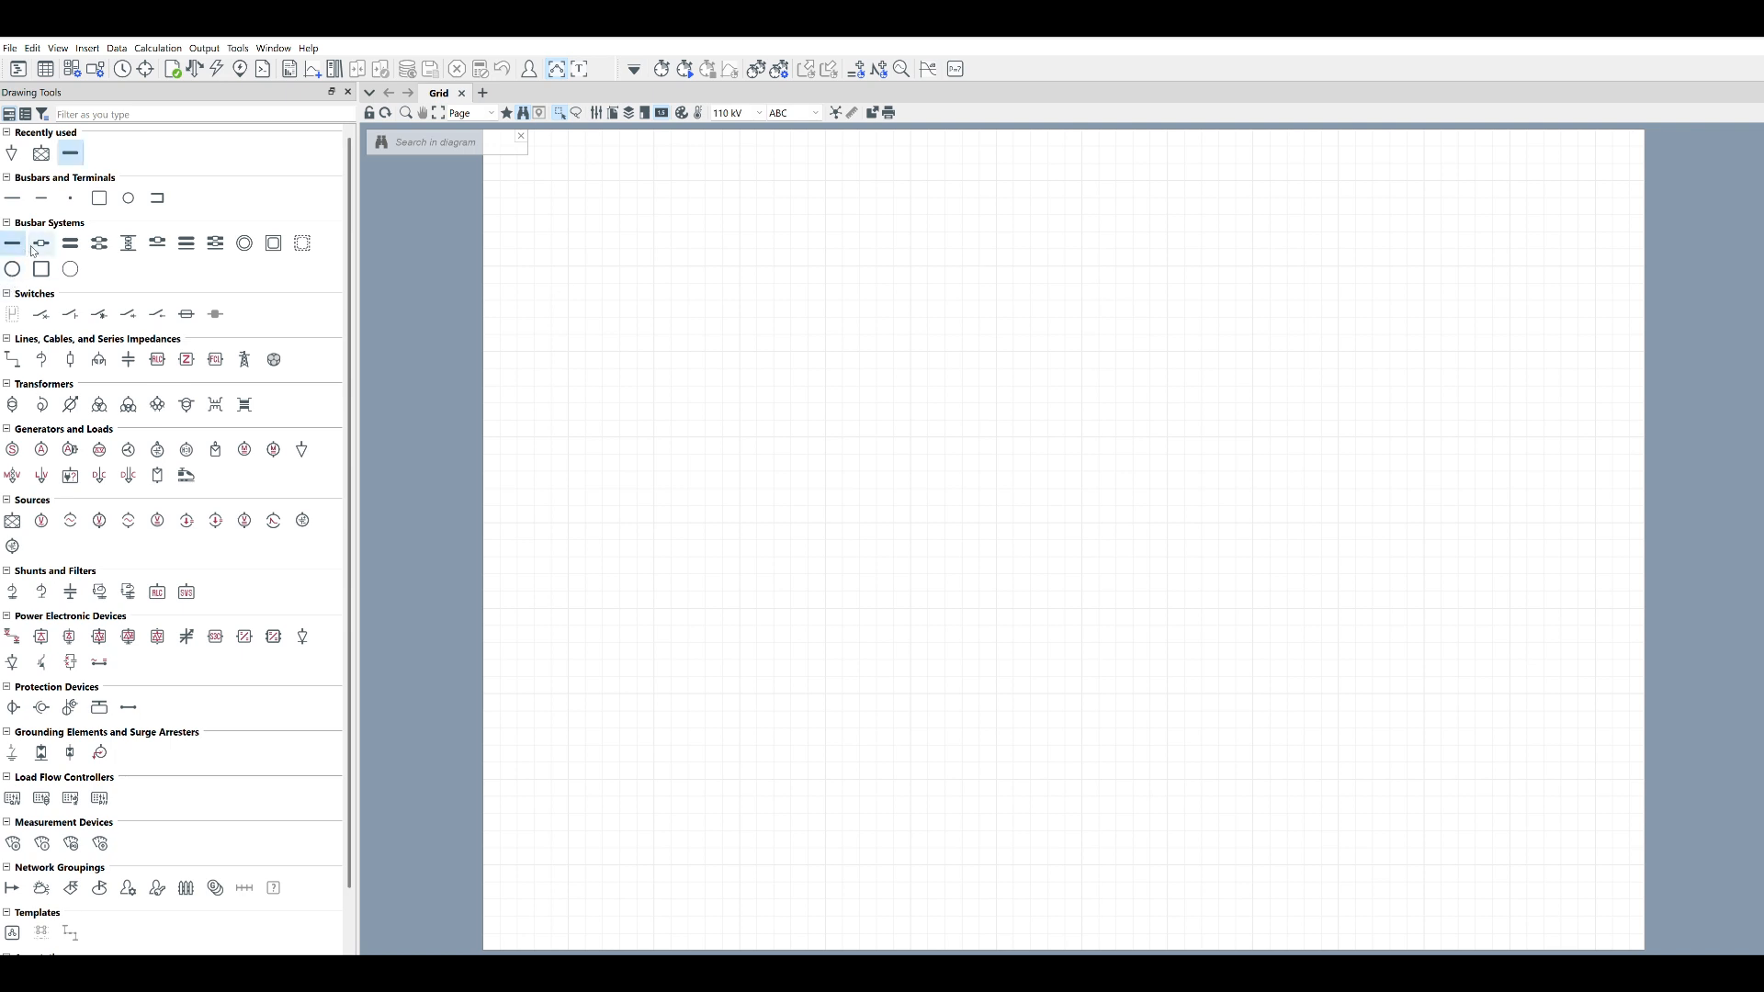
left_click(810, 385)
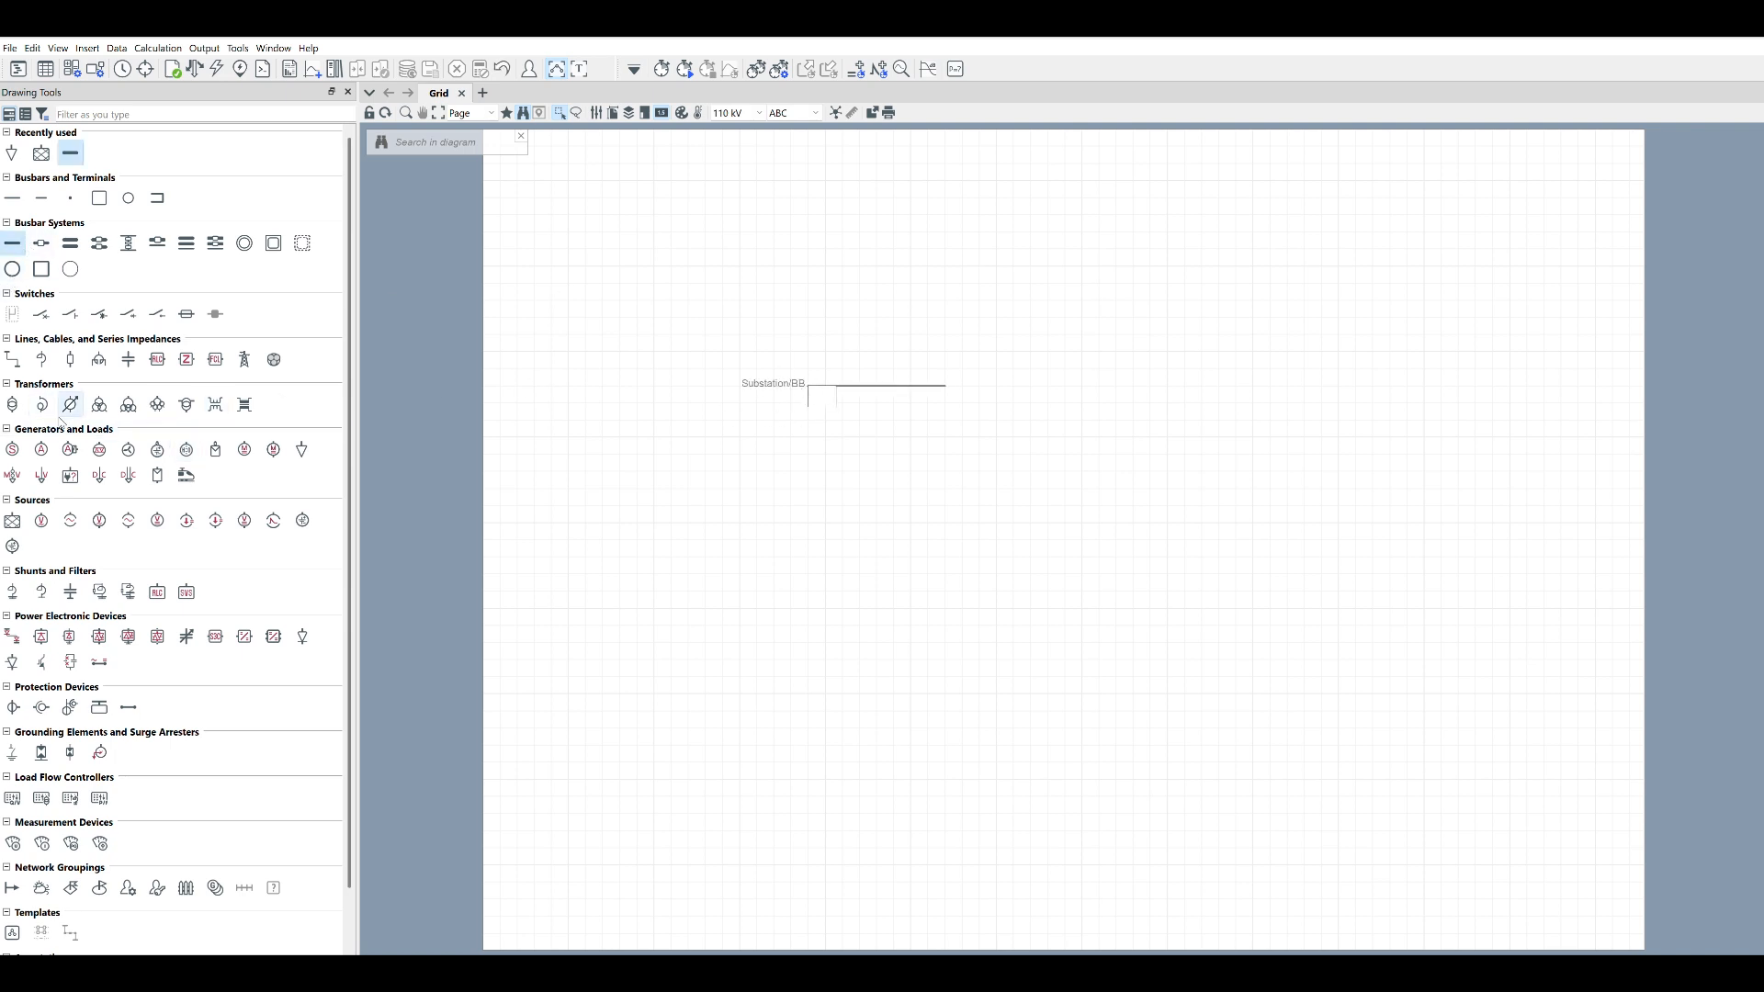
left_click(12, 521)
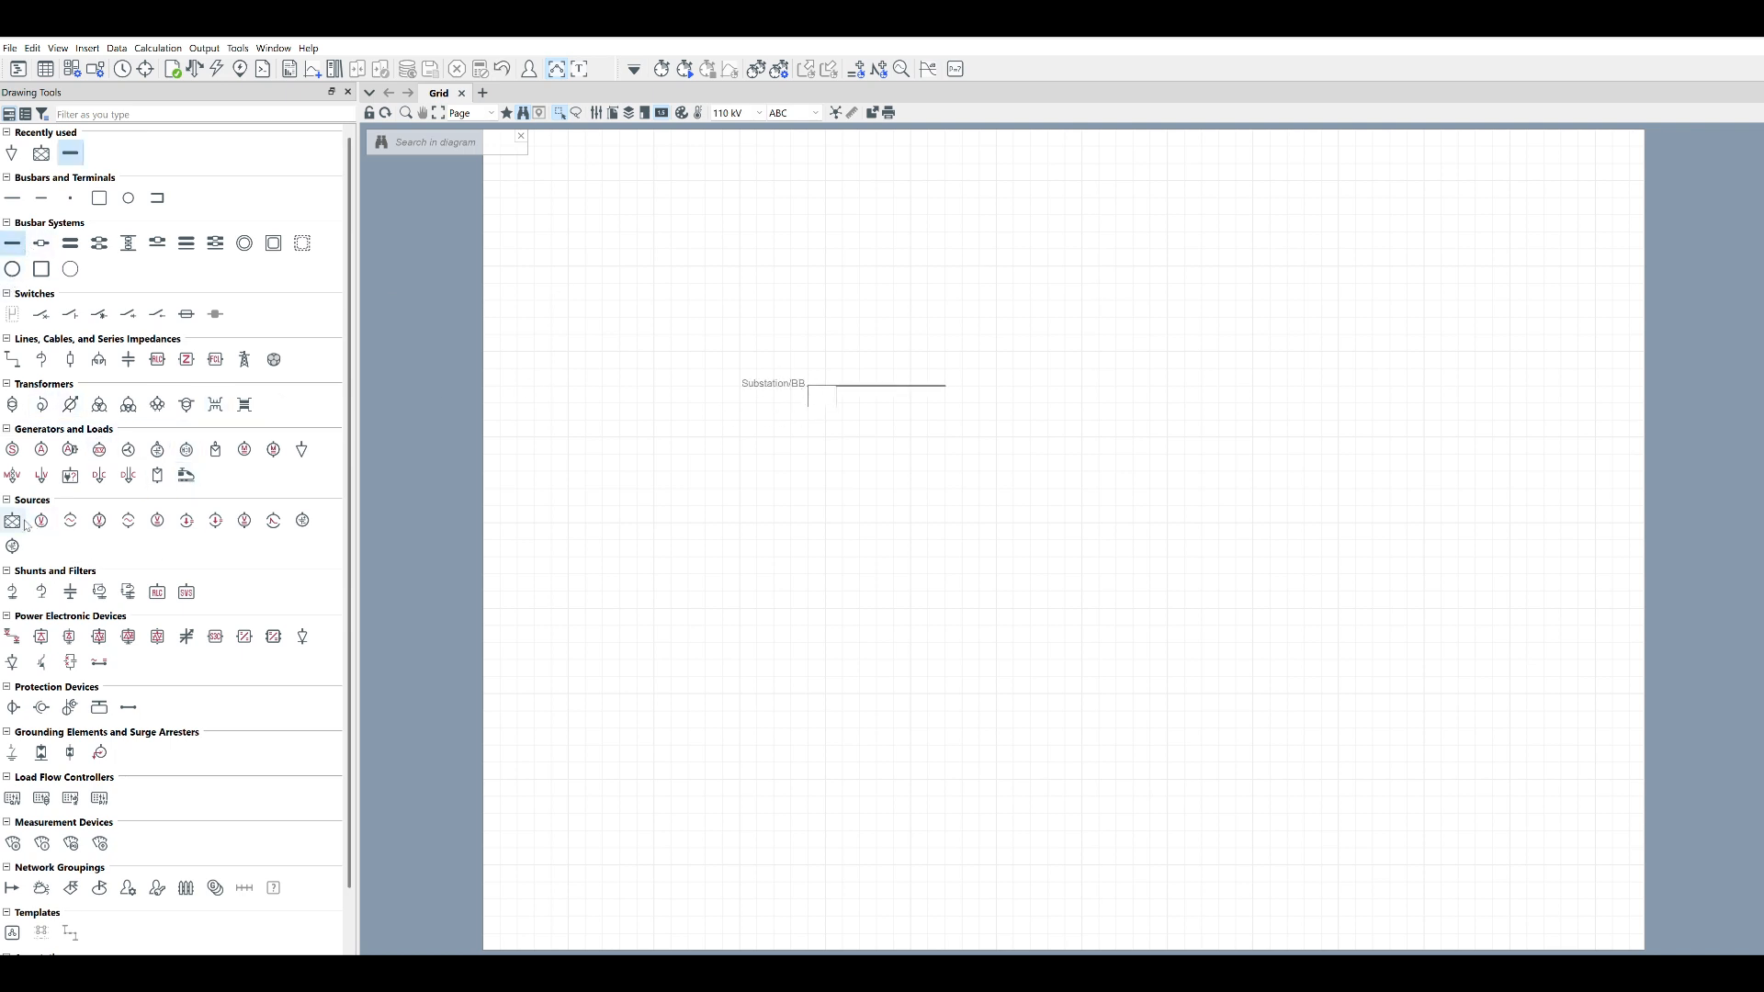
left_click(910, 386)
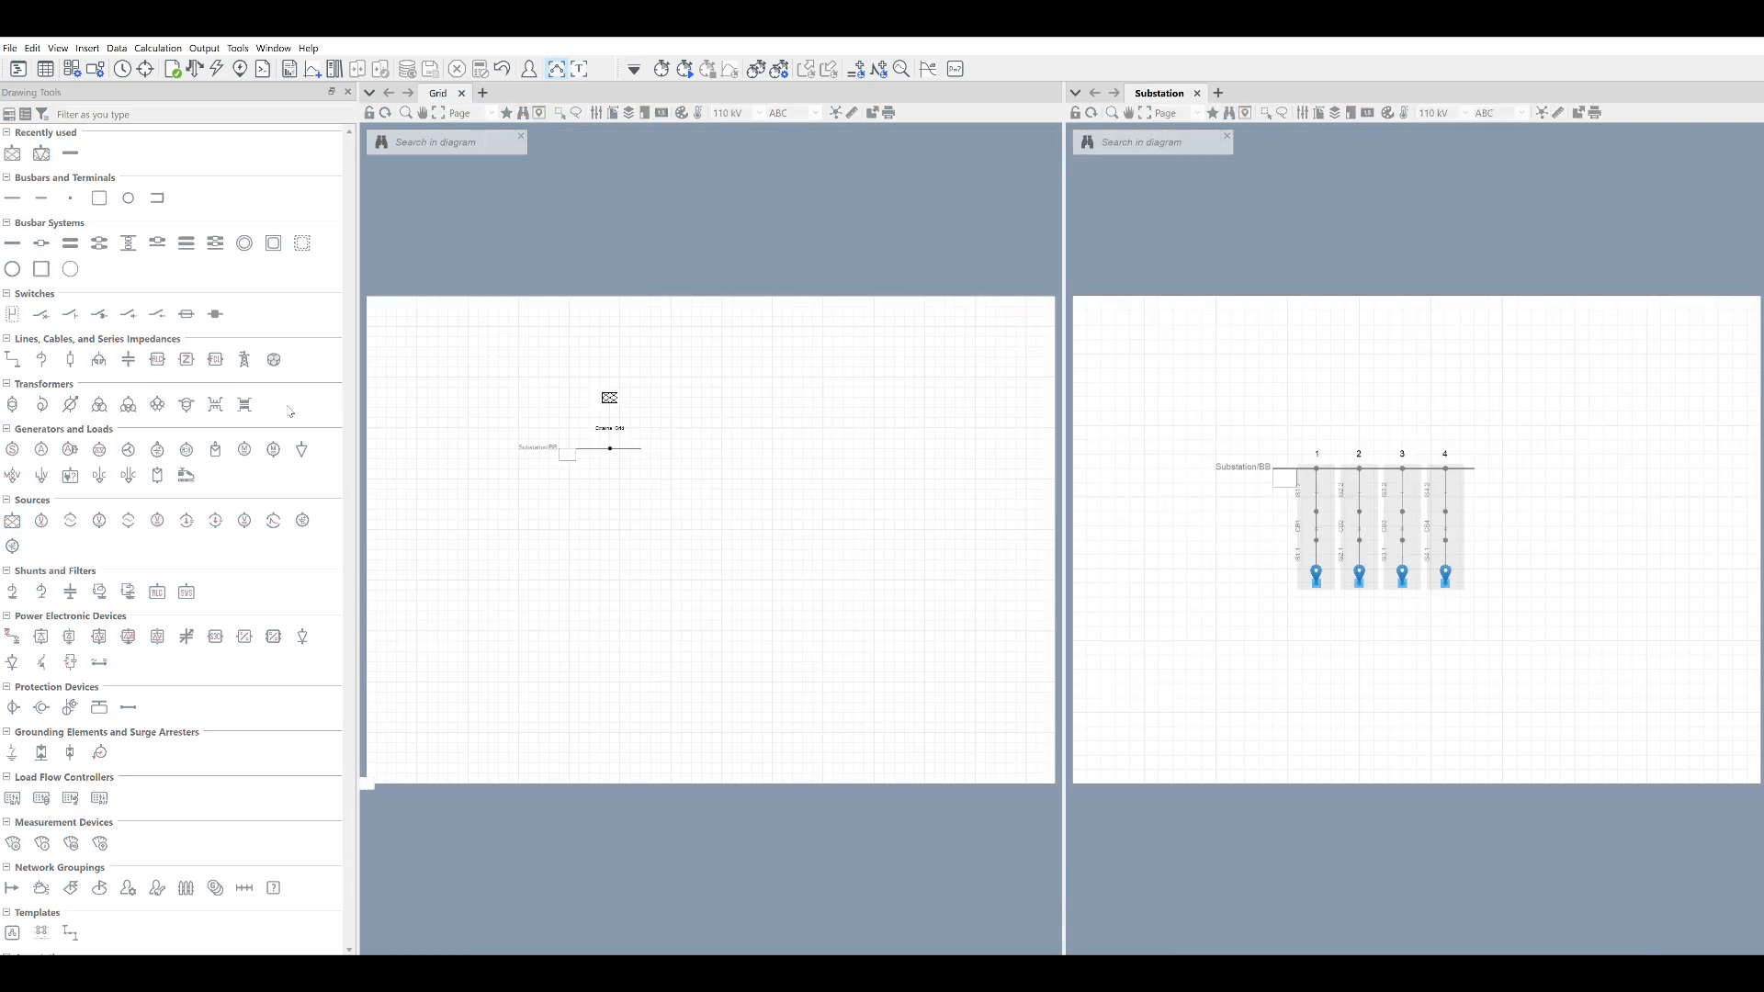
Connect a general load to the same busbar, opposite the external grid, and finish placing elements
left_click(301, 449)
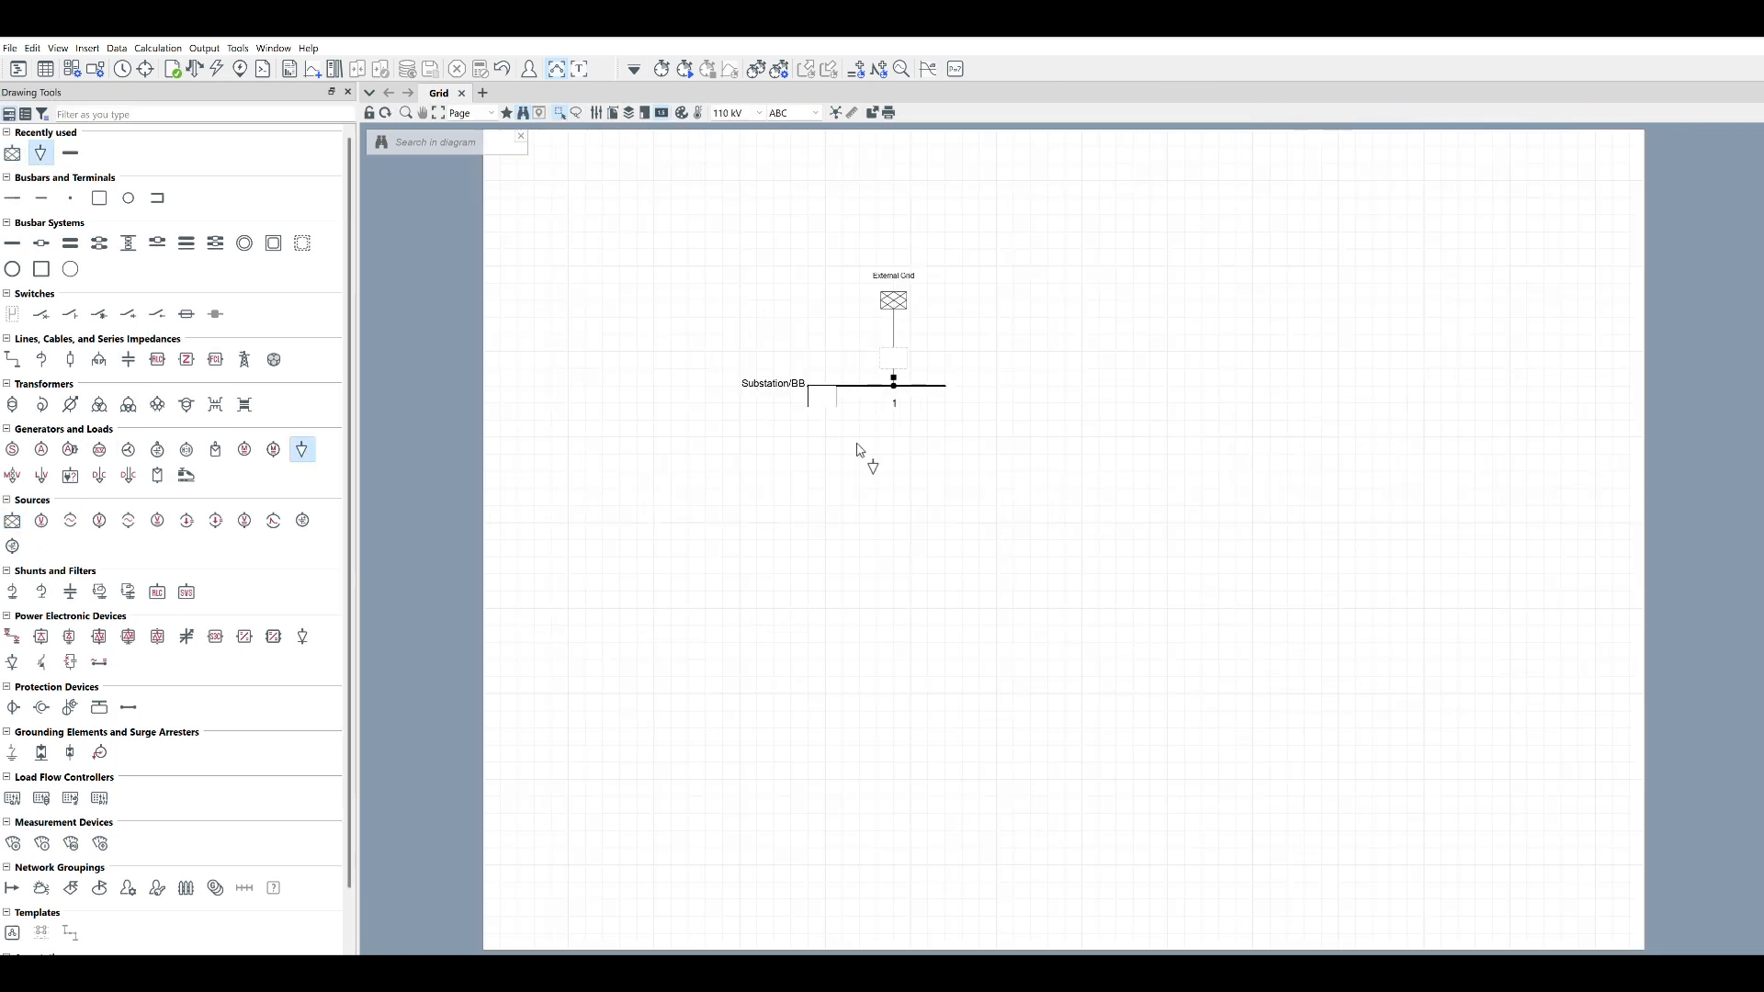
left_click(906, 392)
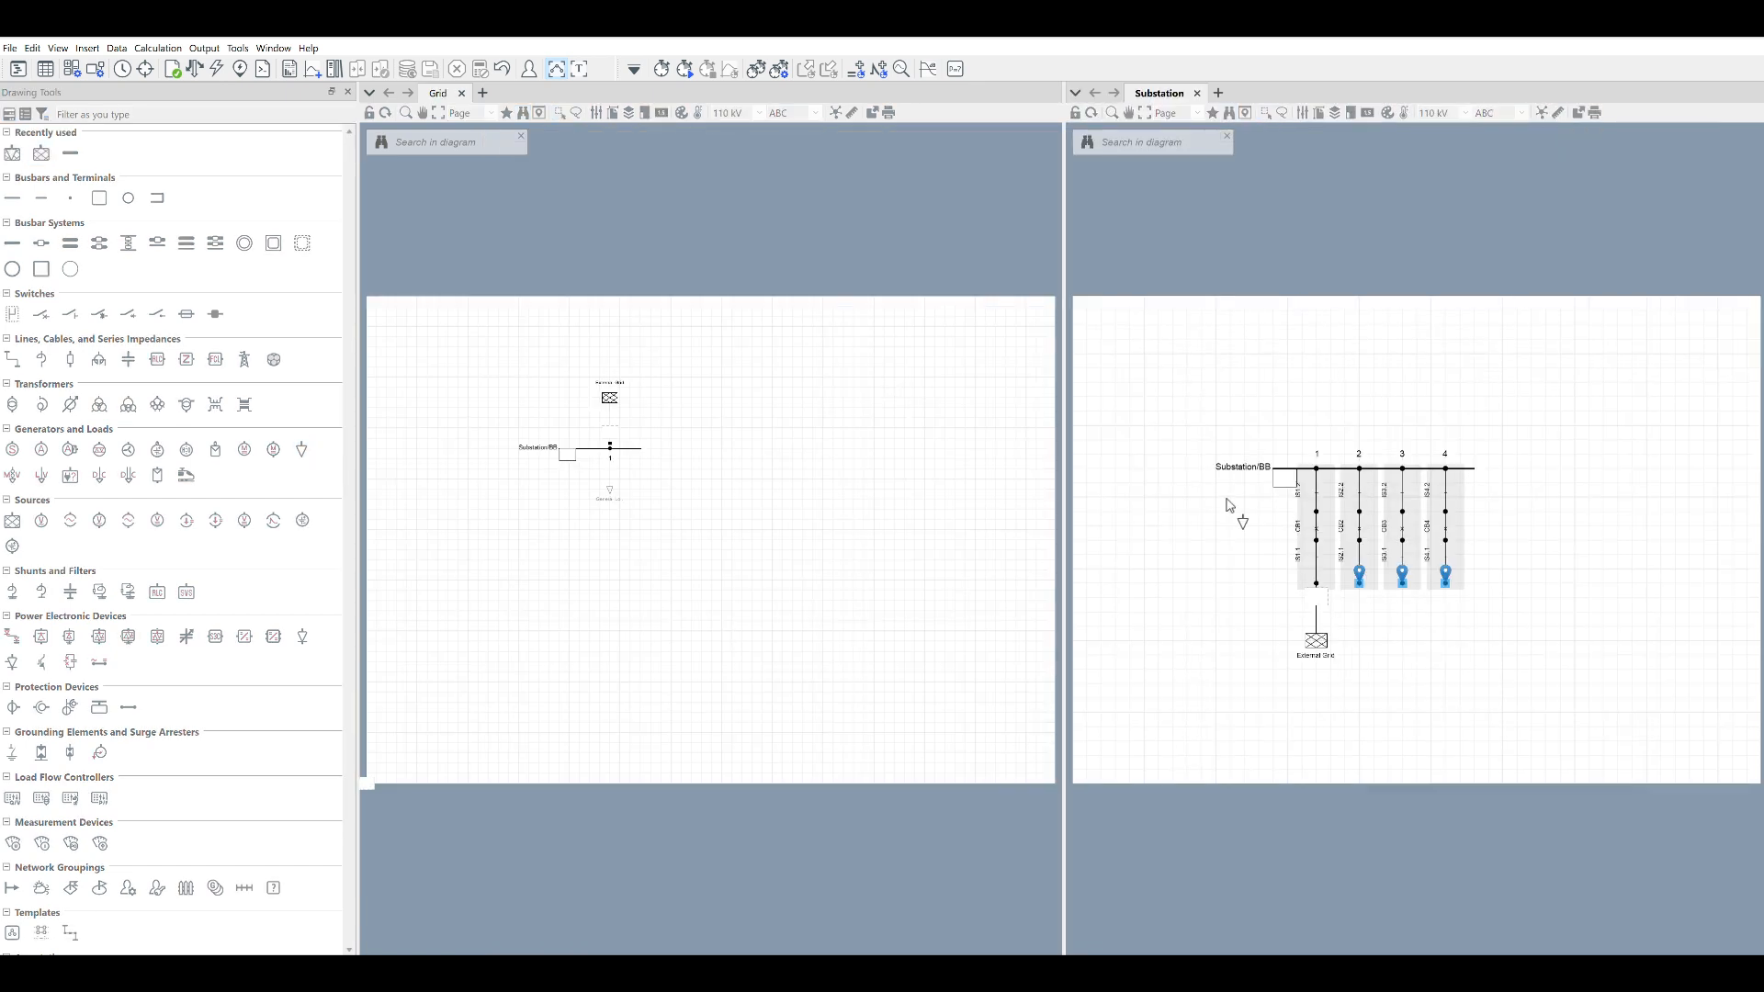
key("Escape")
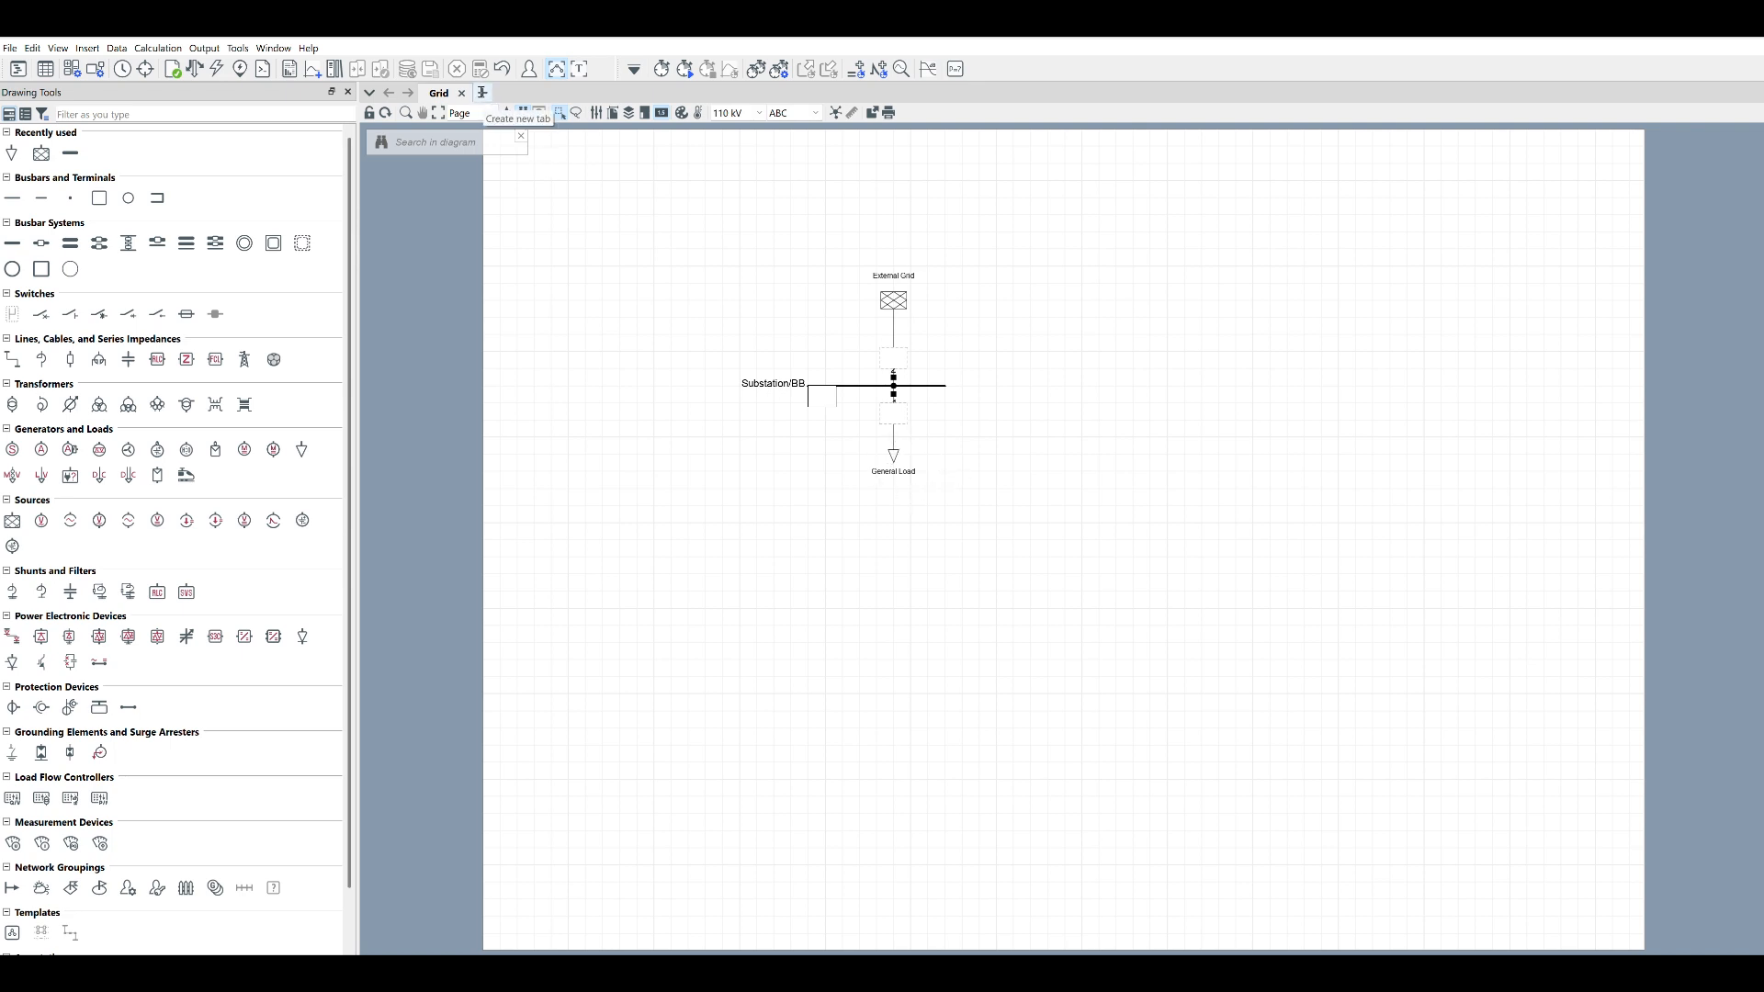
Create a new dynamic model diagram of type Composite model frame and name it Test
left_click(482, 93)
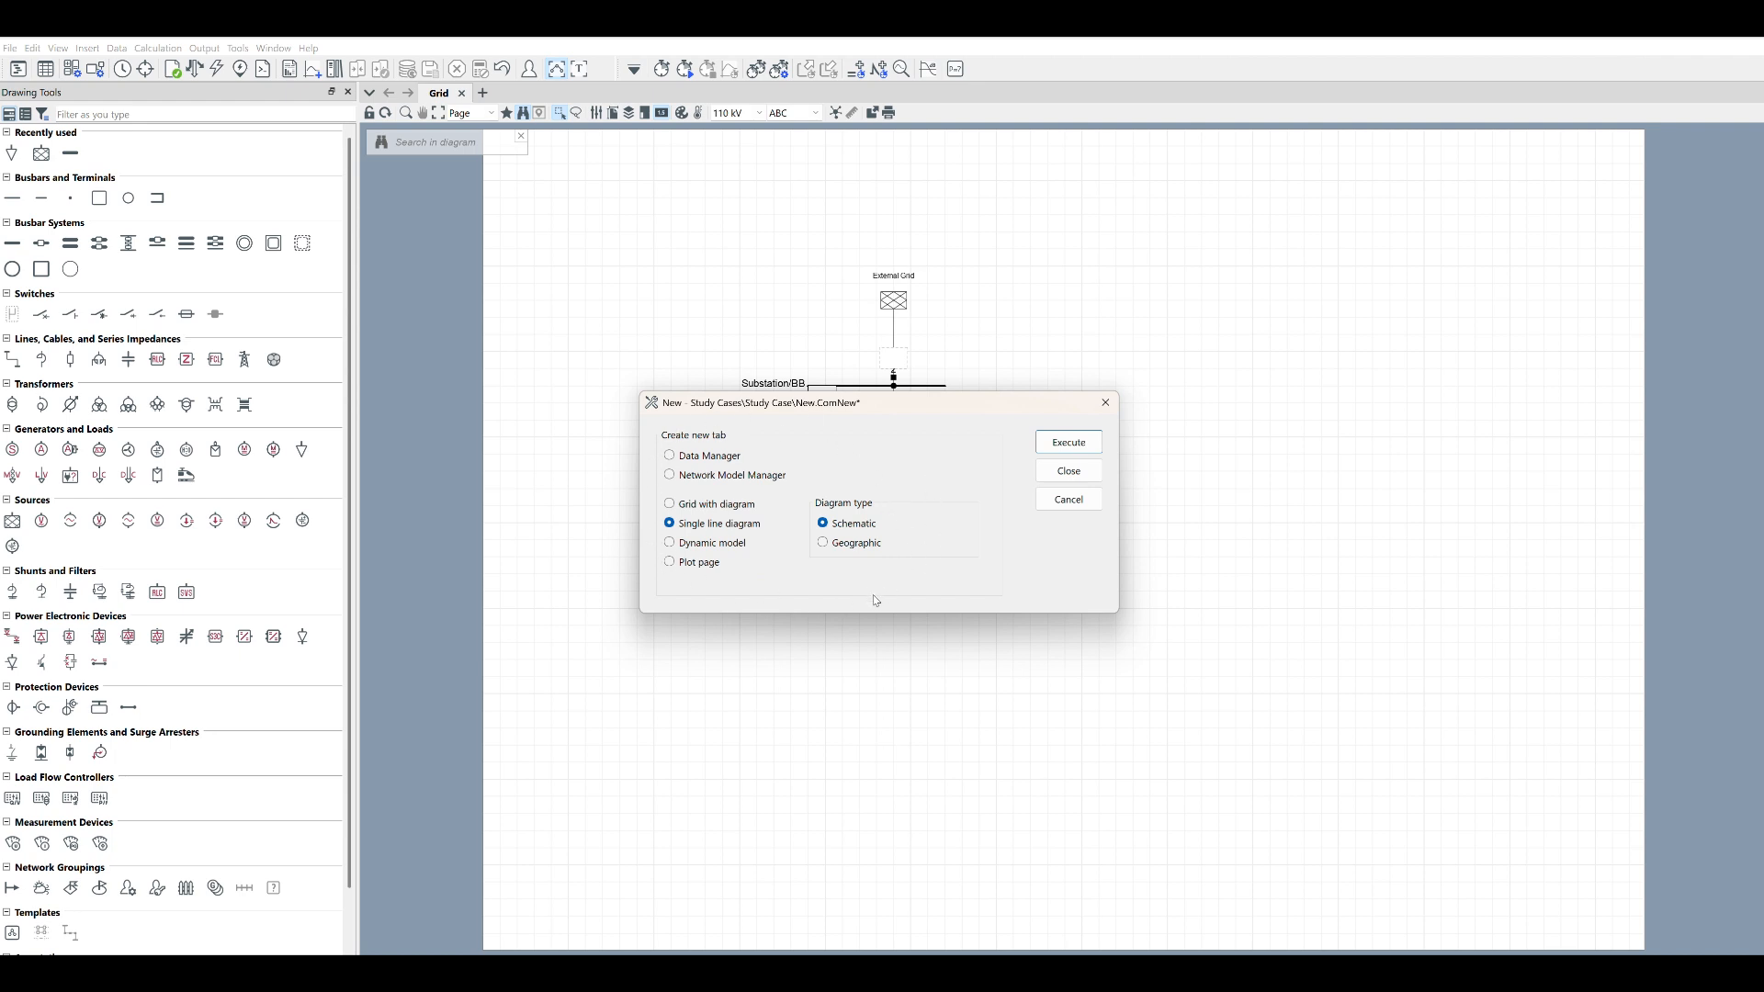
left_click(705, 547)
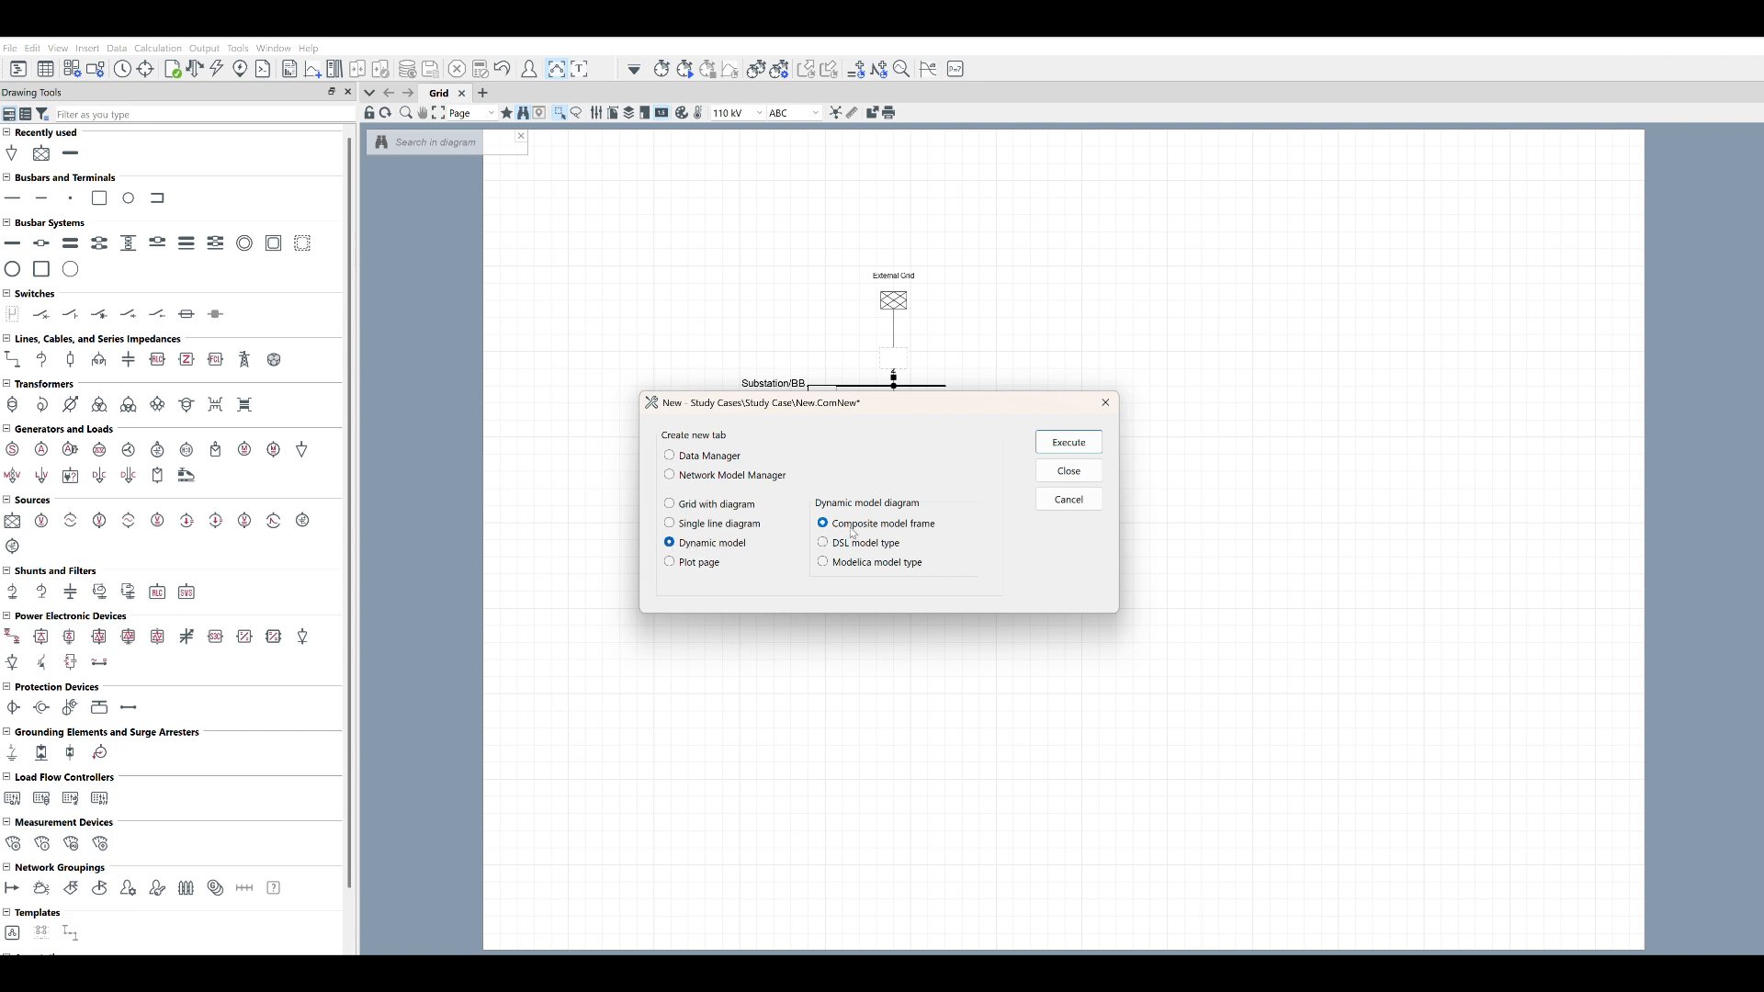
left_click(1067, 442)
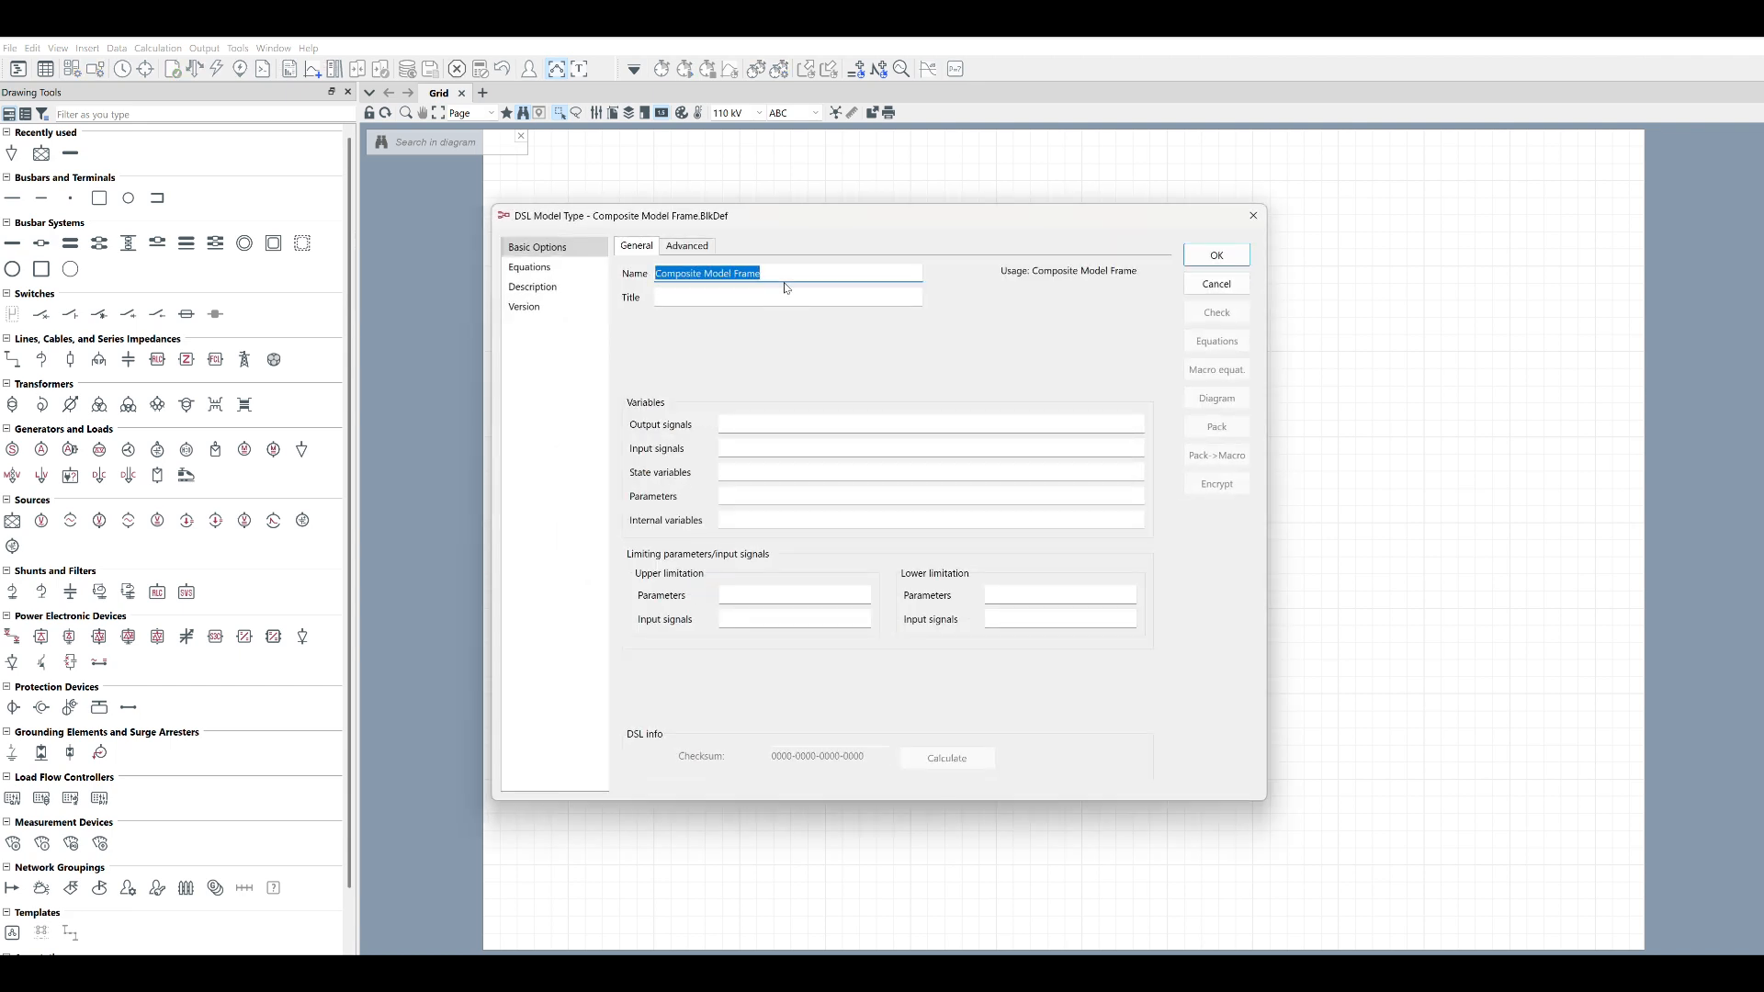
type("Test")
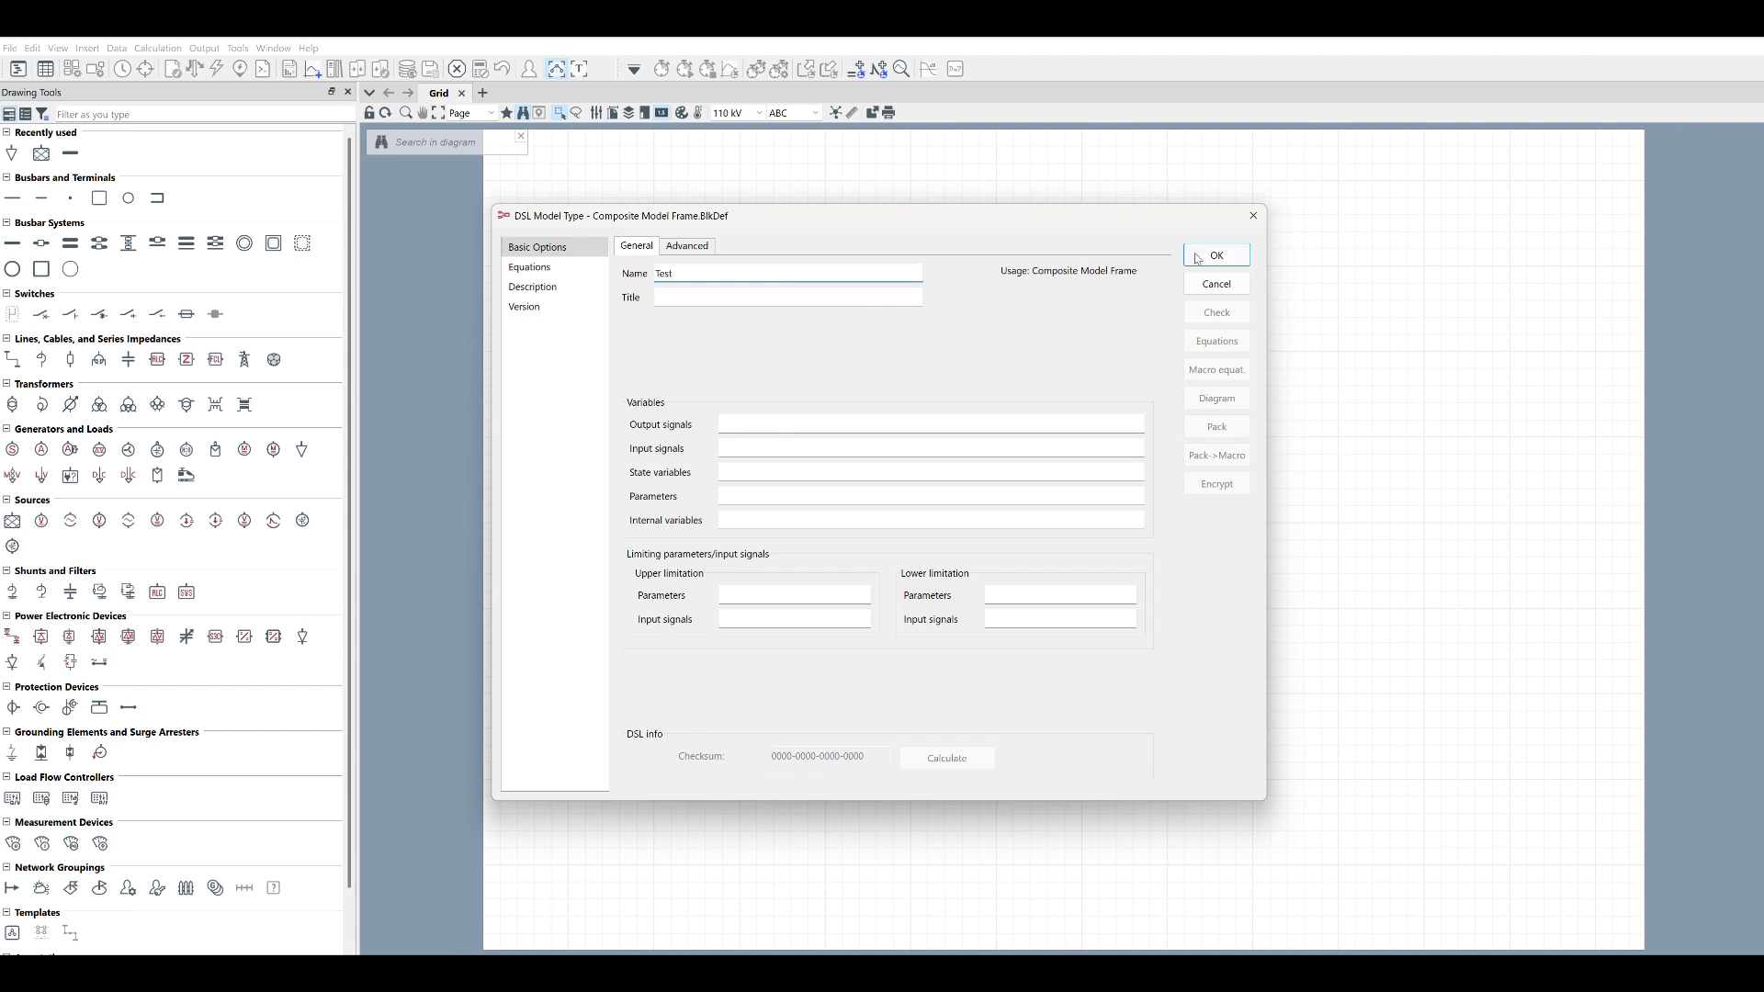
left_click(1199, 257)
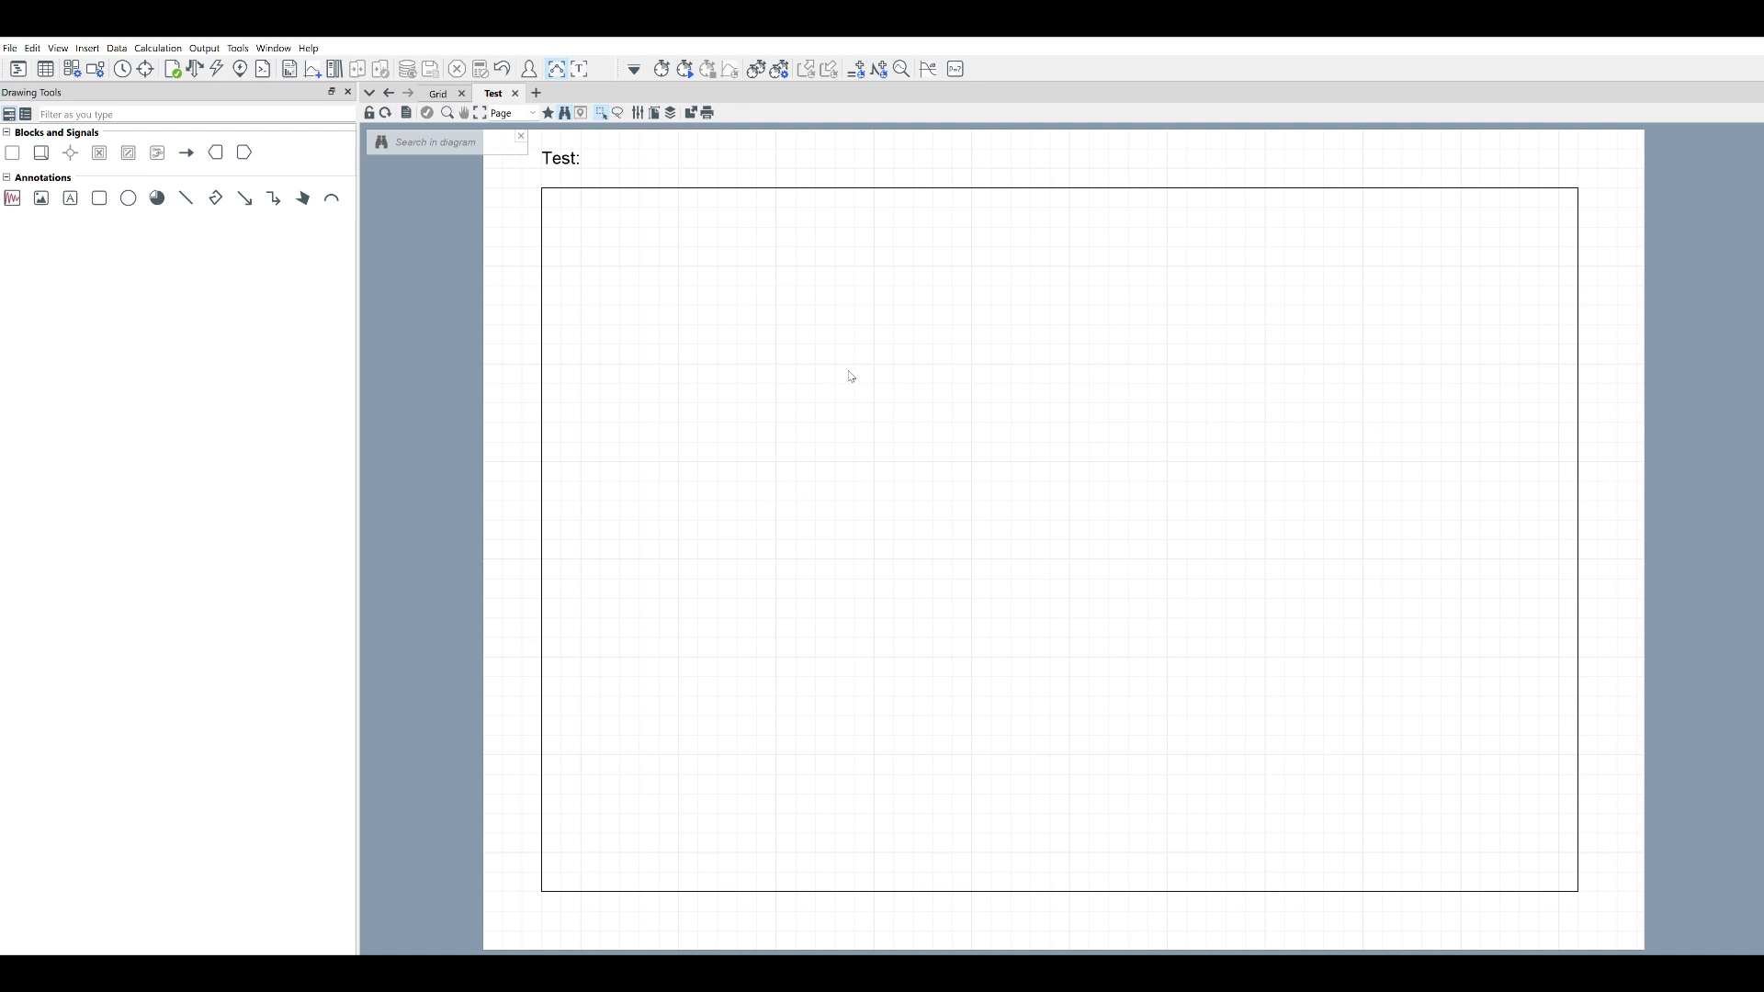
Place two slots side by side inside the Test frame and shift the first one closer to the second
left_click(41, 160)
left_click(781, 478)
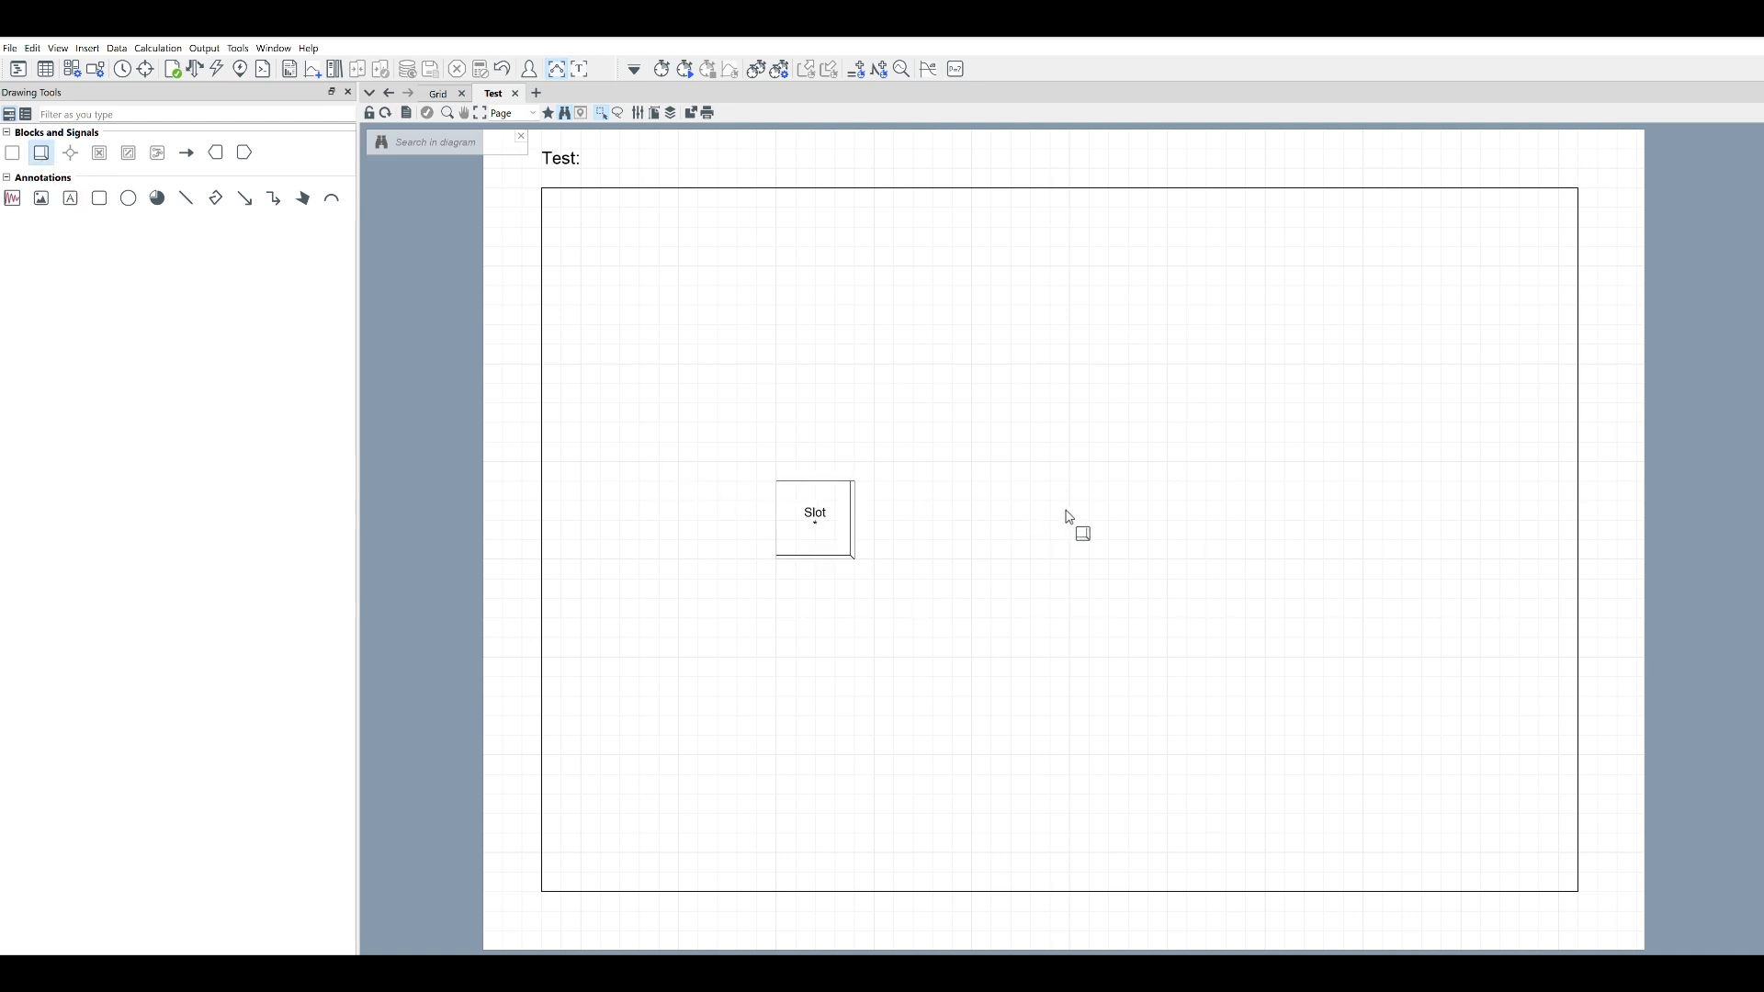
left_click(1106, 501)
left_click_drag(1145, 542, 1105, 526)
left_click(1099, 613)
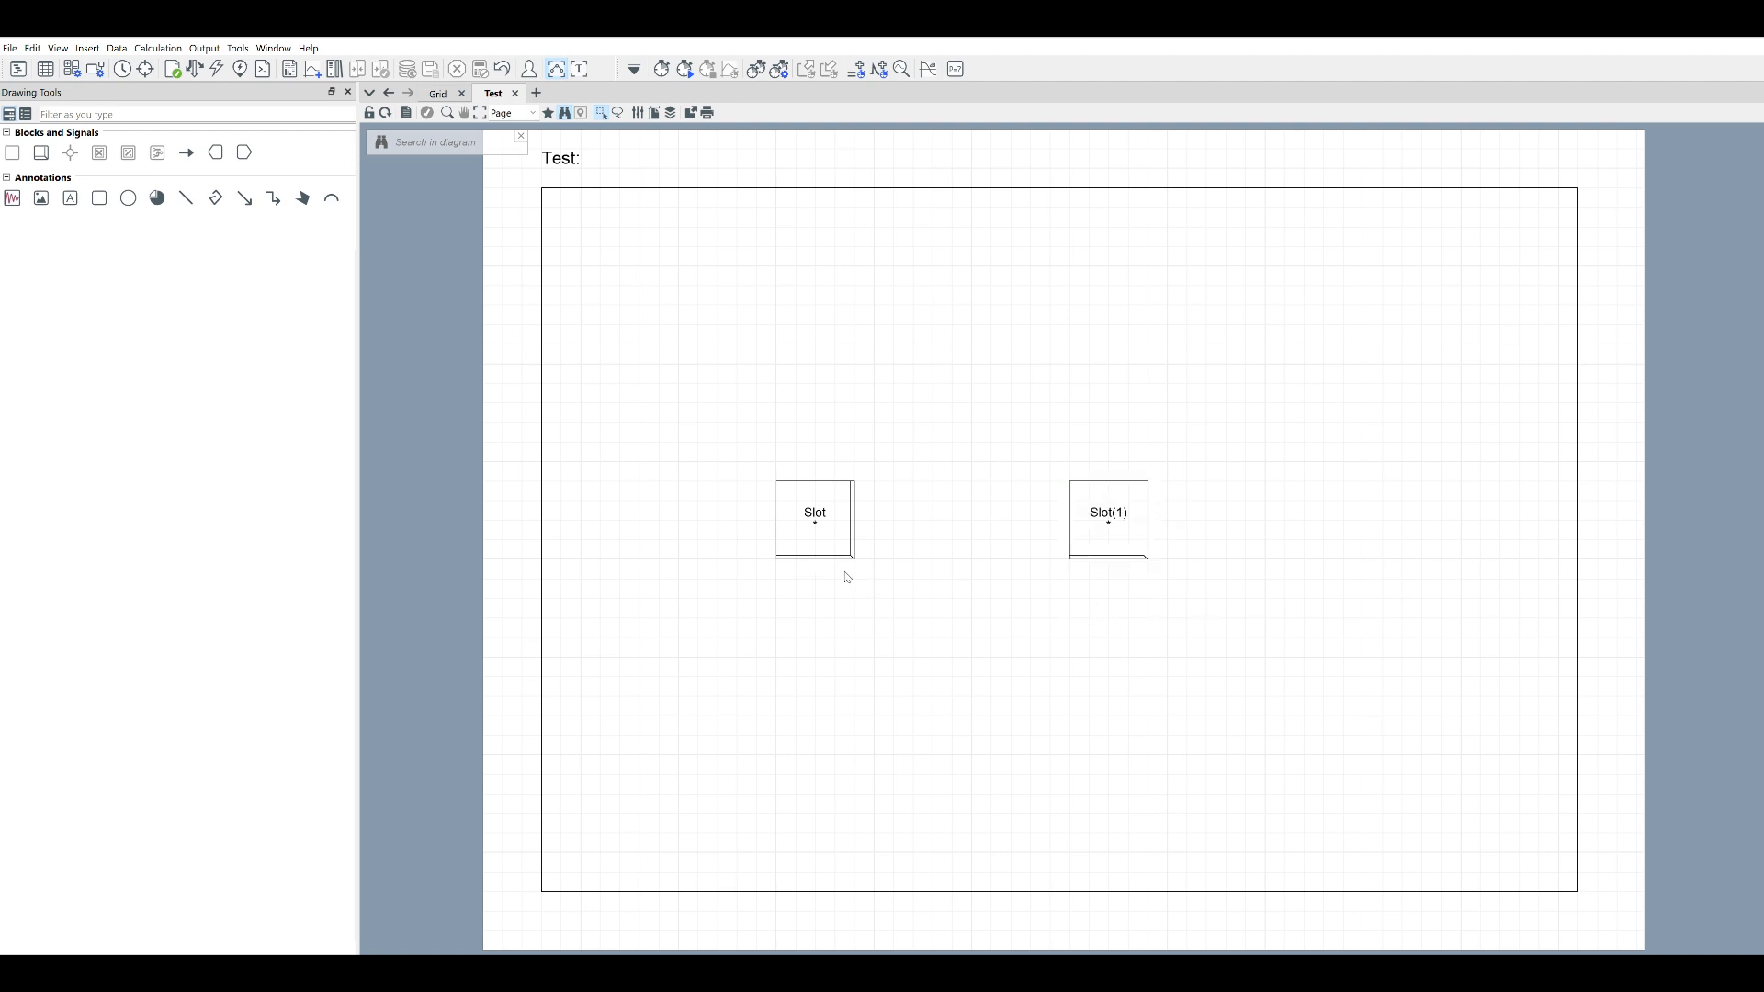
left_click_drag(817, 542, 887, 546)
left_click(907, 611)
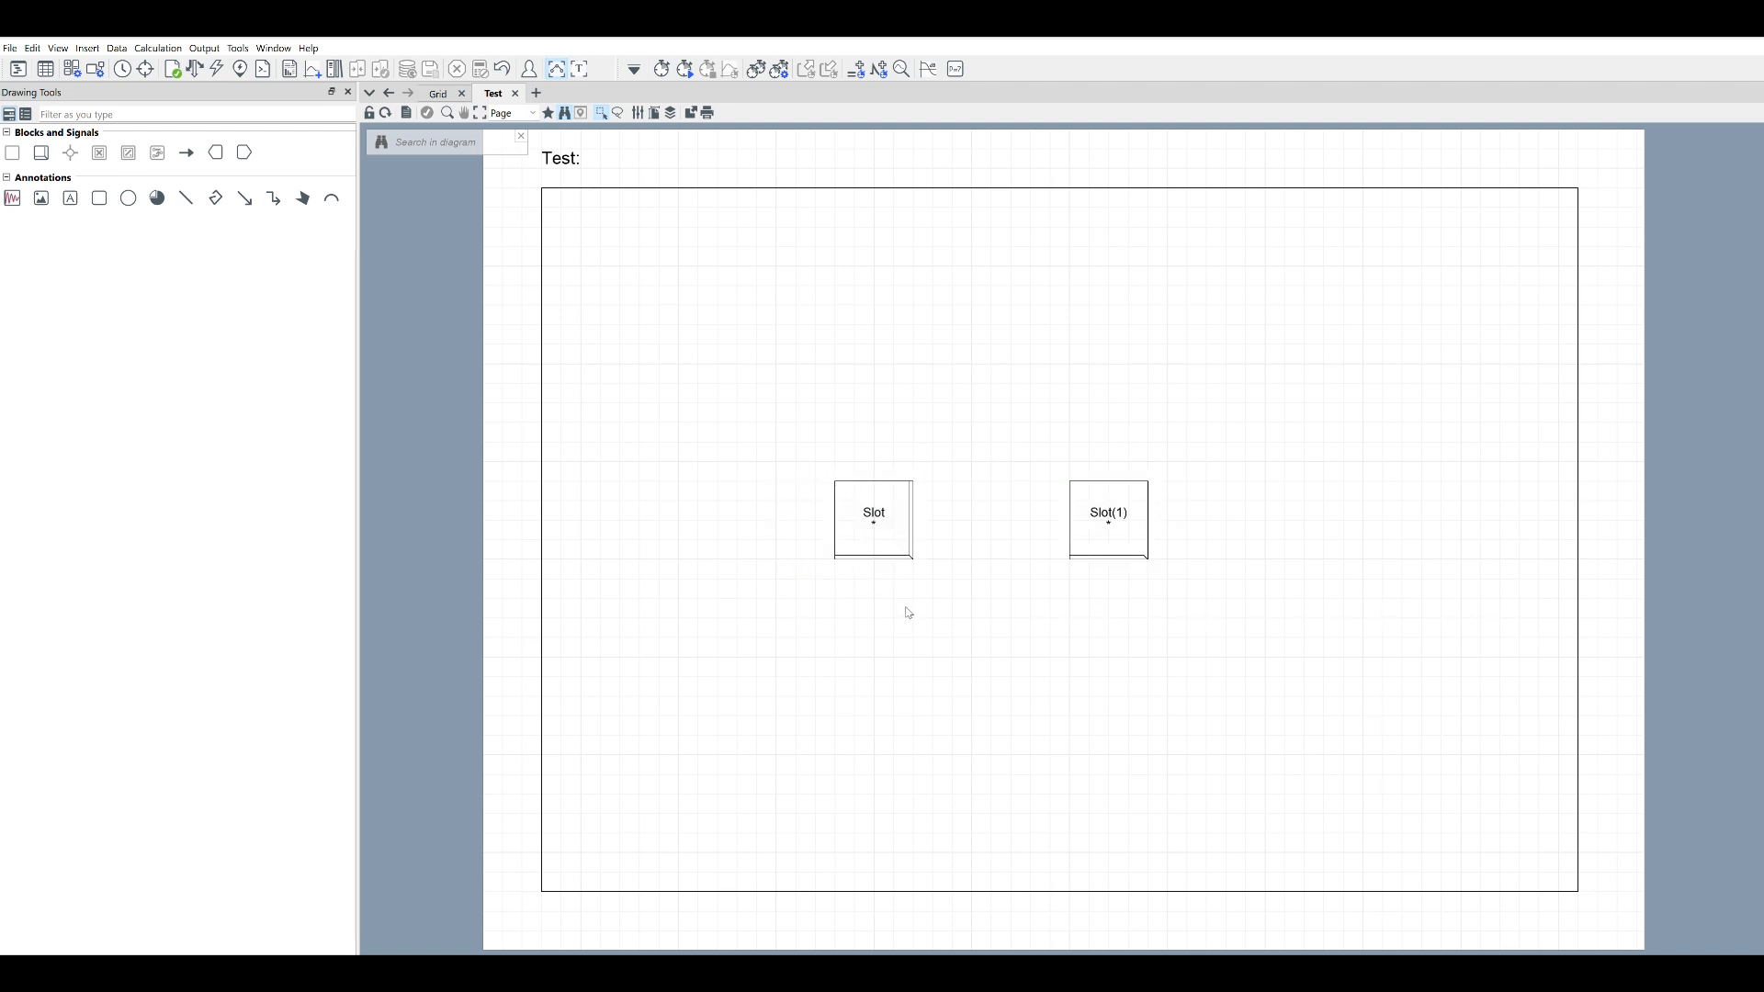
Rename the first slot as File
double_click(874, 511)
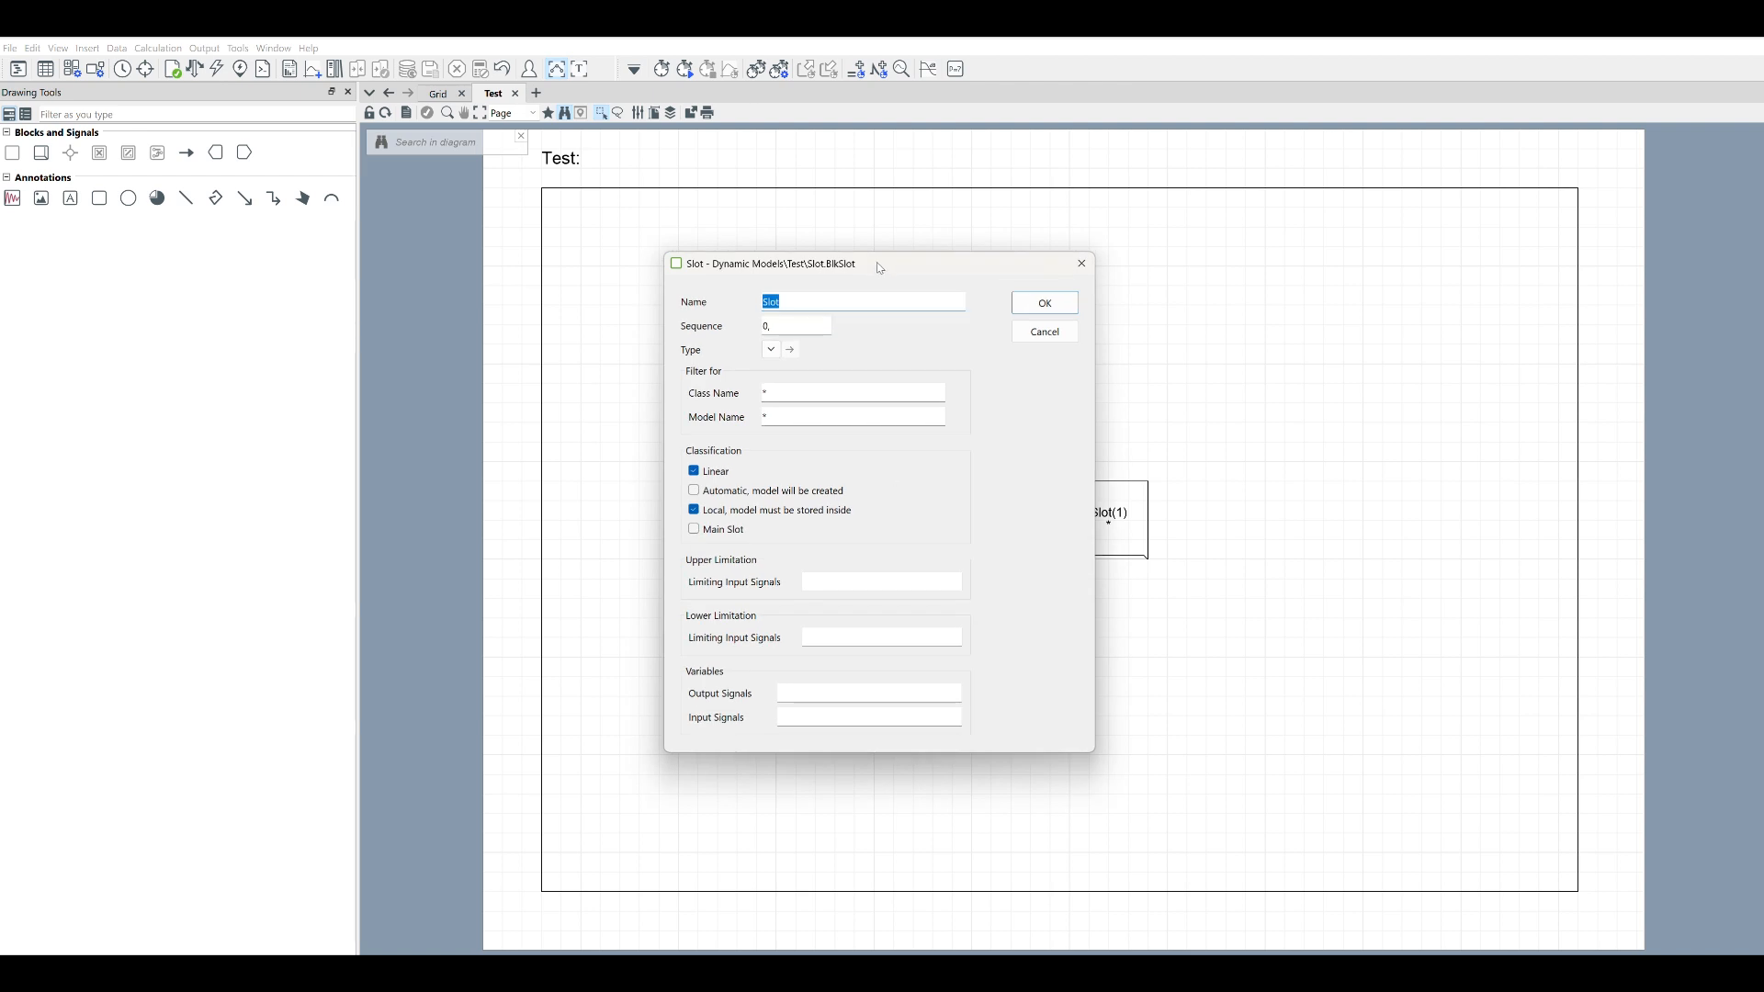
left_click_drag(881, 266, 605, 264)
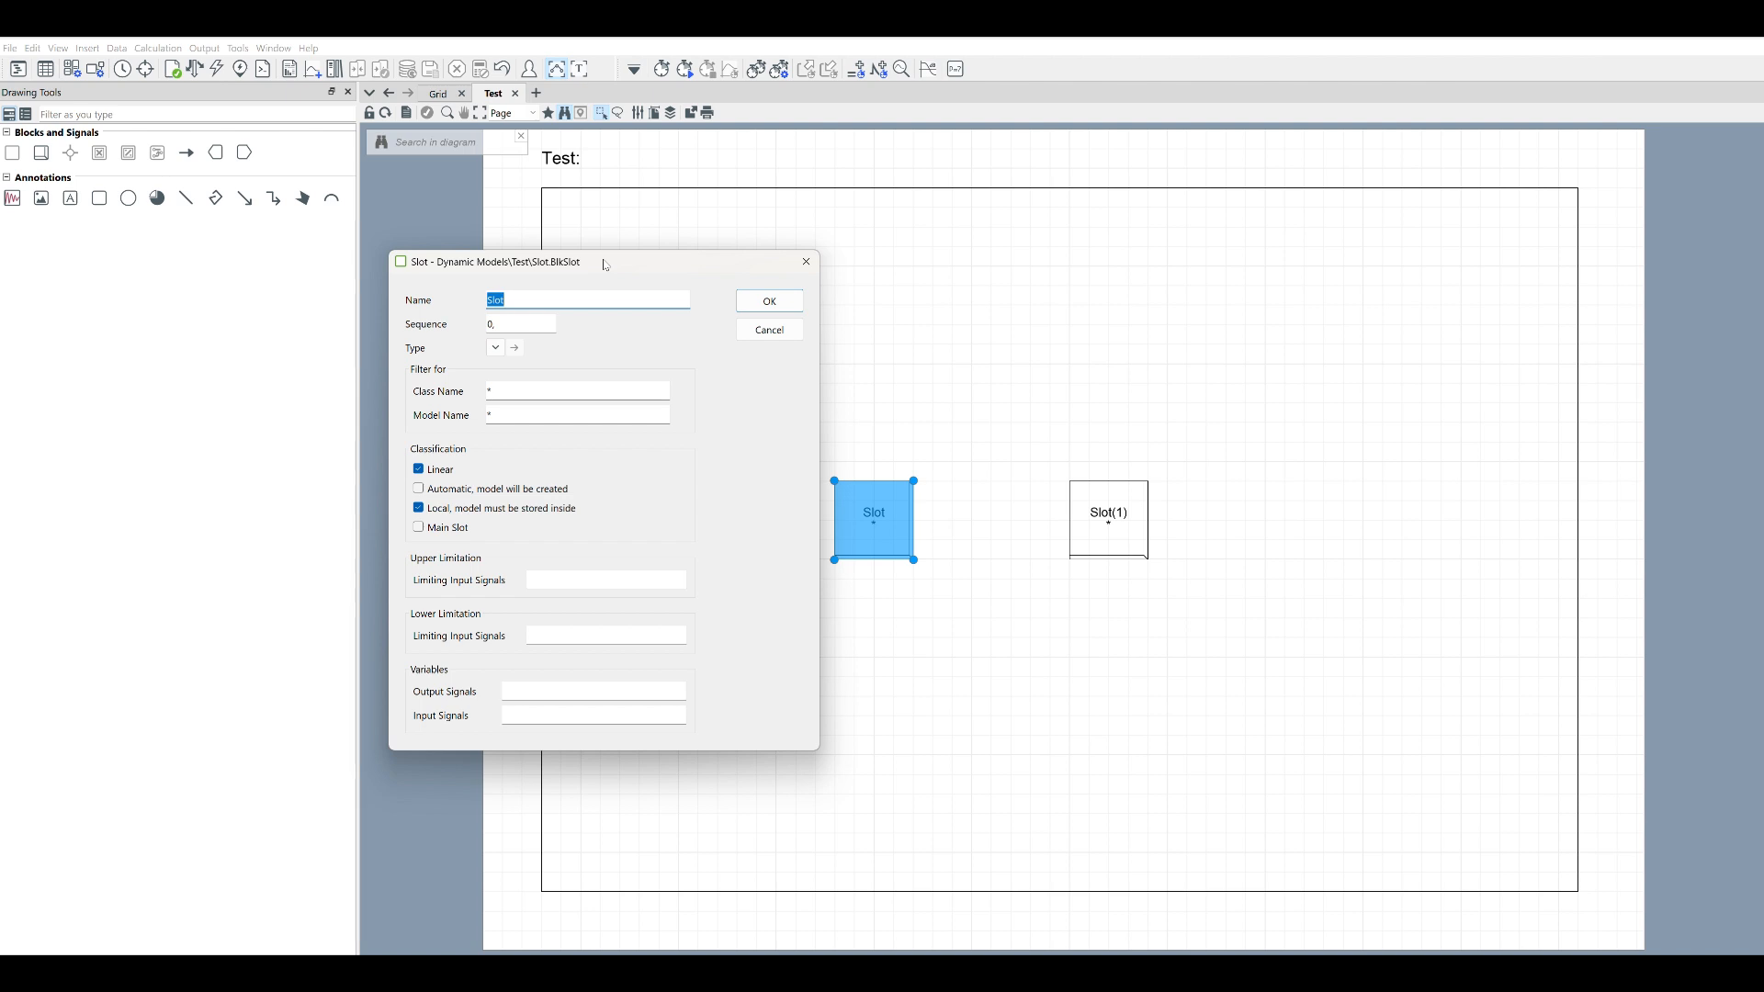
type("File")
left_click(776, 302)
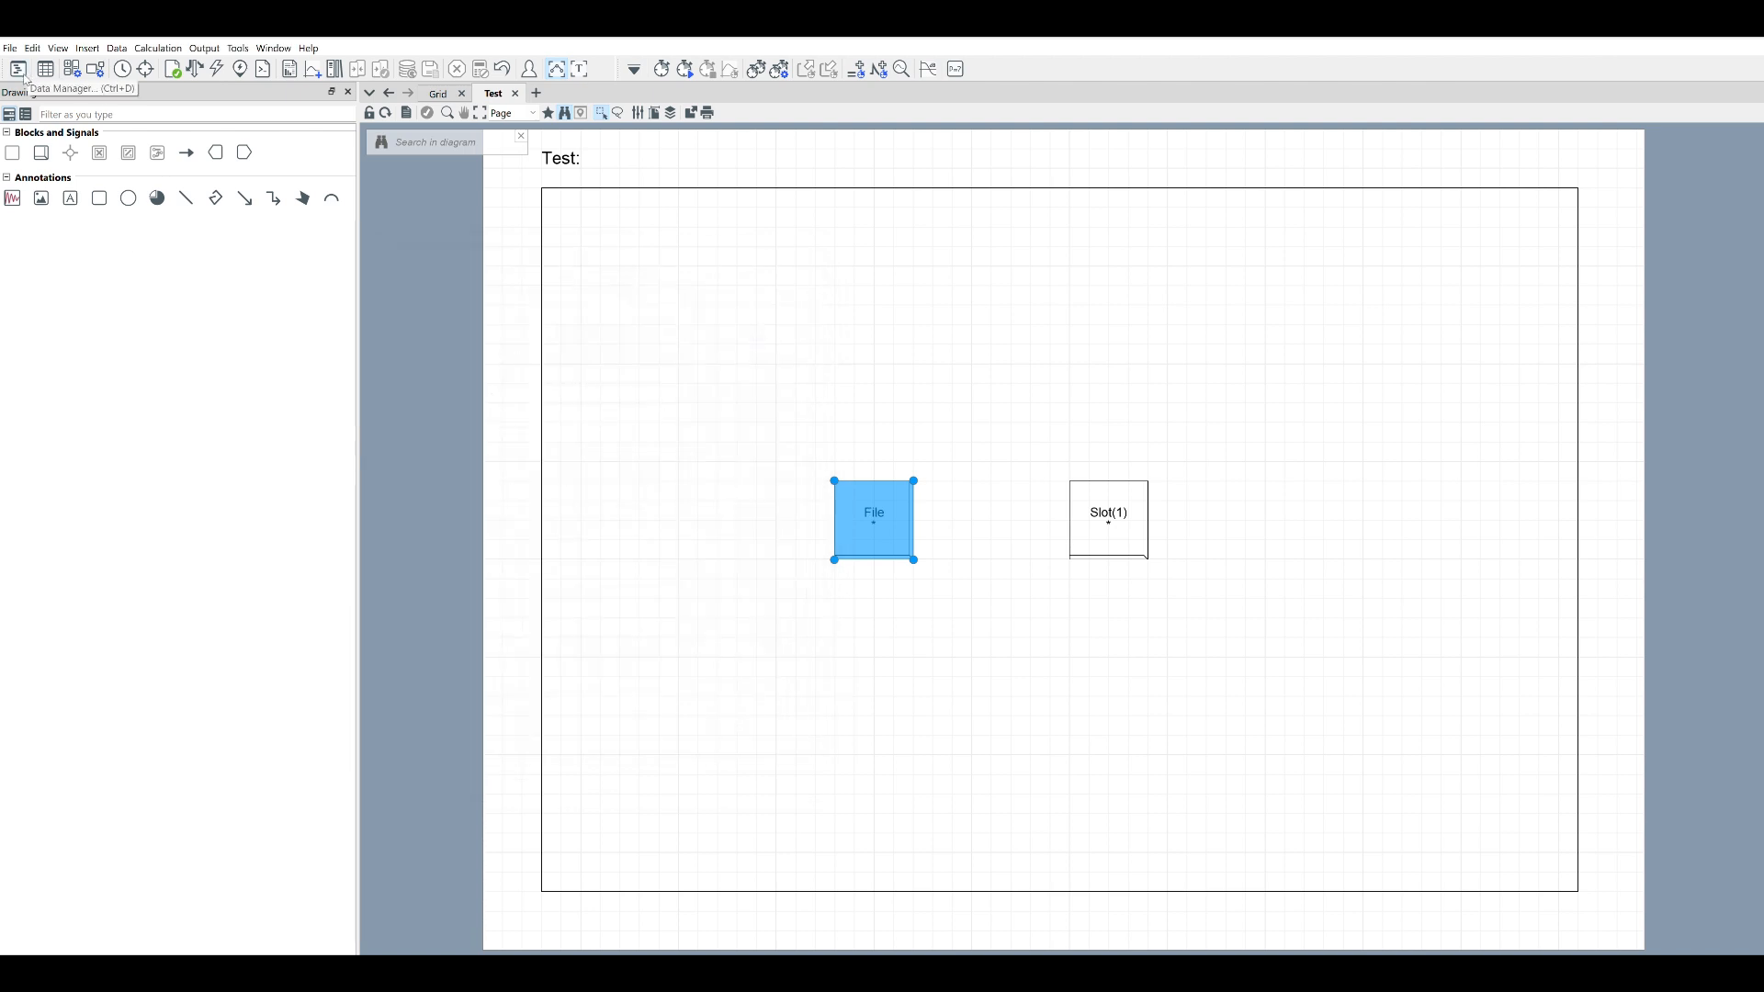
Look up the transformer classes among the Data Manager's new object types by filtering for "transfor"
left_click(783, 67)
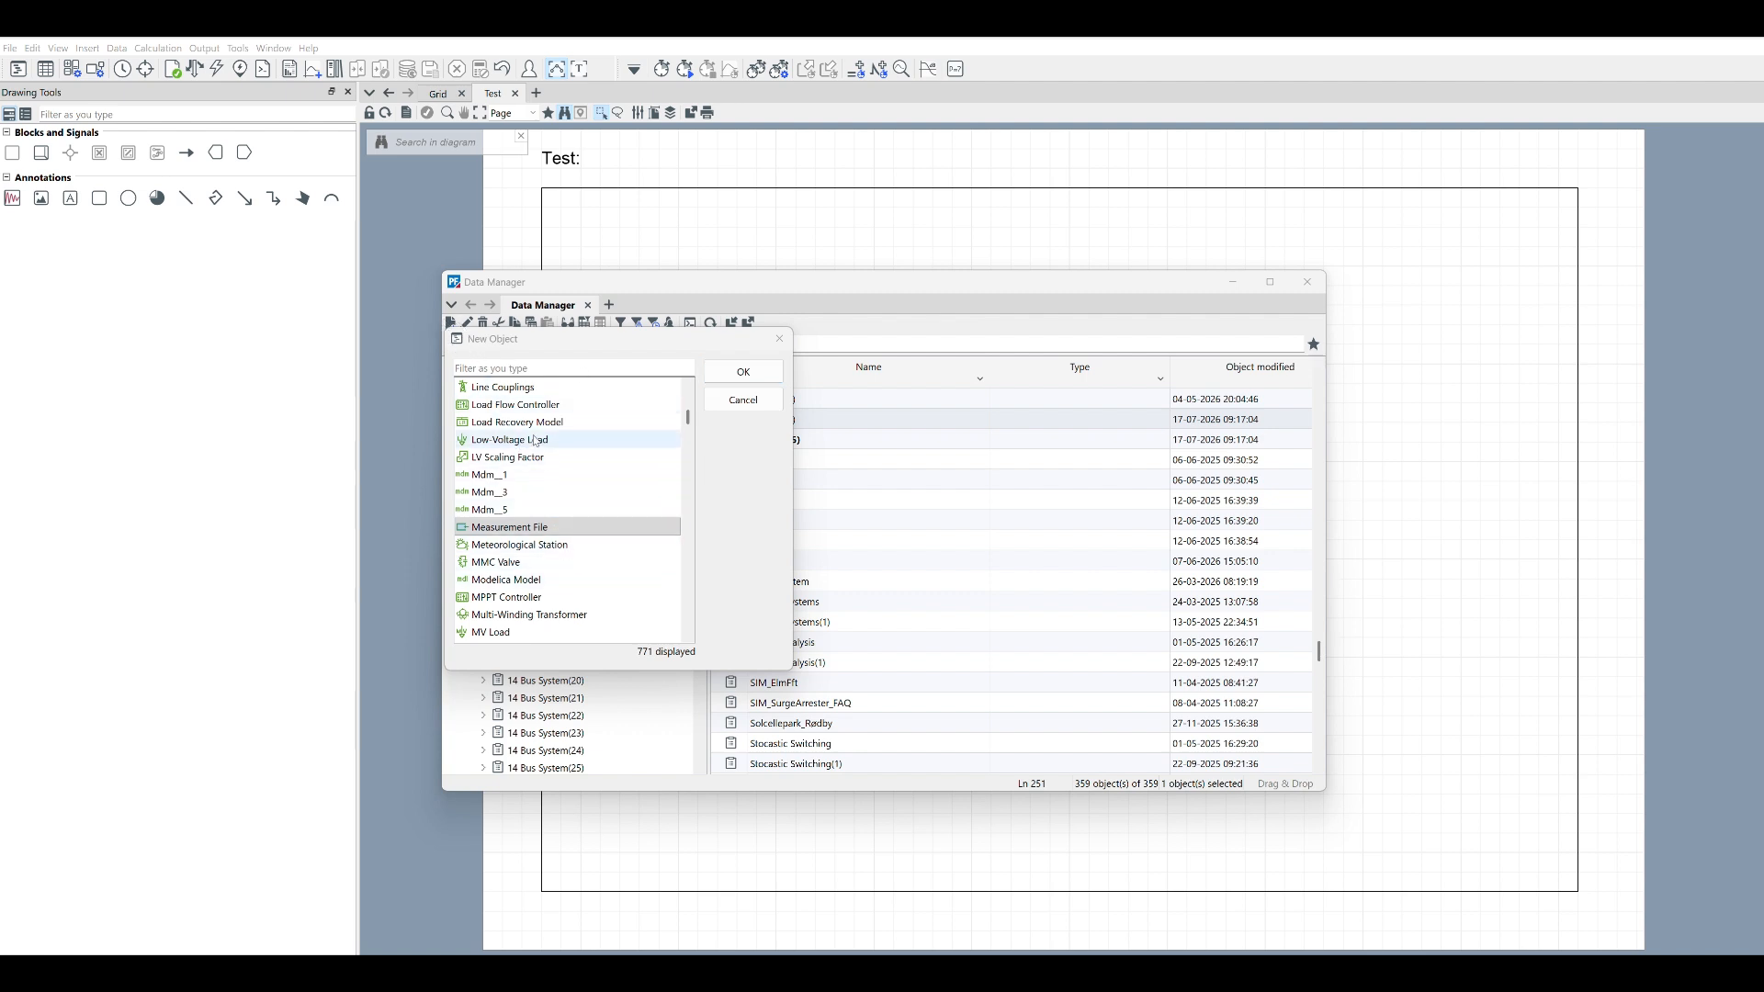
left_click(482, 369)
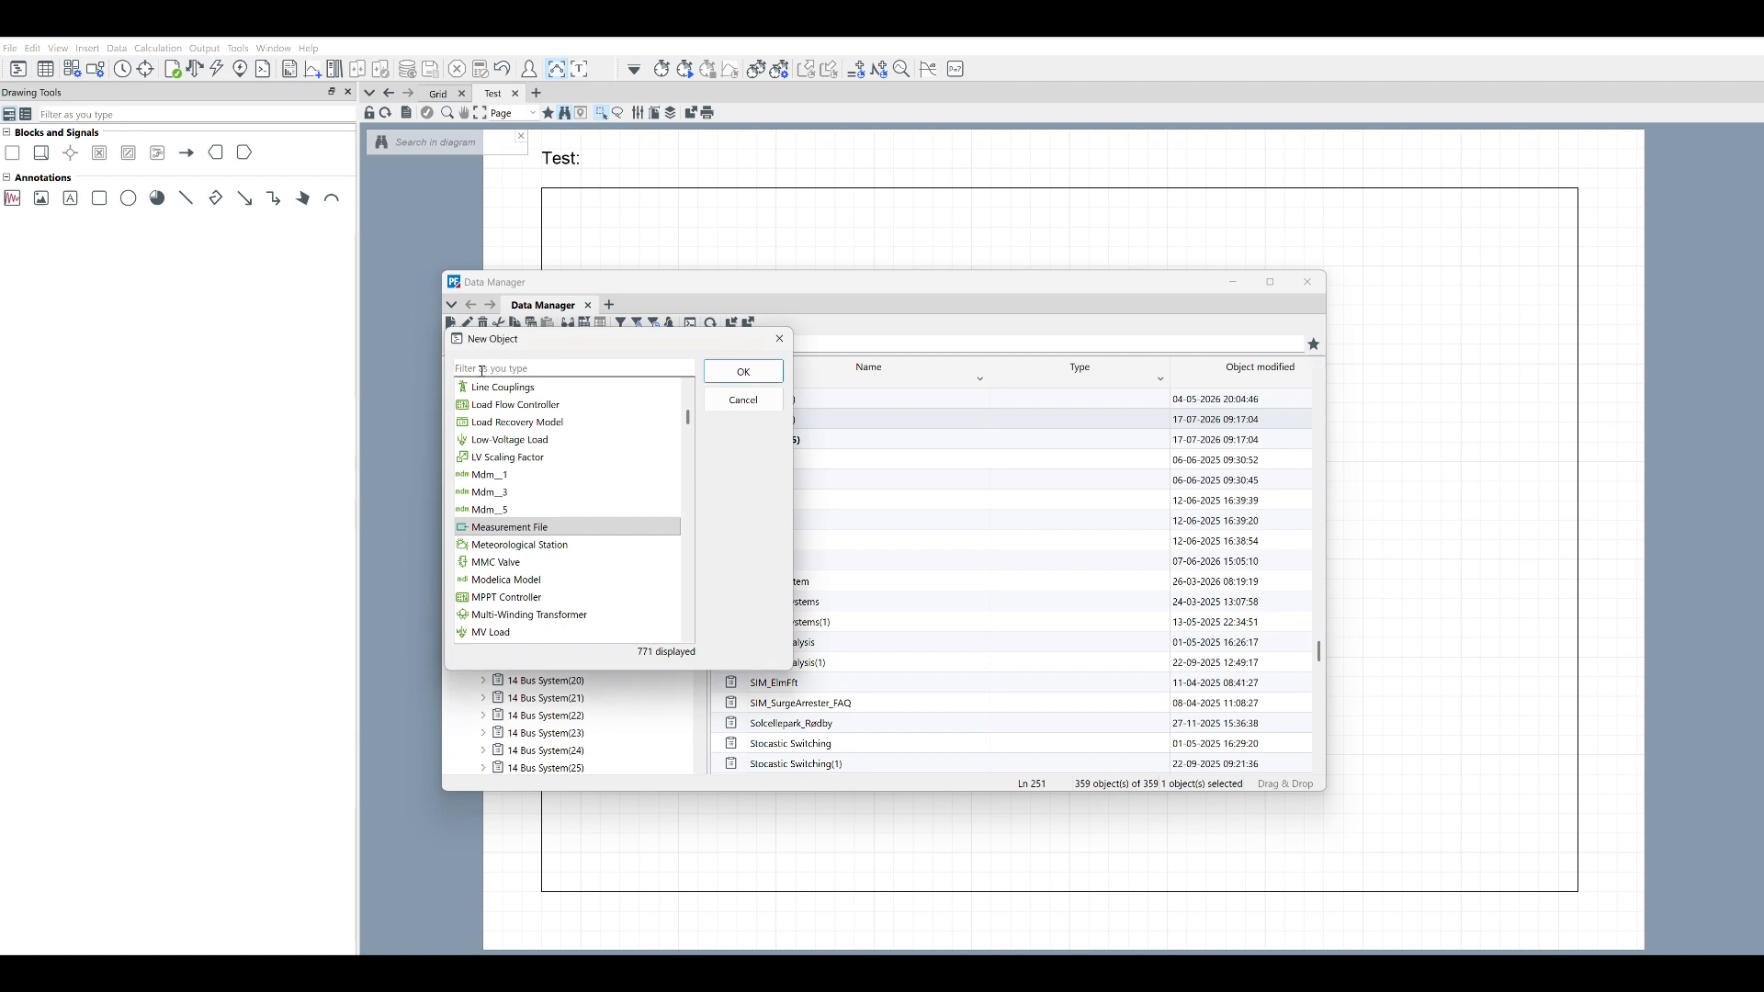
type("transfor")
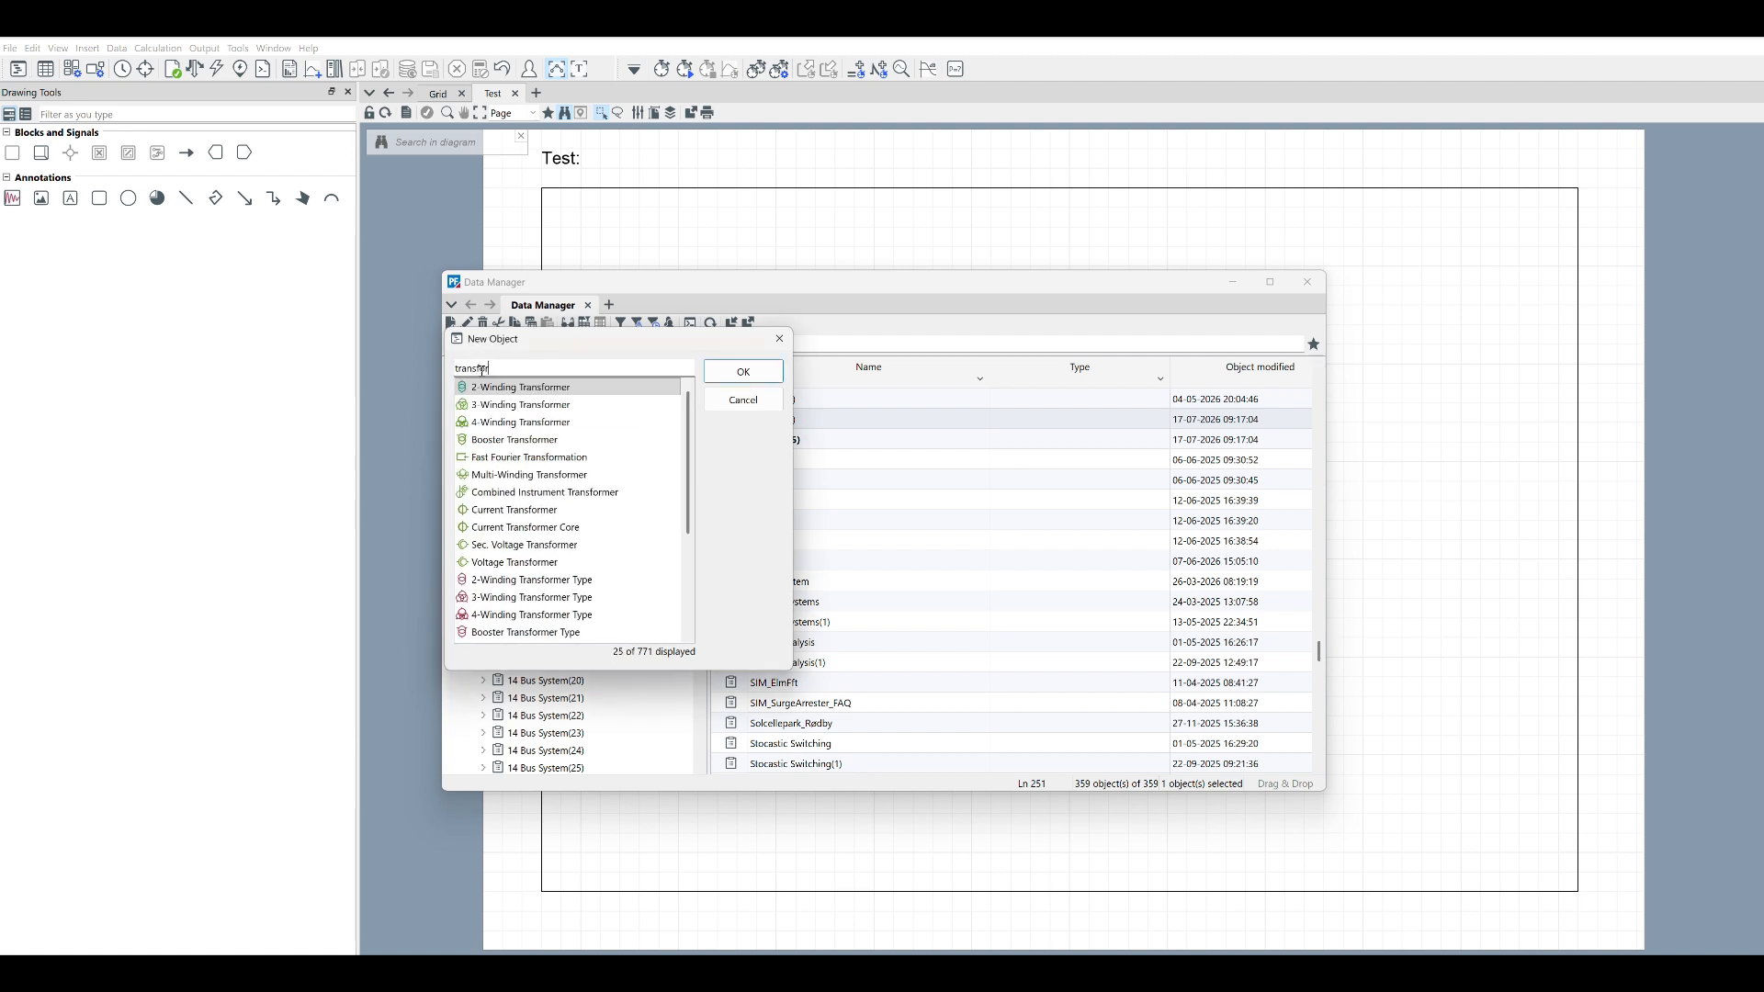
left_click(501, 390)
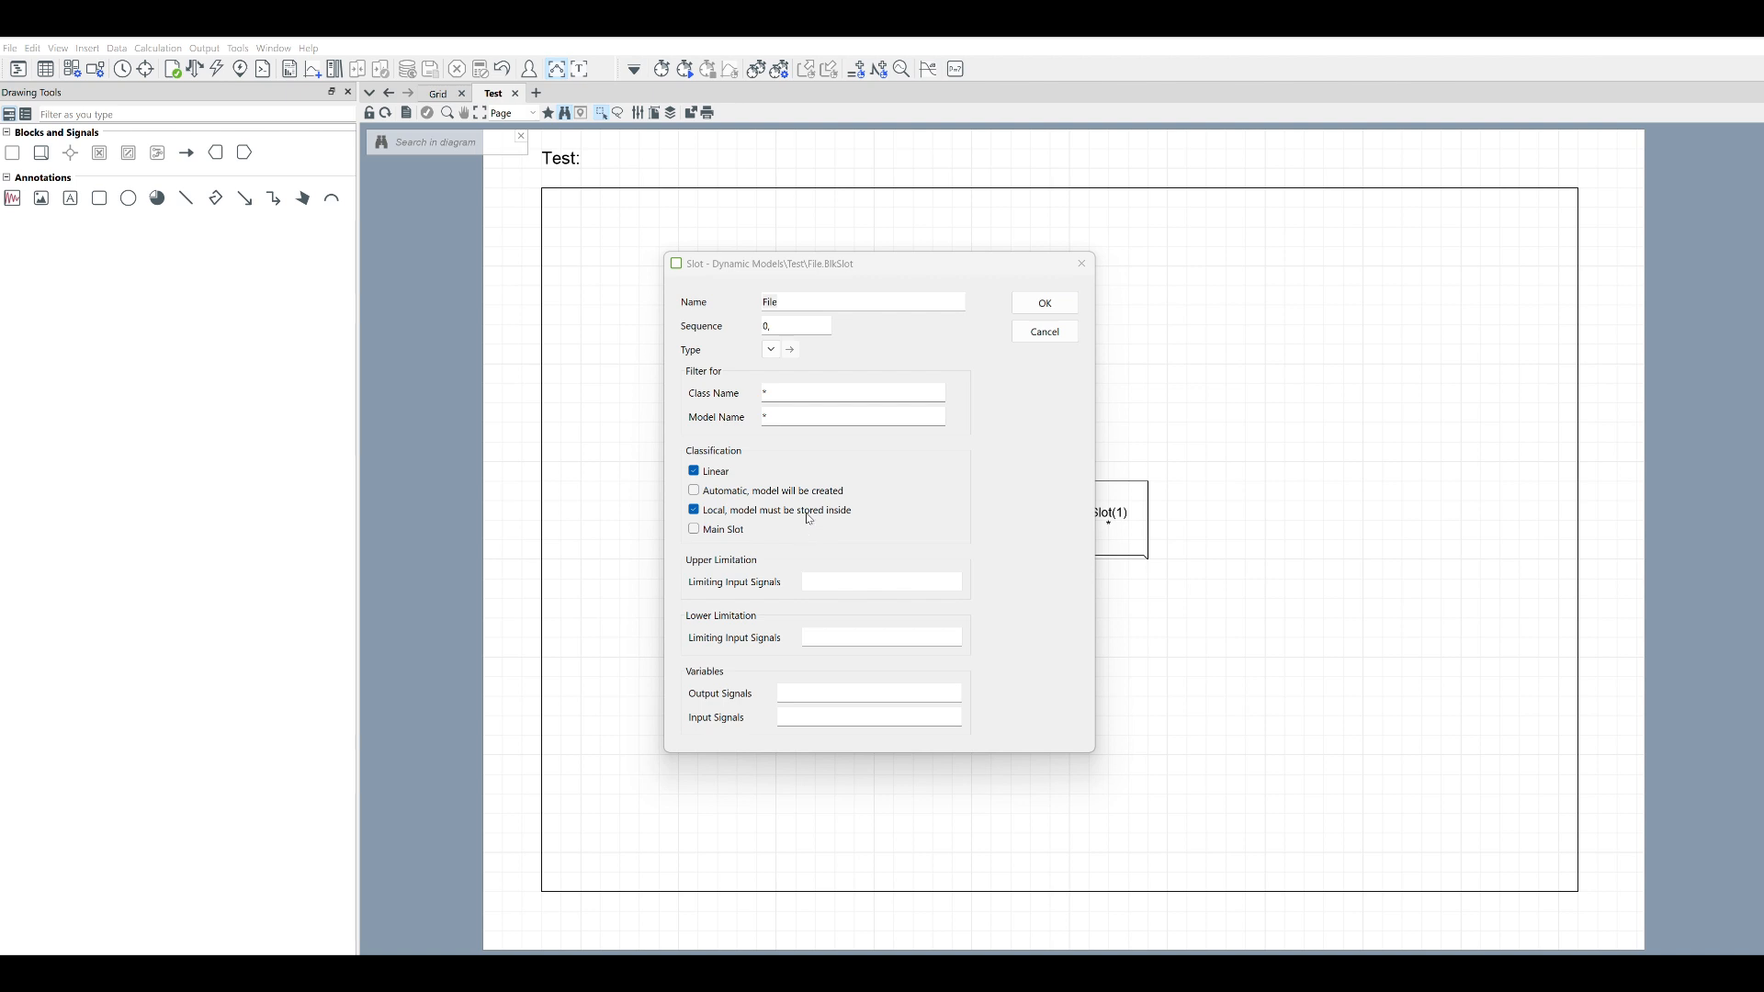
Set the File slot's class name filter to ElmFile* and its output signals to y1,y2
left_click(764, 393)
type("*")
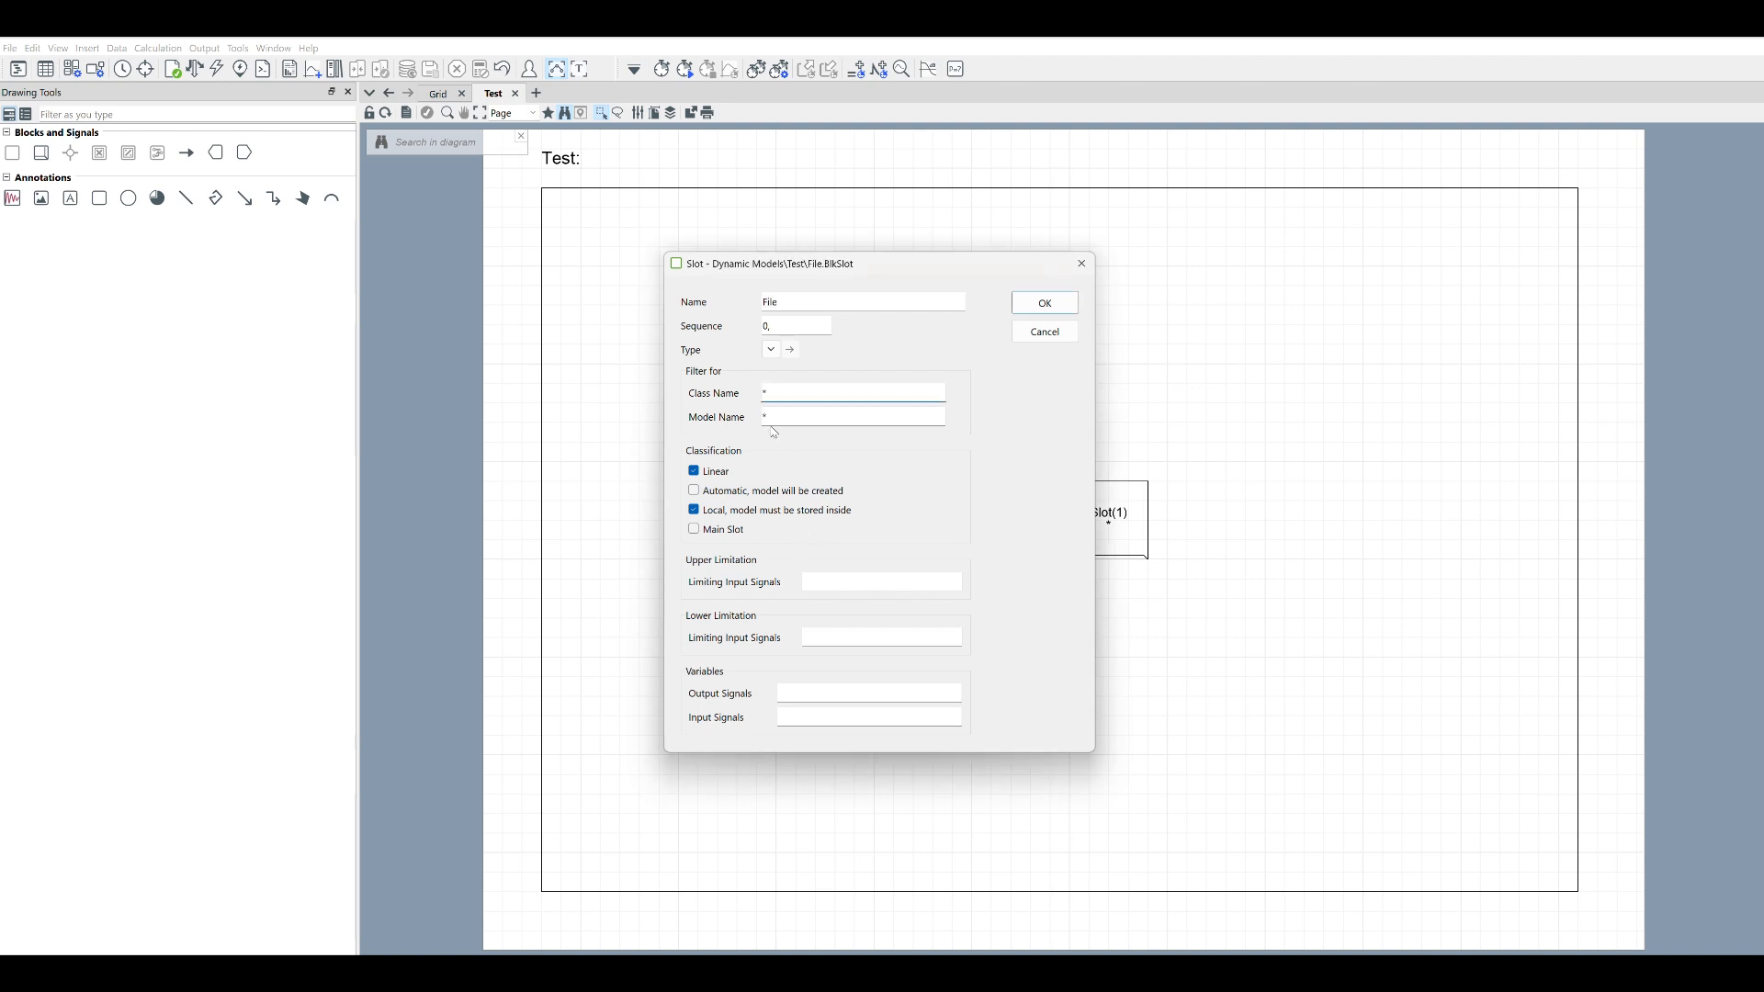
type("ElmFile")
left_click_drag(894, 278, 621, 306)
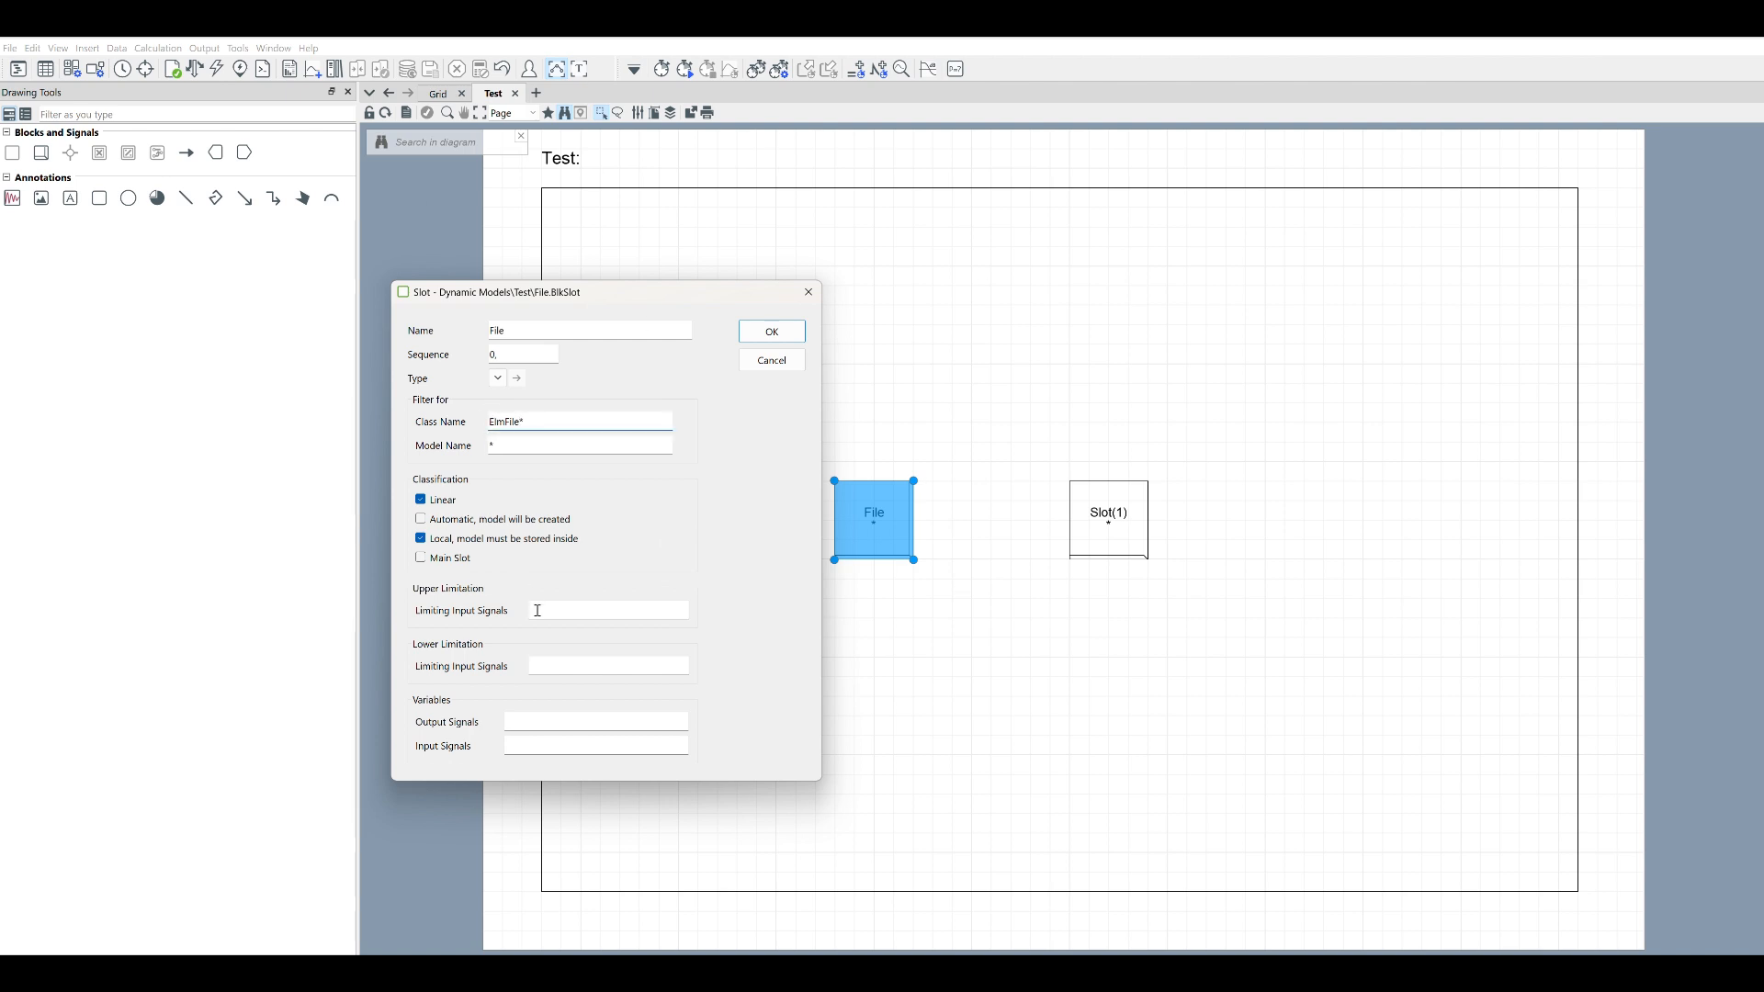
left_click(528, 721)
type("y1,y2")
key("Return")
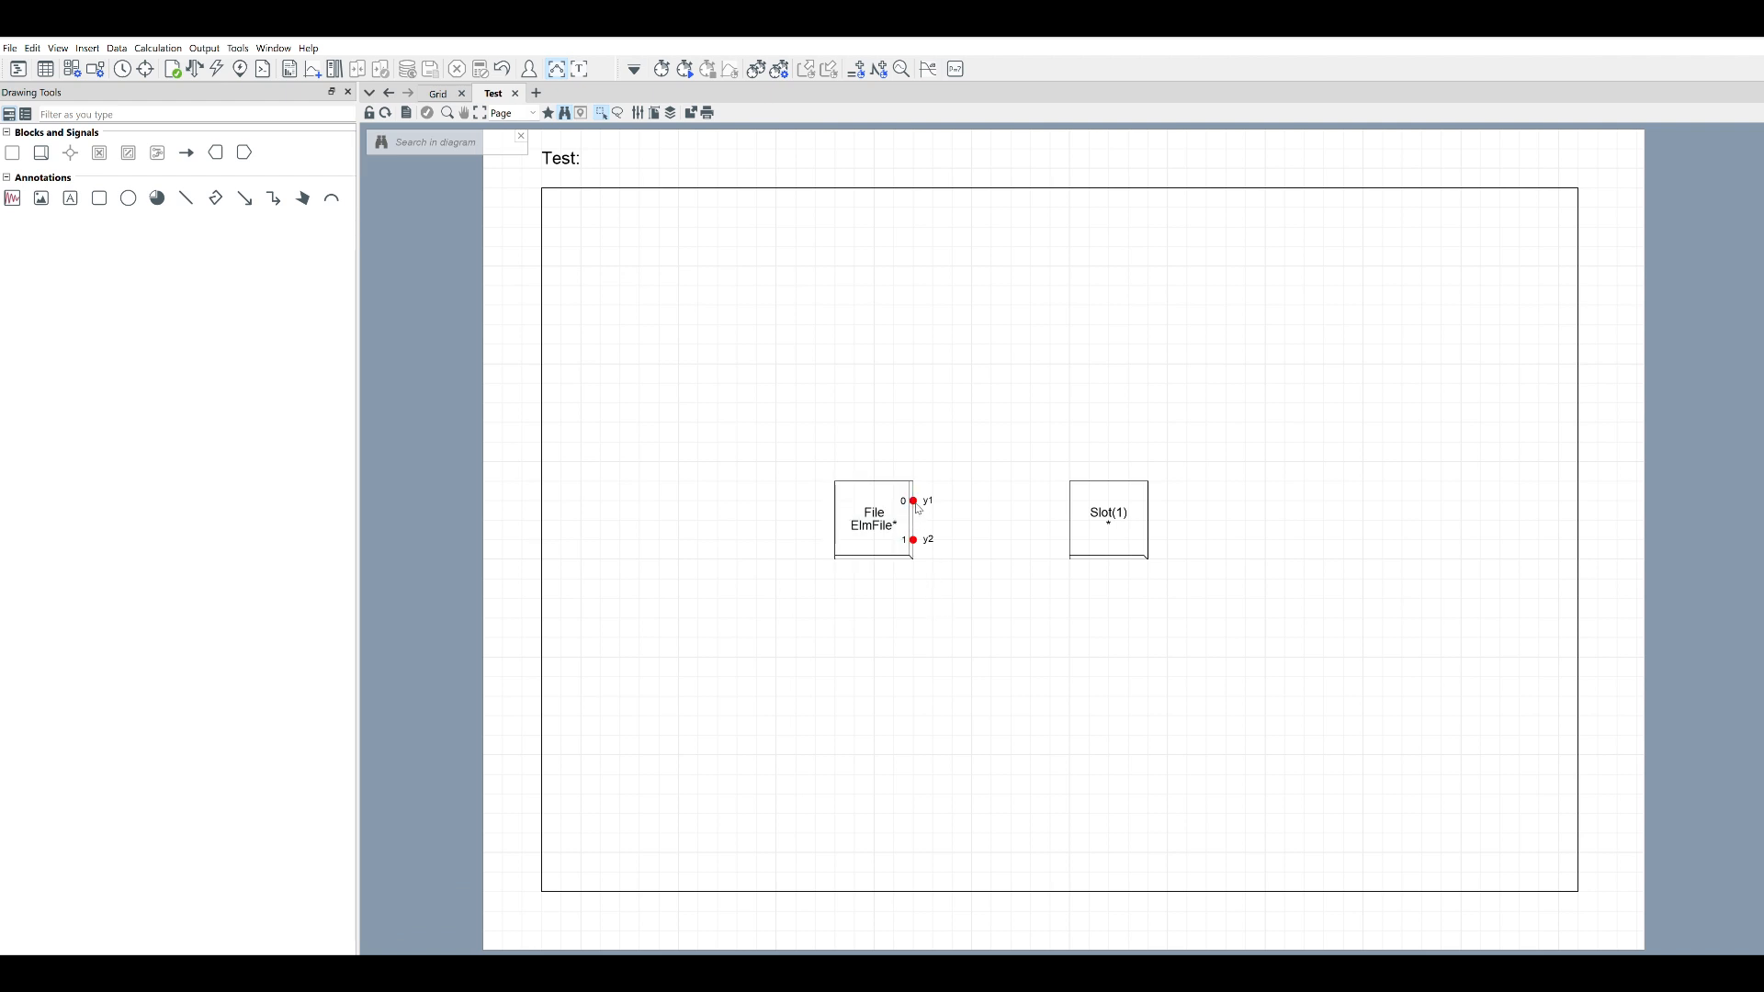
Change the File slot's output signals to y1;y2, using a semicolon as the separator
double_click(866, 554)
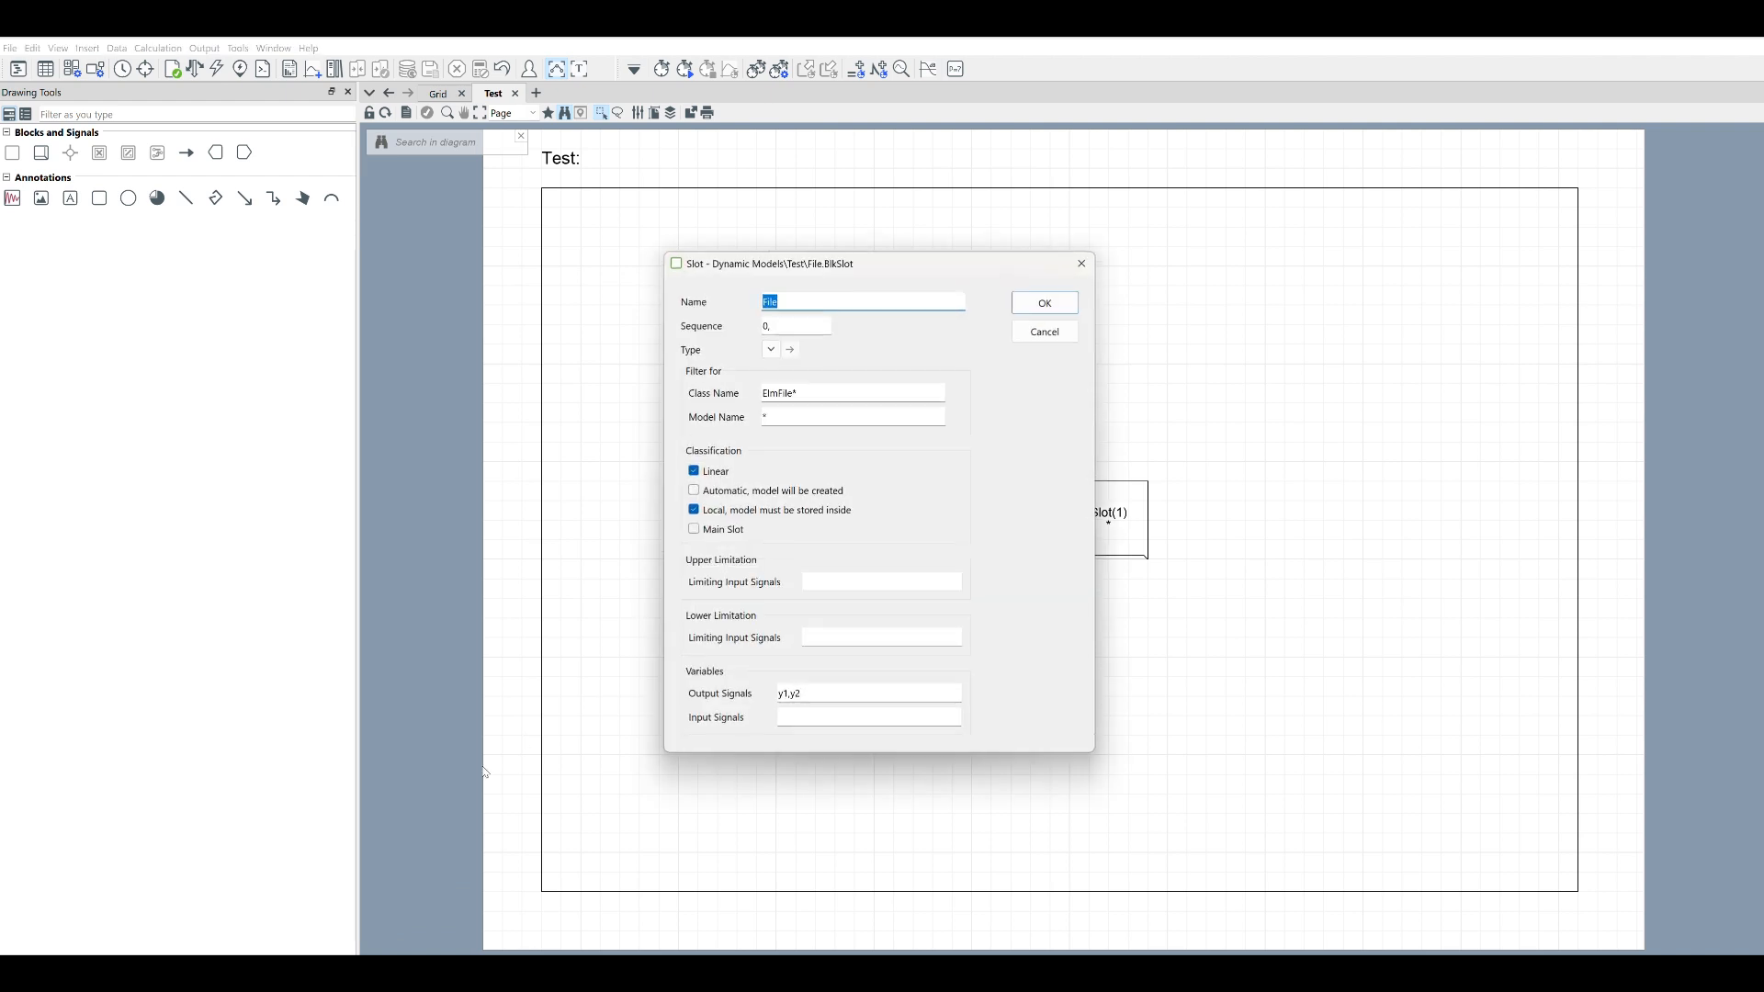
left_click(790, 693)
type(",")
left_click(1045, 303)
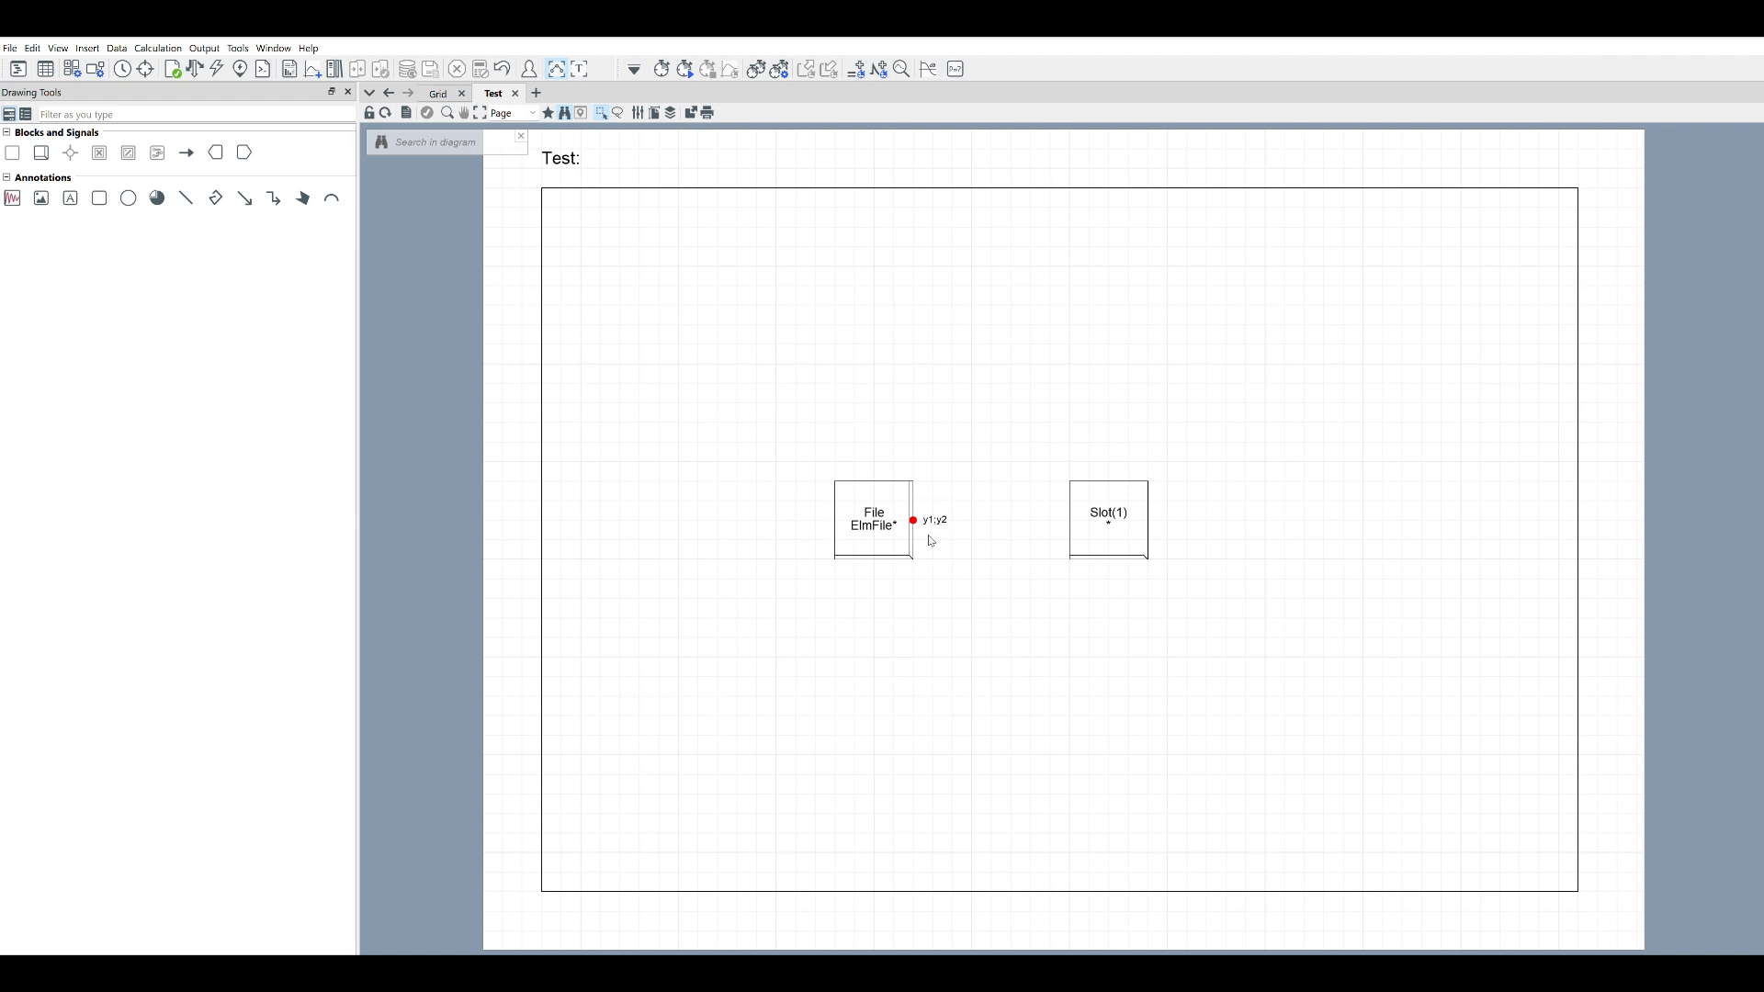
Restore the comma separator so the File slot's output signals read y1,y2
left_click(887, 531)
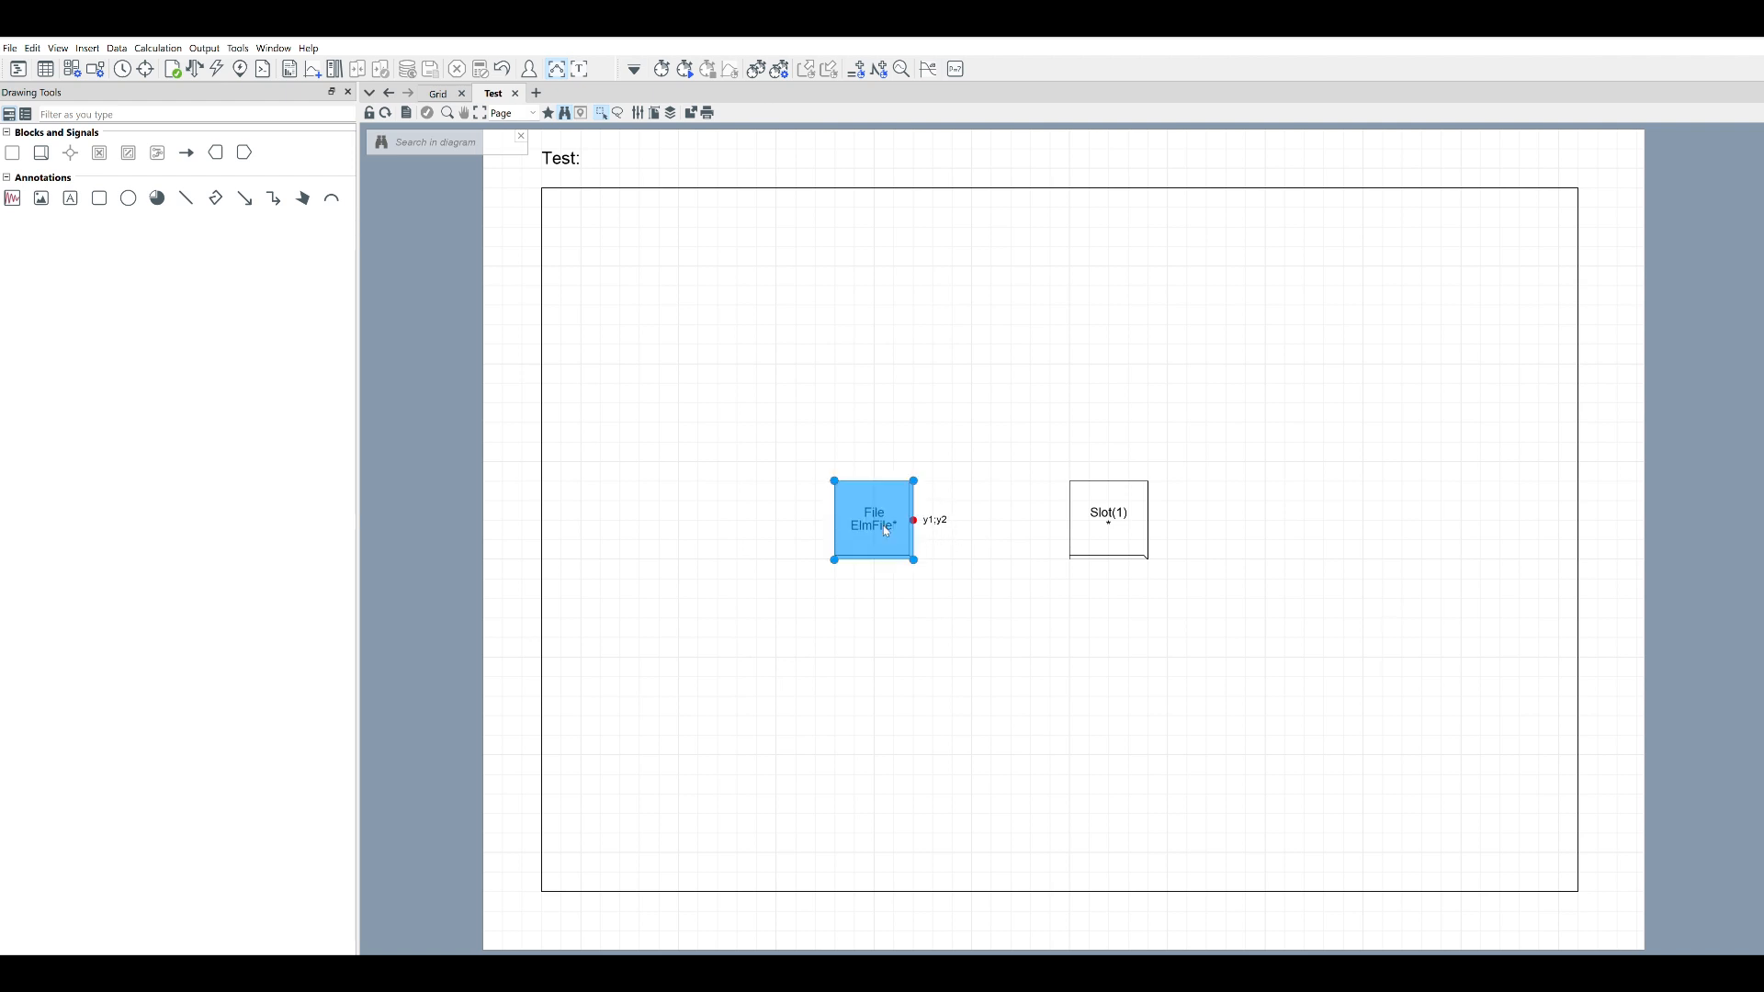
double_click(886, 531)
left_click(792, 695)
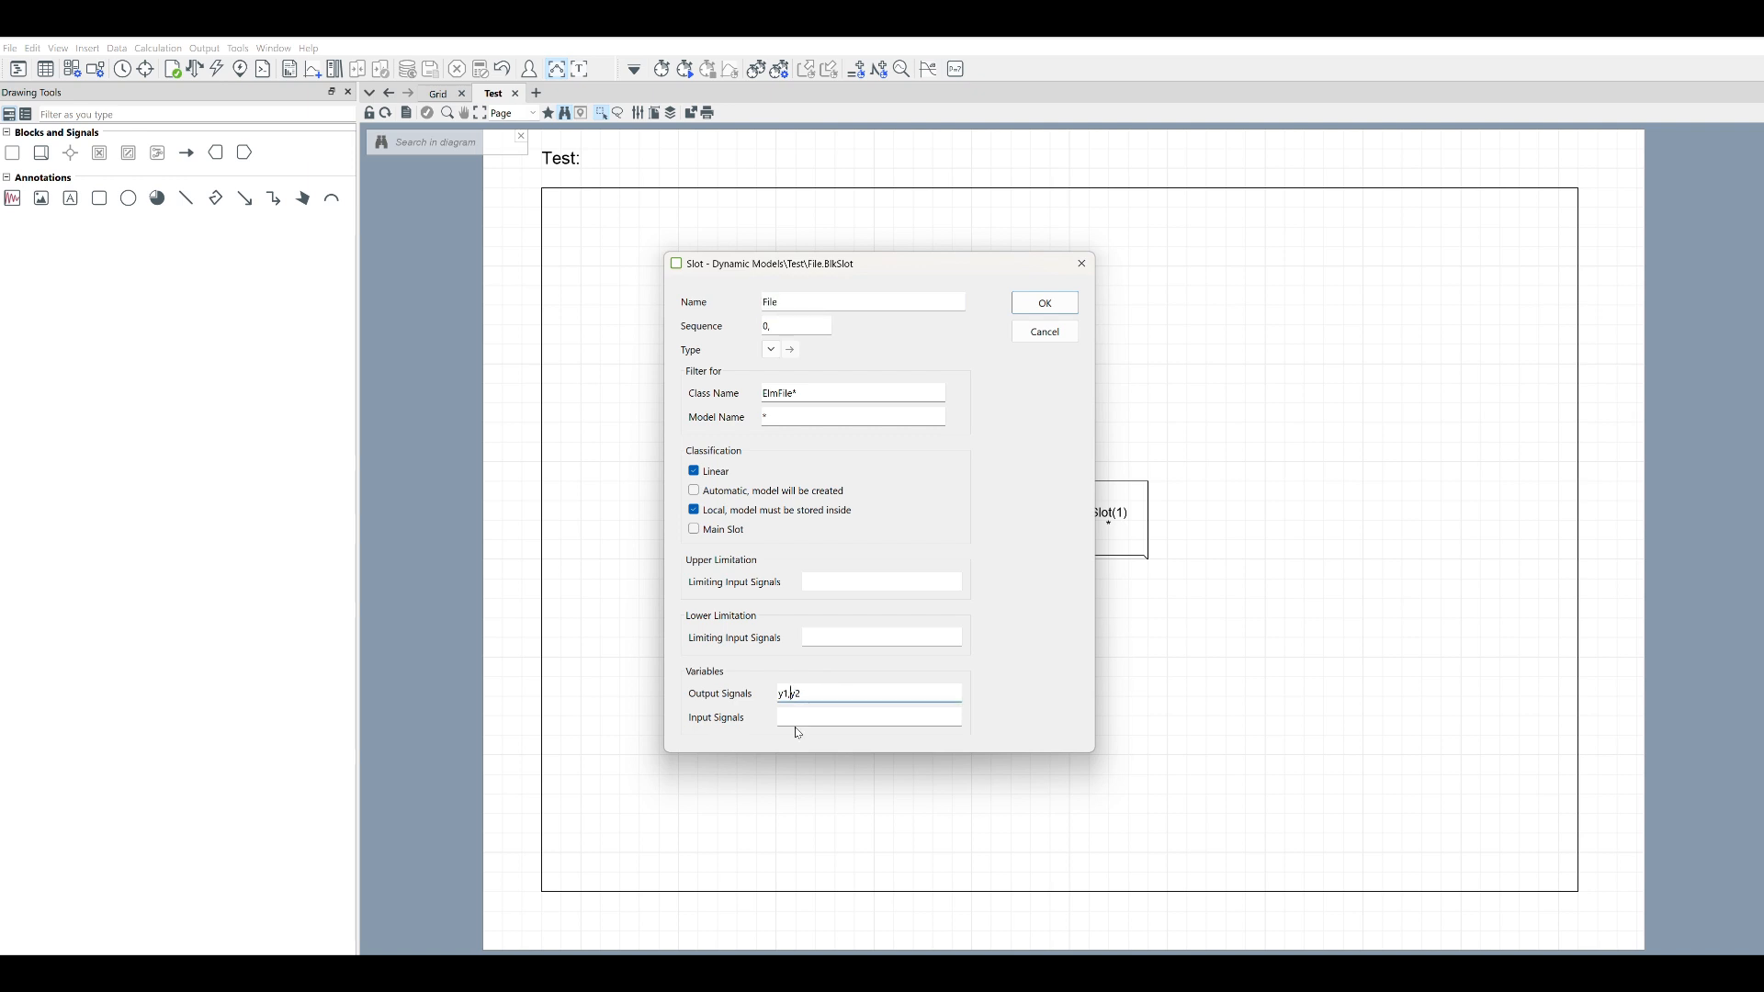
left_click(1066, 304)
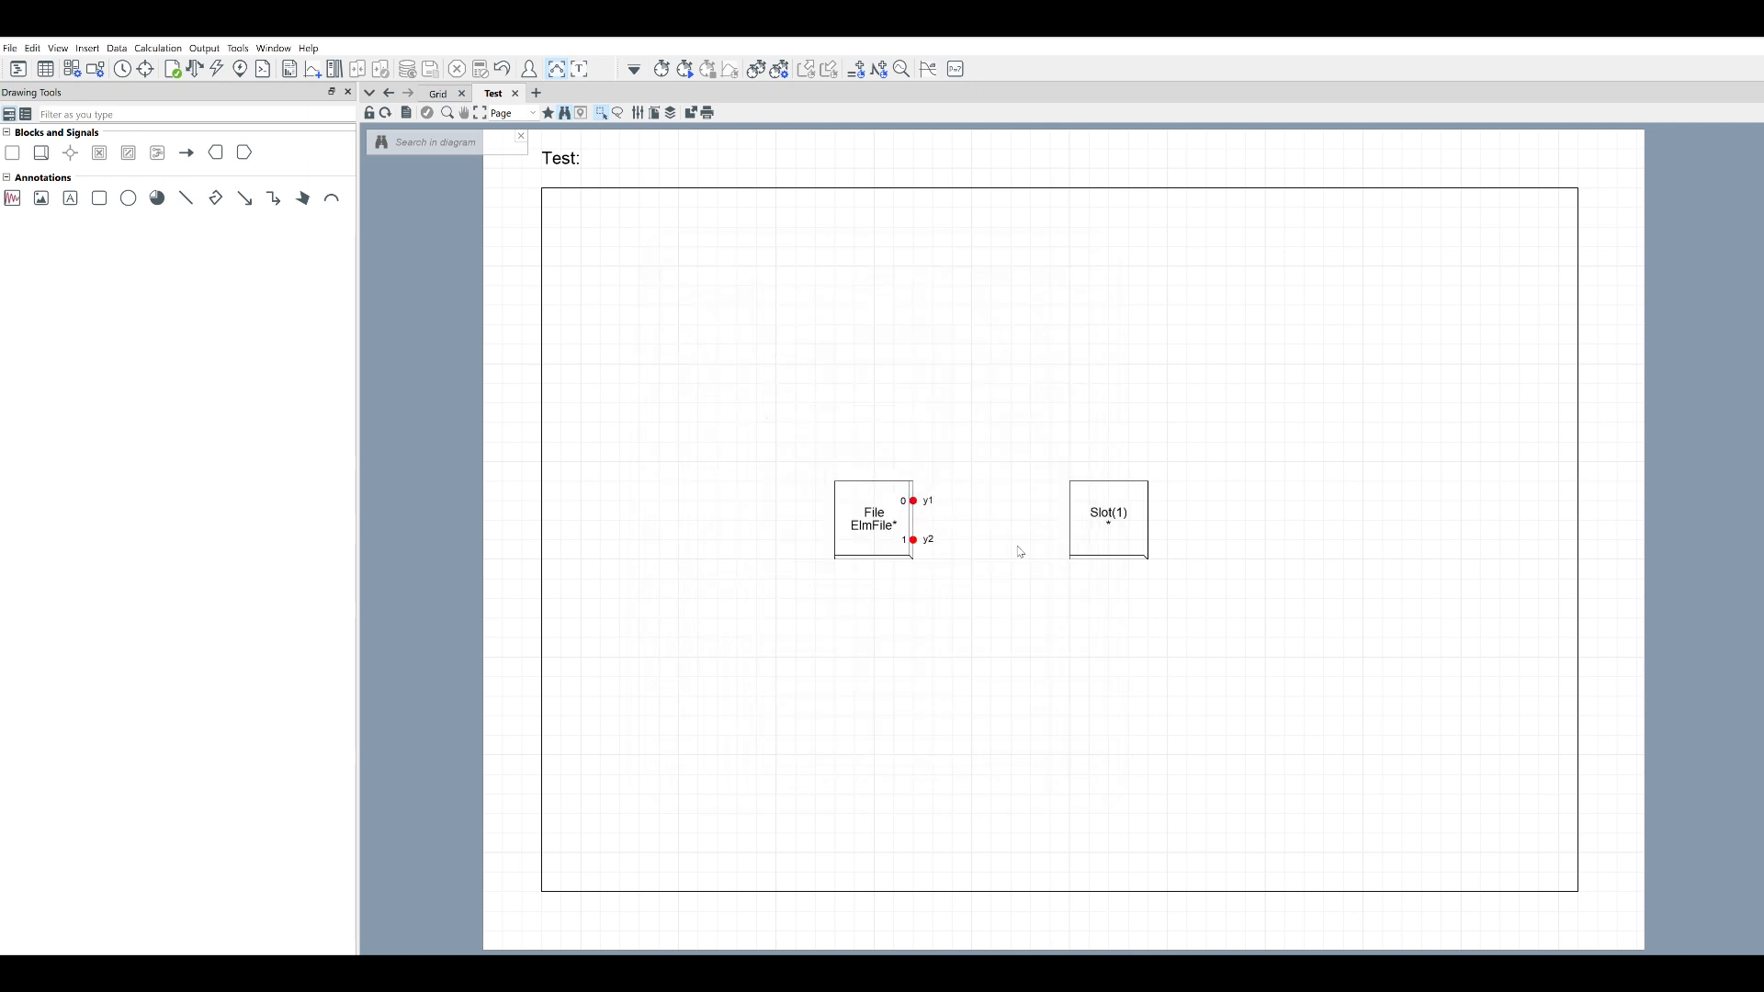
Rename the second slot as Load, with class name filter ElmLod* and input signals Pext,Qext
double_click(1080, 541)
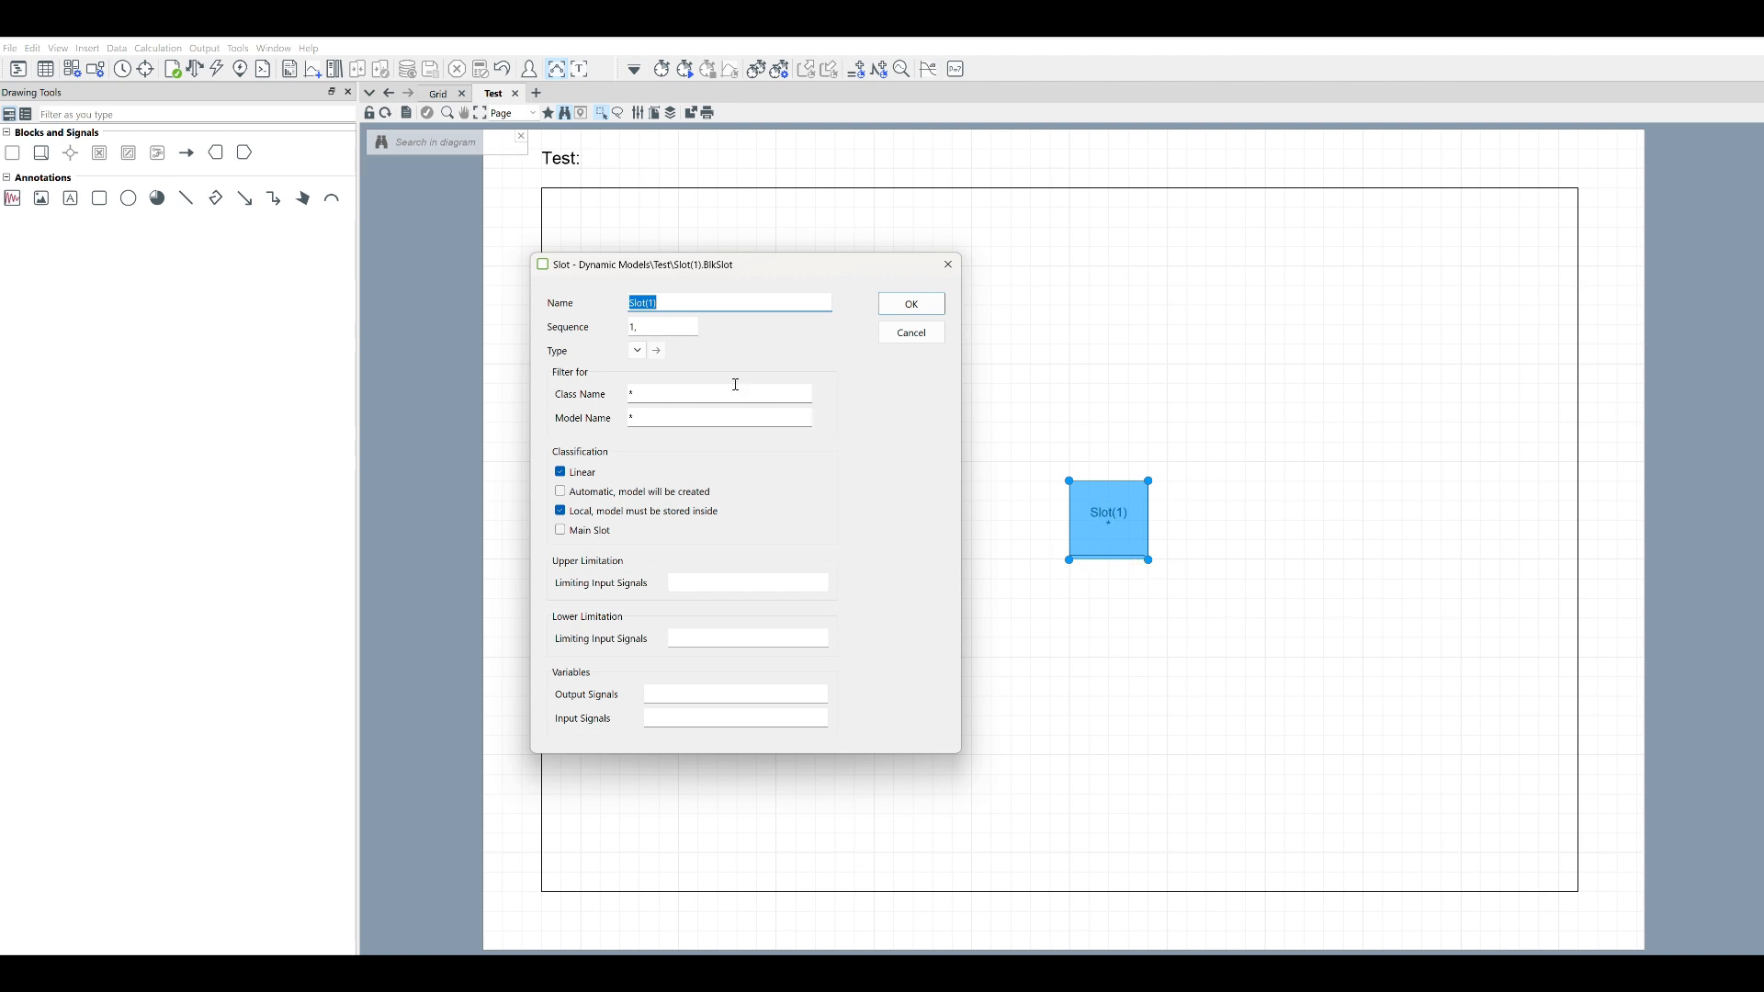
type("Load")
left_click(633, 397)
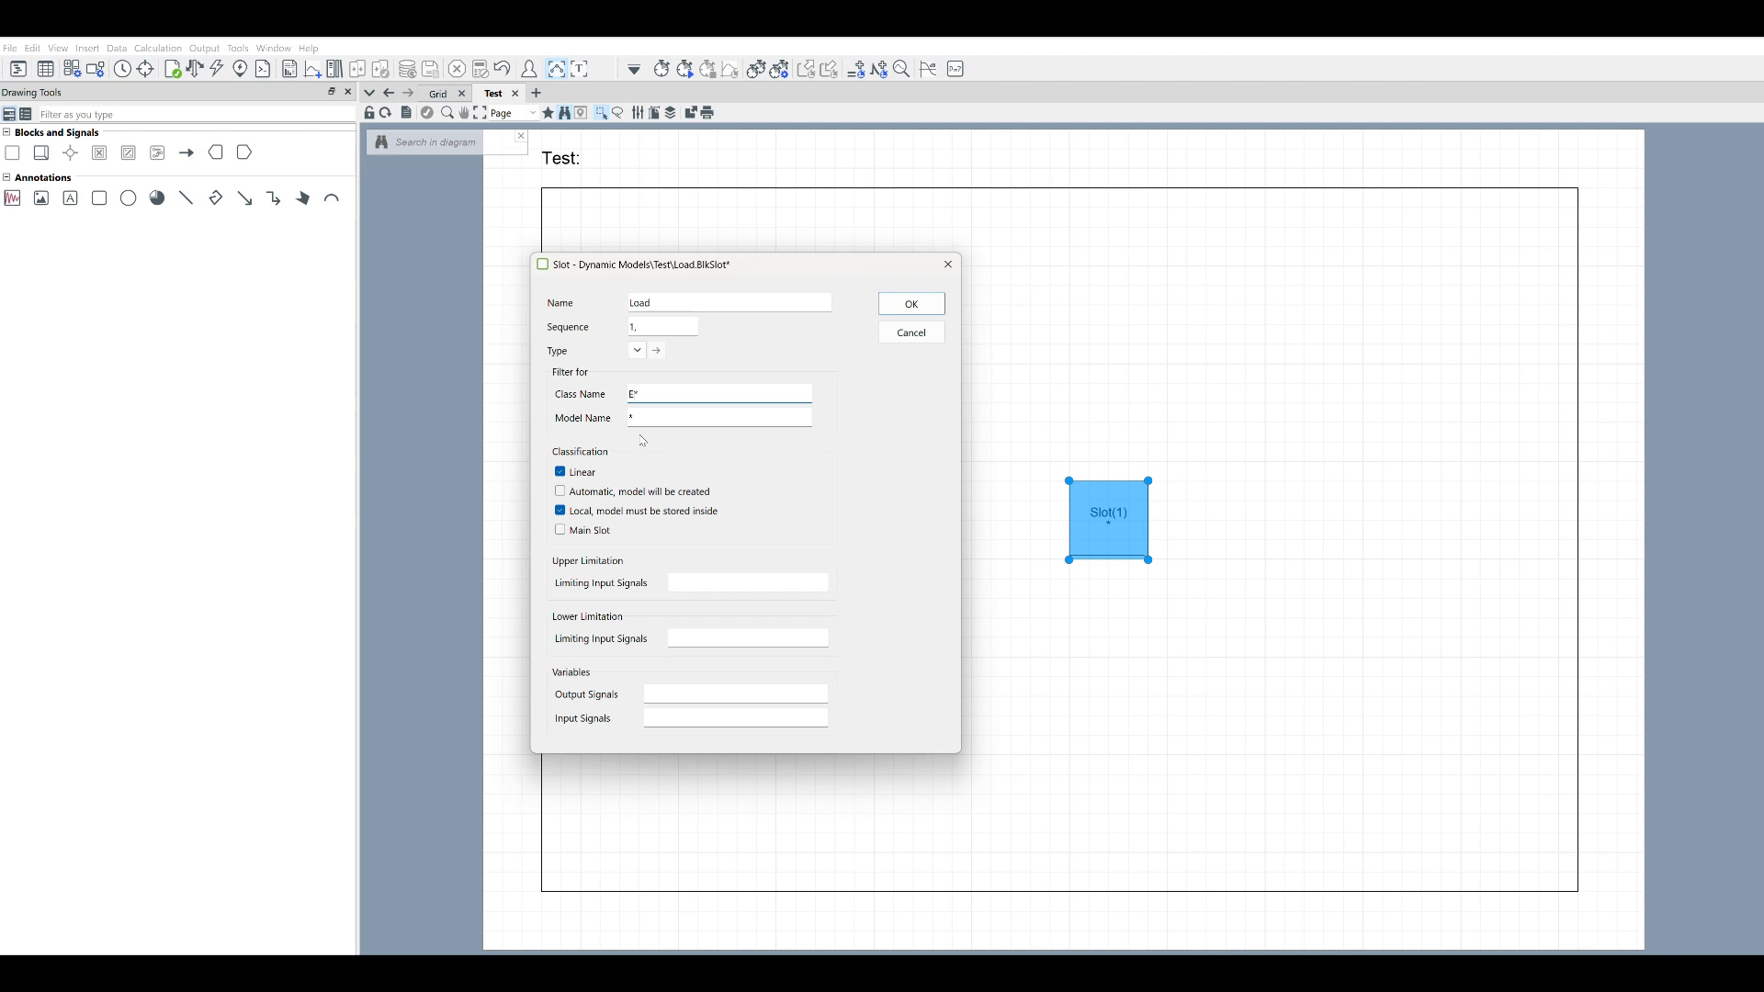
type("ElmLod")
left_click(672, 716)
type("ex")
type("t.Qext")
left_click(911, 303)
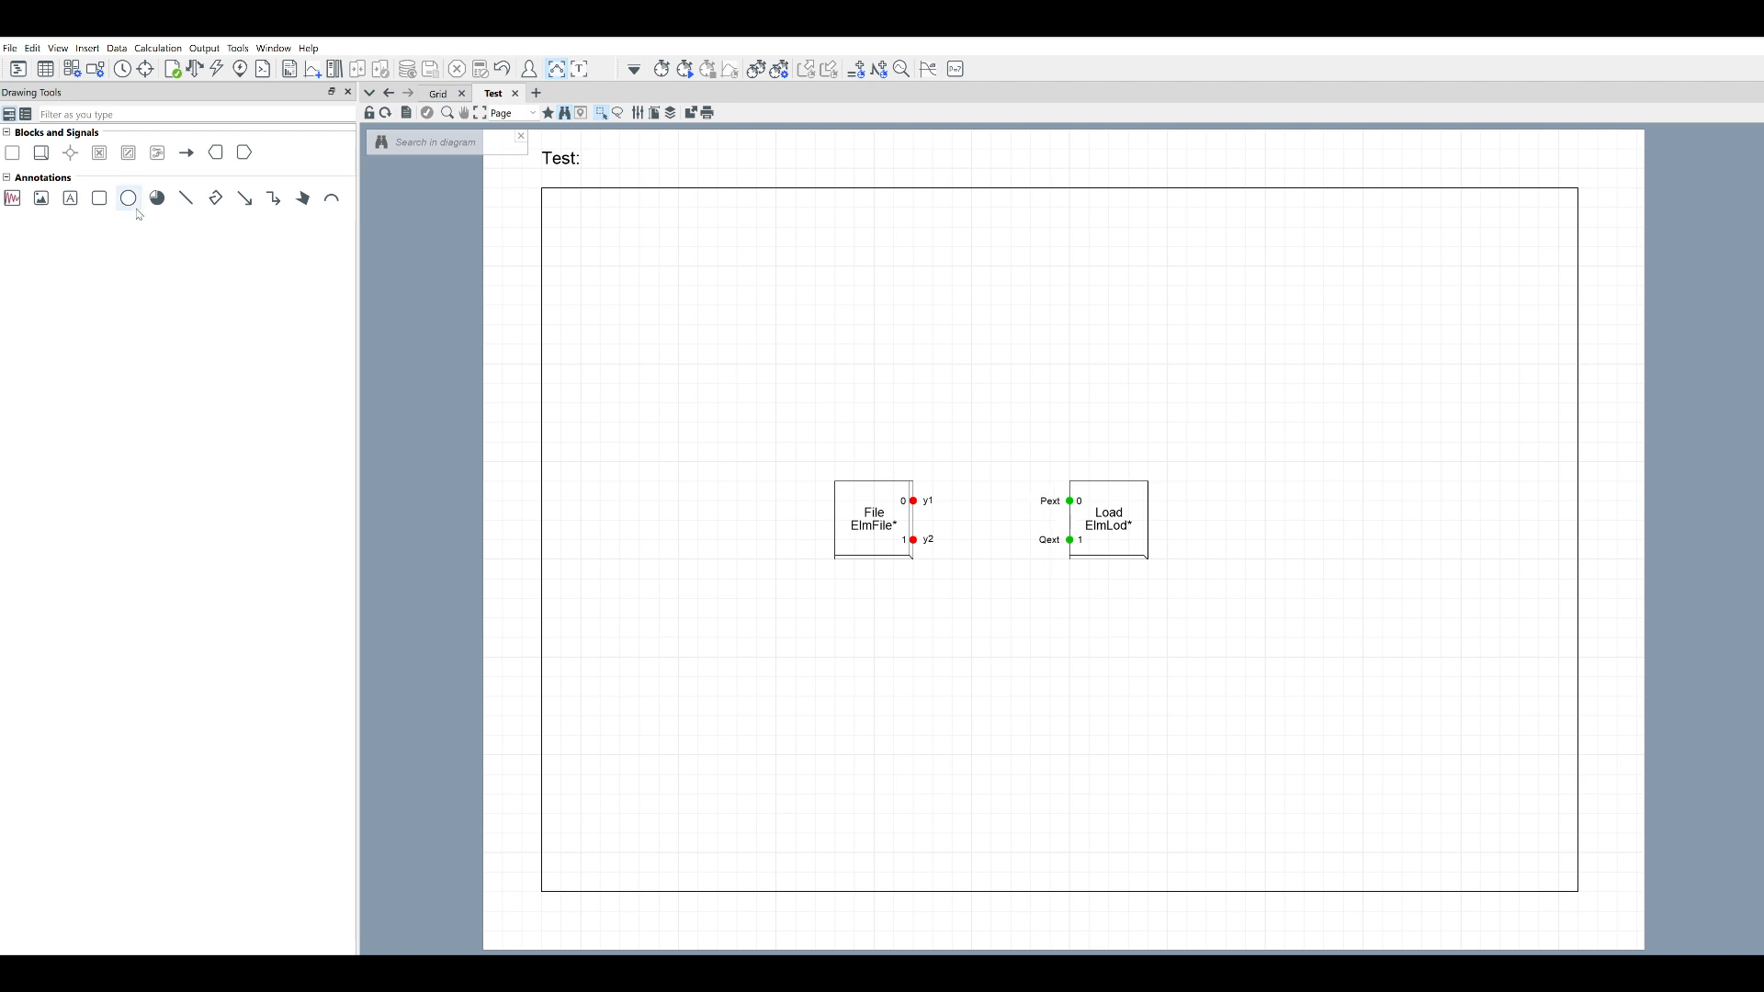
Draw signal connections from File output y1 to Load input Pext and from y2 to Qext
left_click(184, 153)
left_click(913, 501)
left_click(1071, 501)
left_click(913, 540)
left_click(1070, 540)
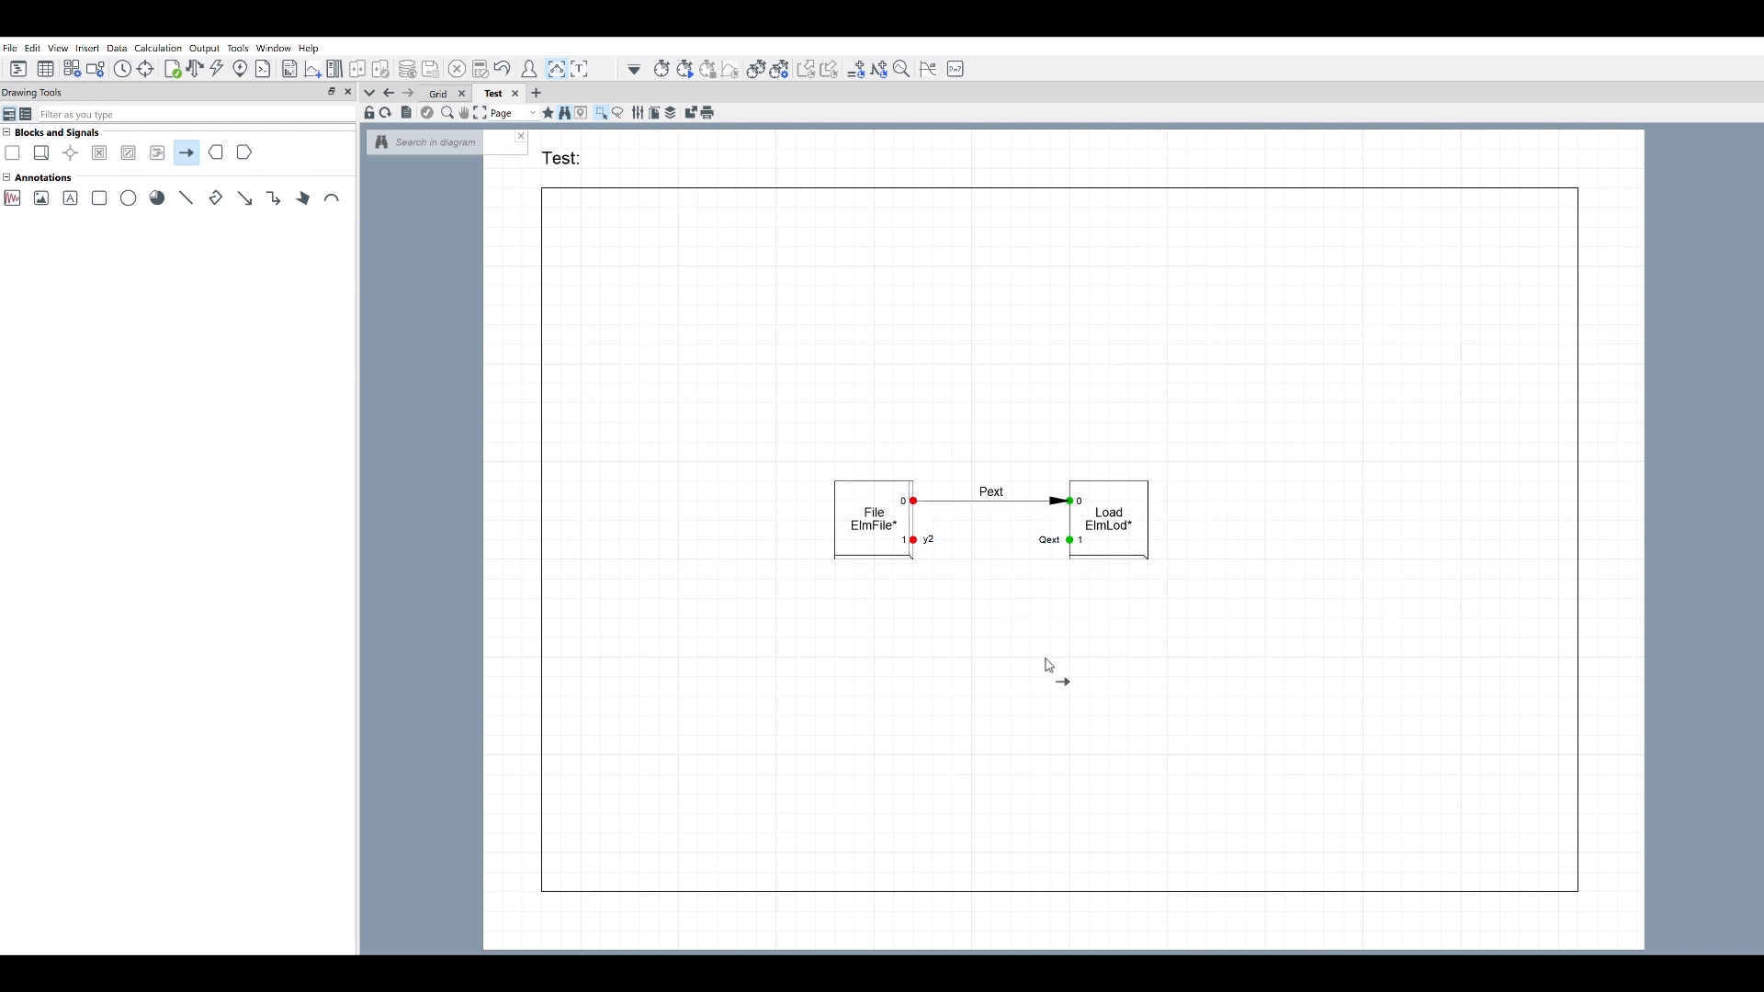
key("Escape")
Open the General Load's Simulation RMS/EMT result variables in the Grid diagram and filter the available ones to Simulation RMS
left_click(439, 94)
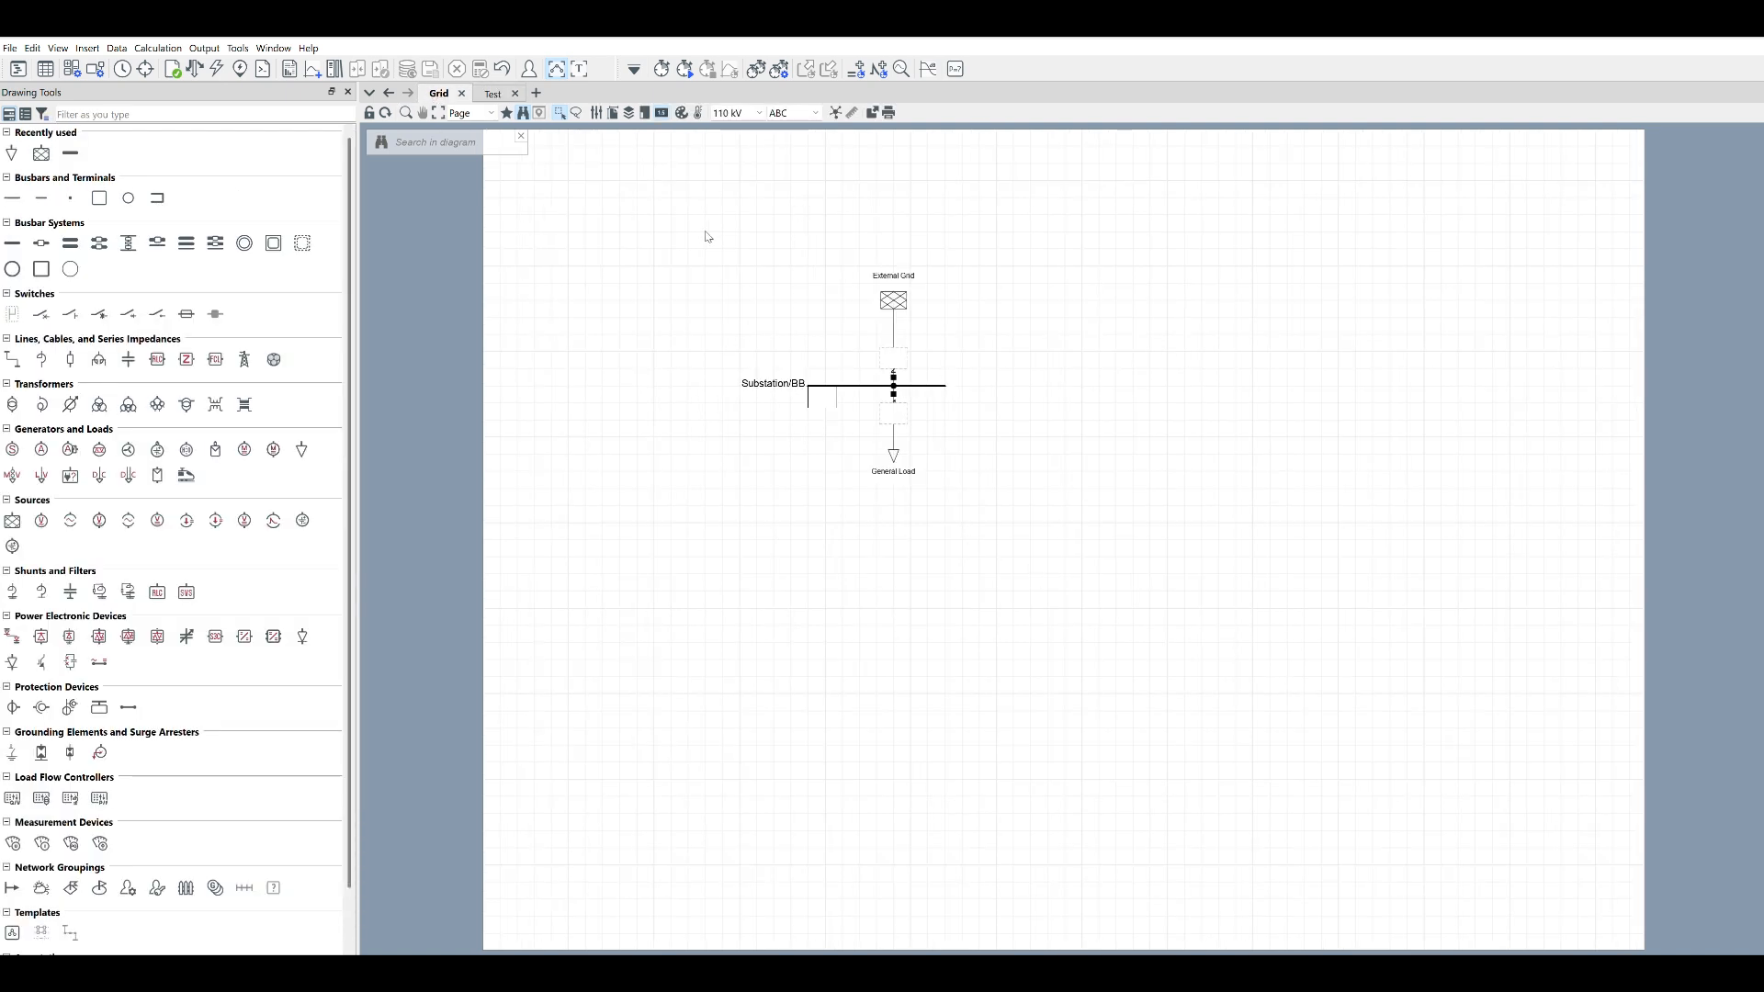
right_click(893, 454)
mouse_move(973, 650)
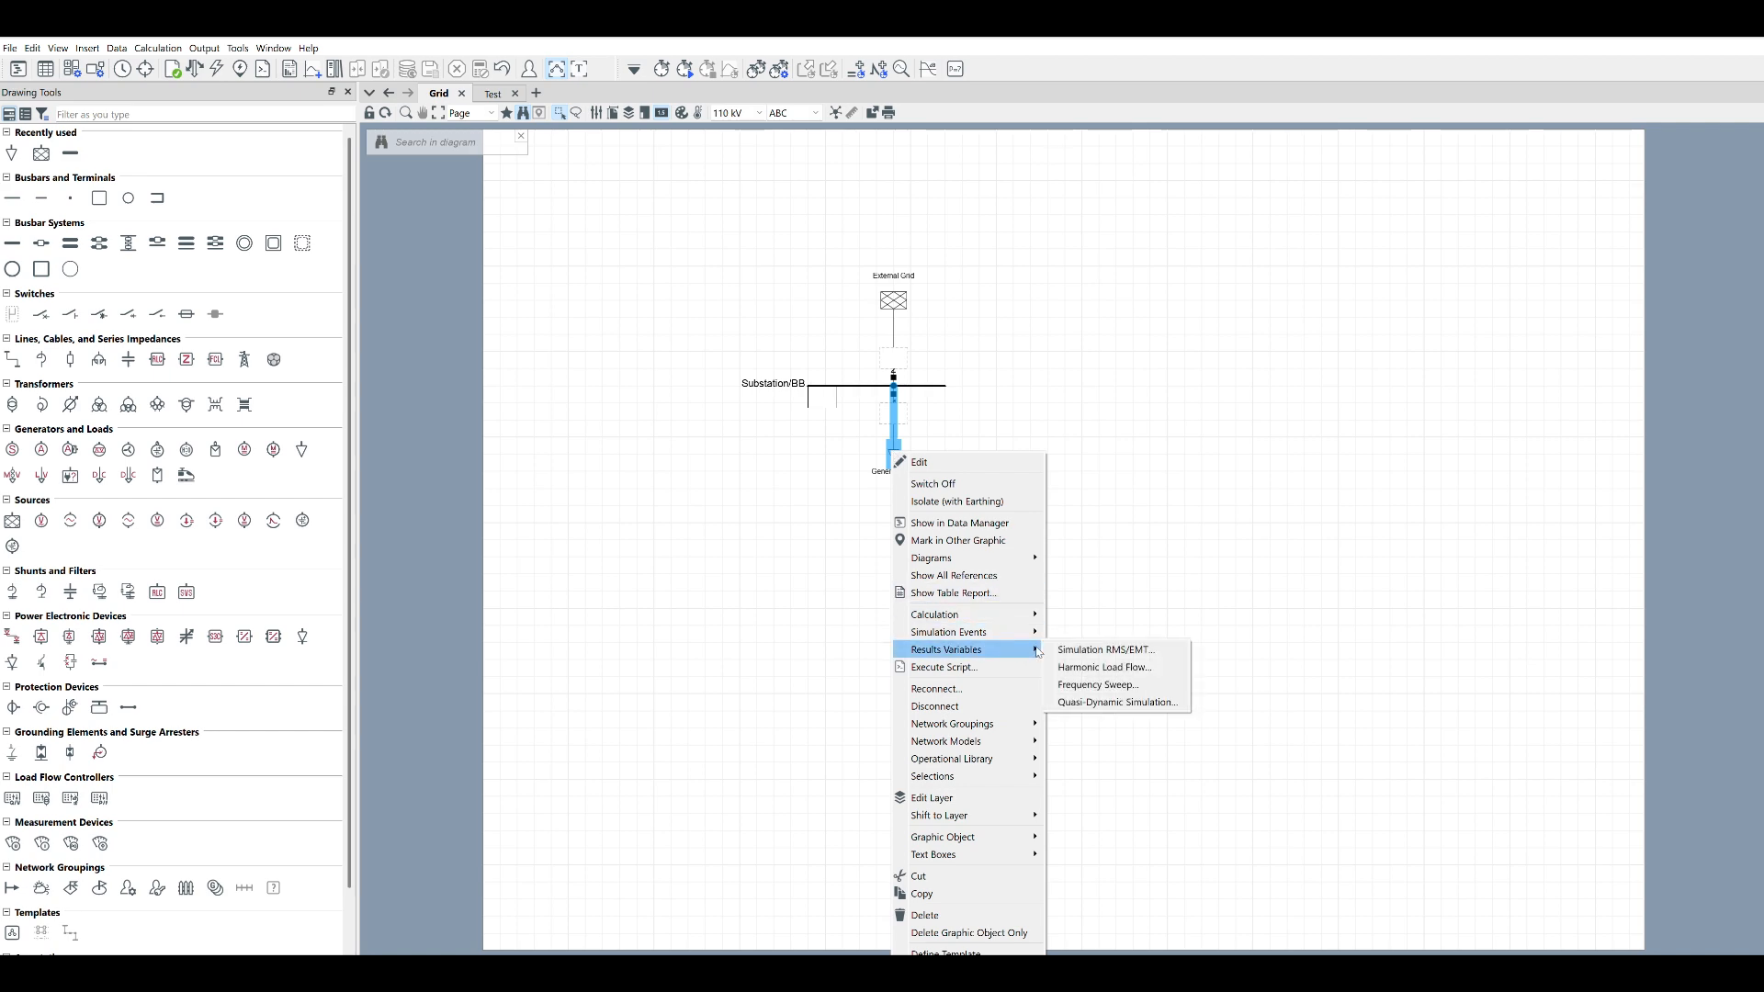
left_click(1102, 652)
double_click(477, 332)
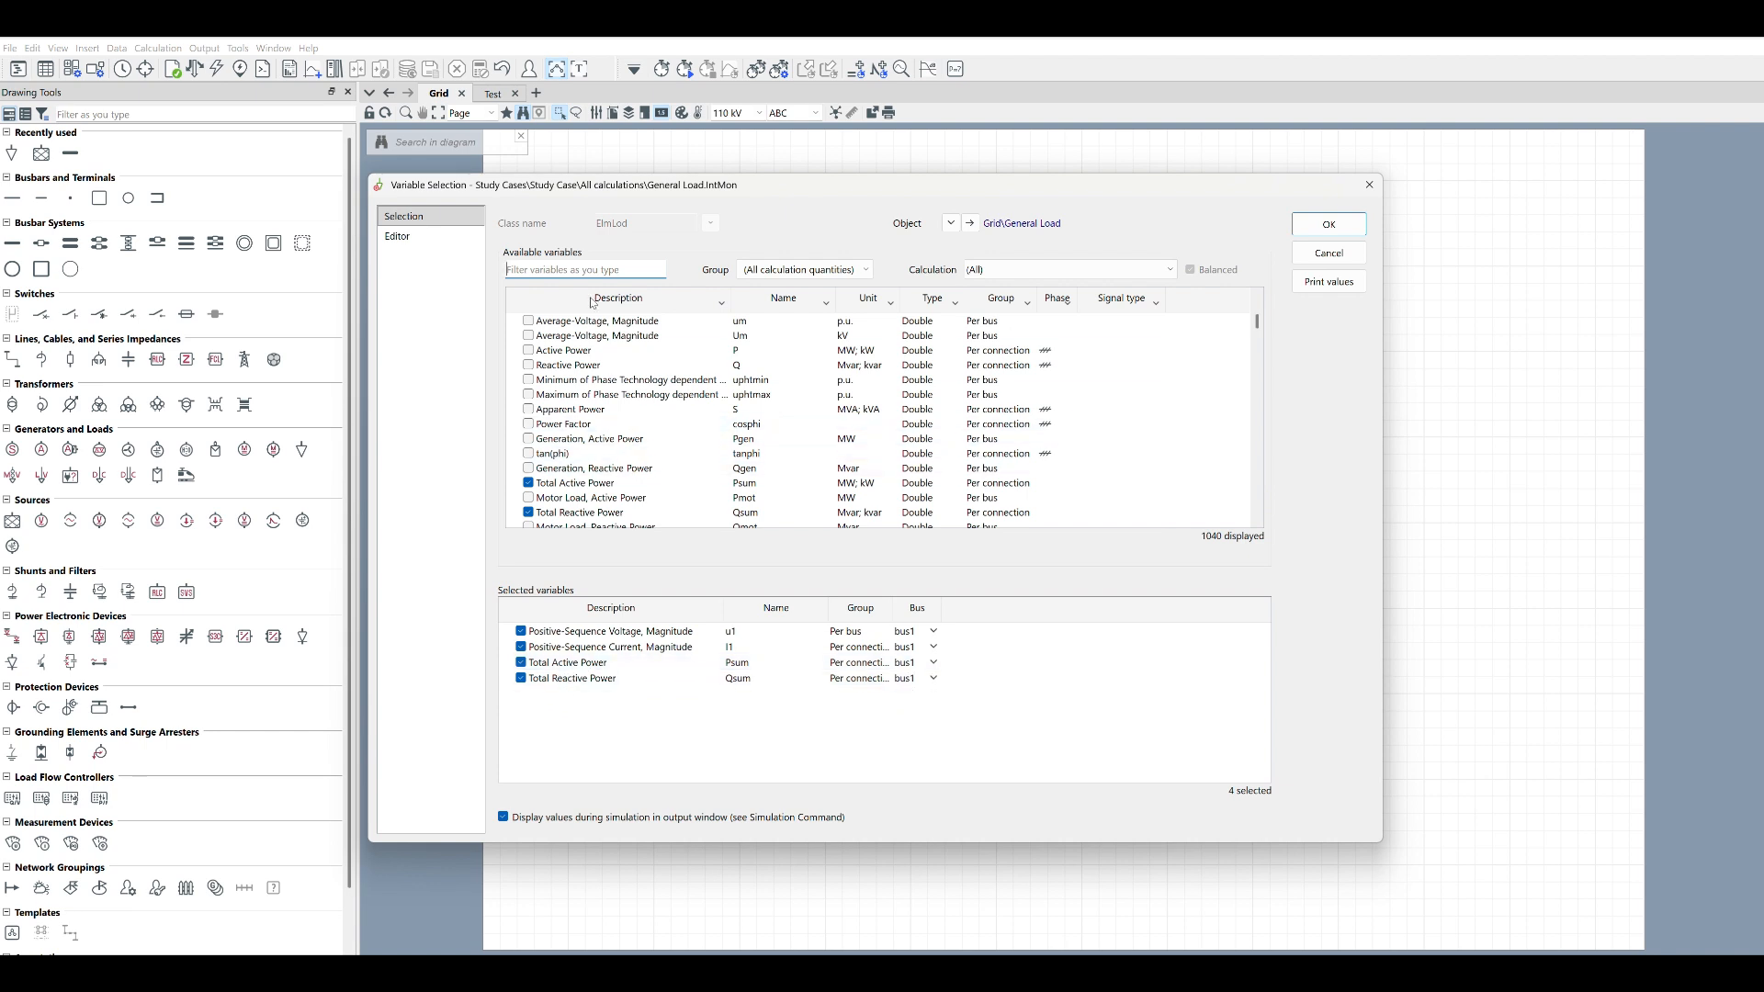
left_click(1011, 269)
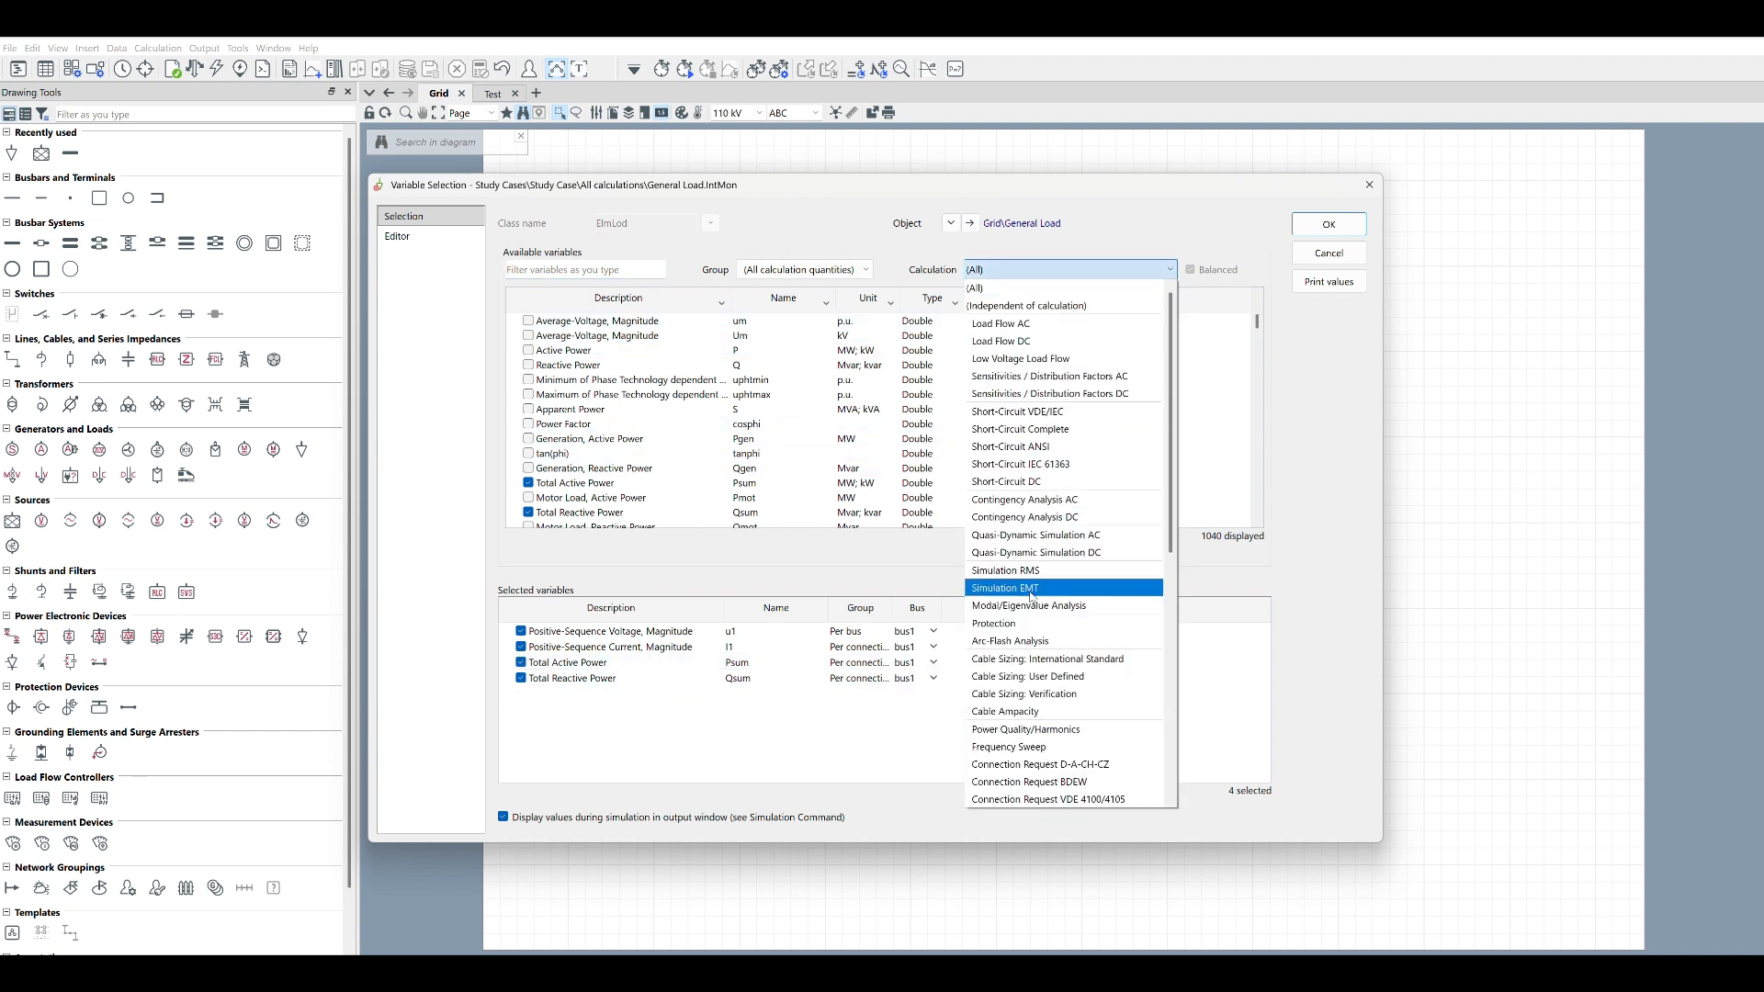
left_click(1036, 570)
Examine the General Load's RMS variables for its power input signals, and leave the variable selection without saving
scroll(932, 473, "down", 5)
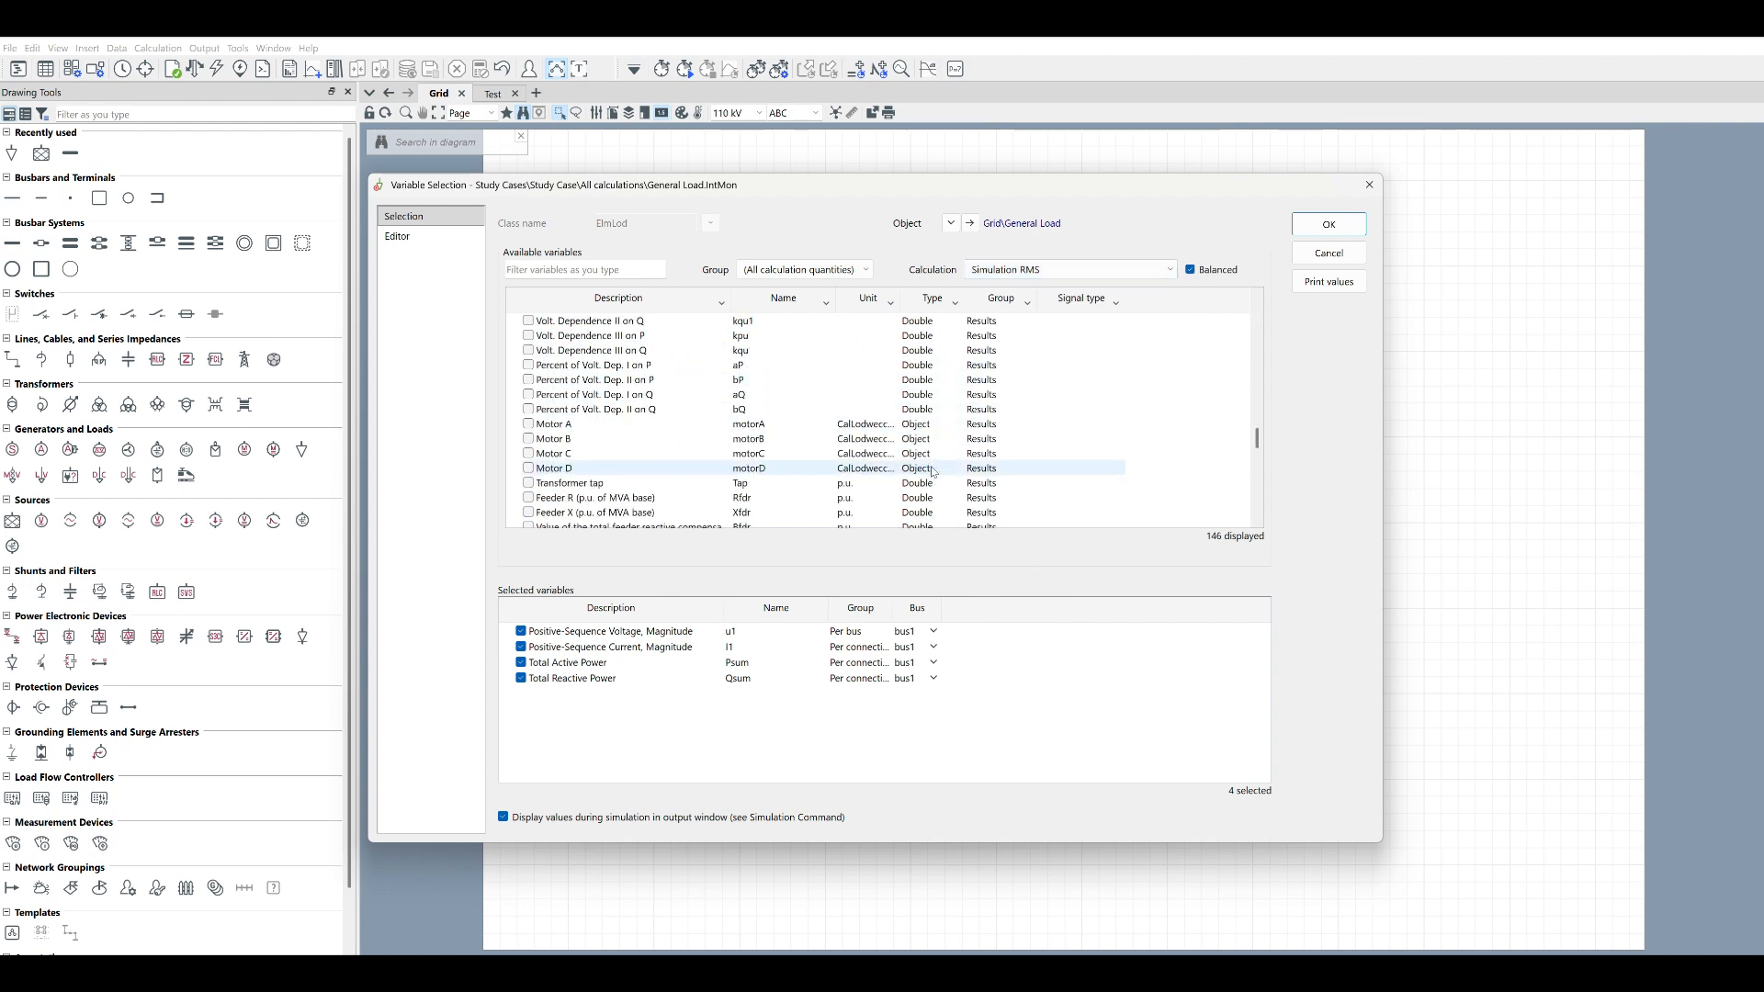
scroll(932, 473, "down", 3)
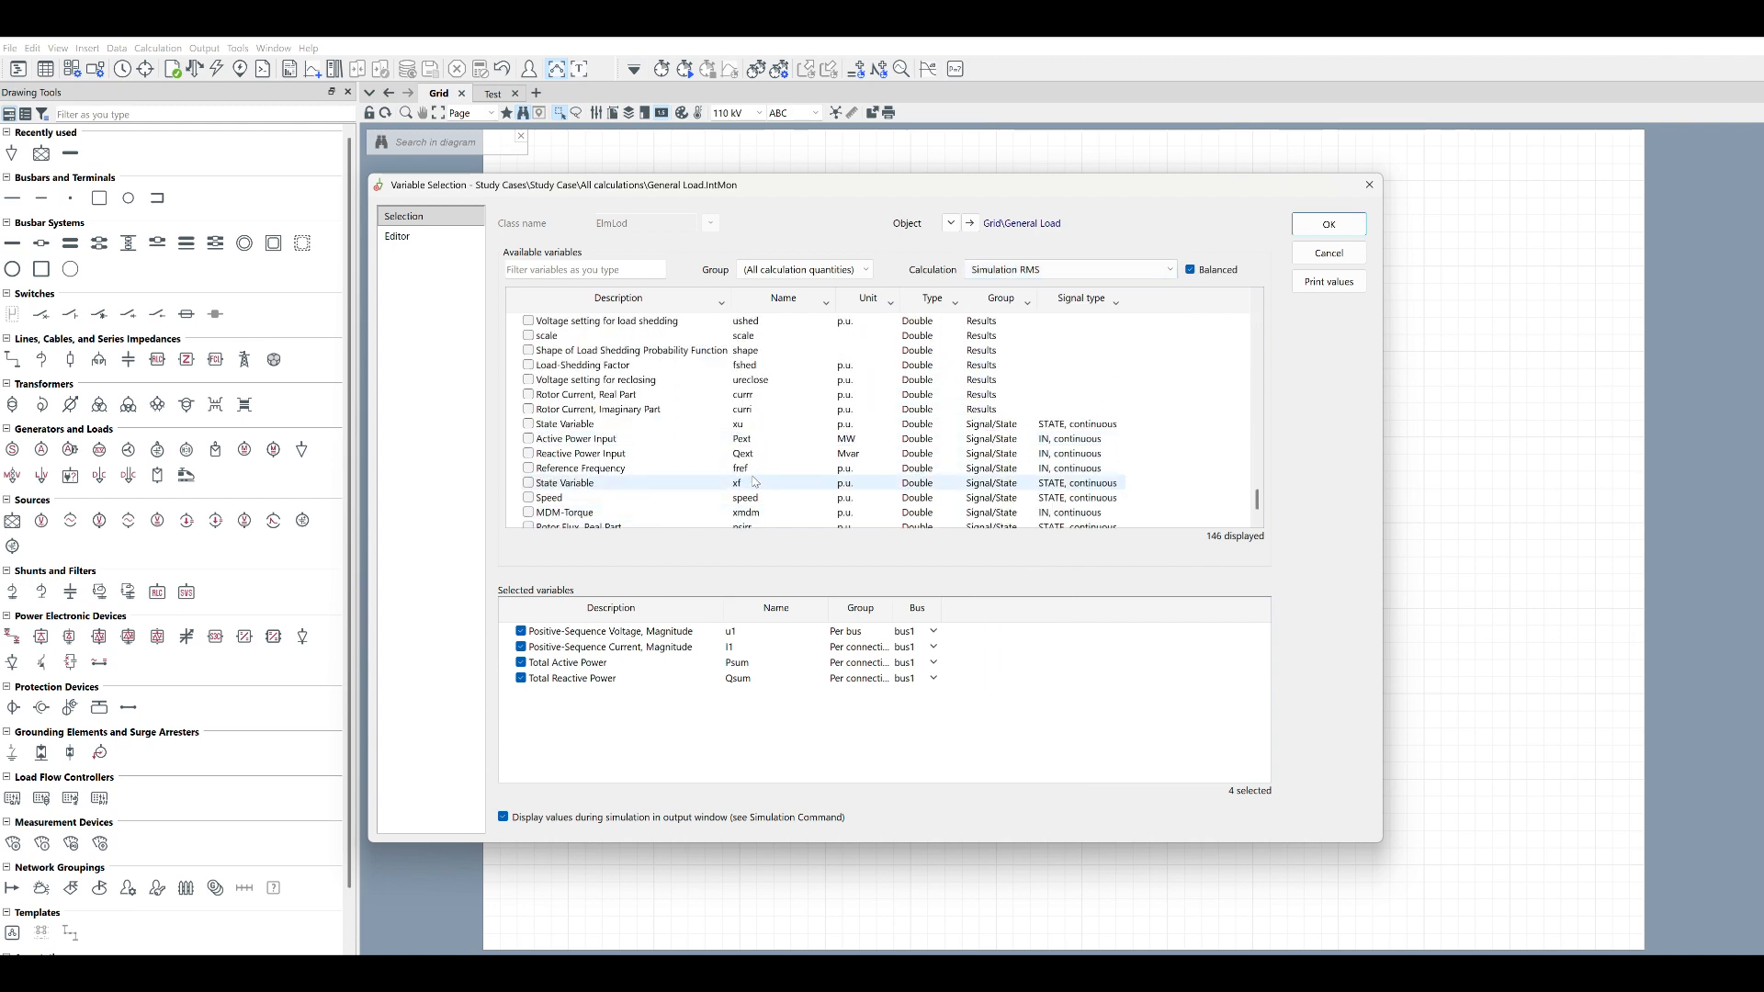
scroll(755, 480, "up", 5)
scroll(758, 471, "up", 8)
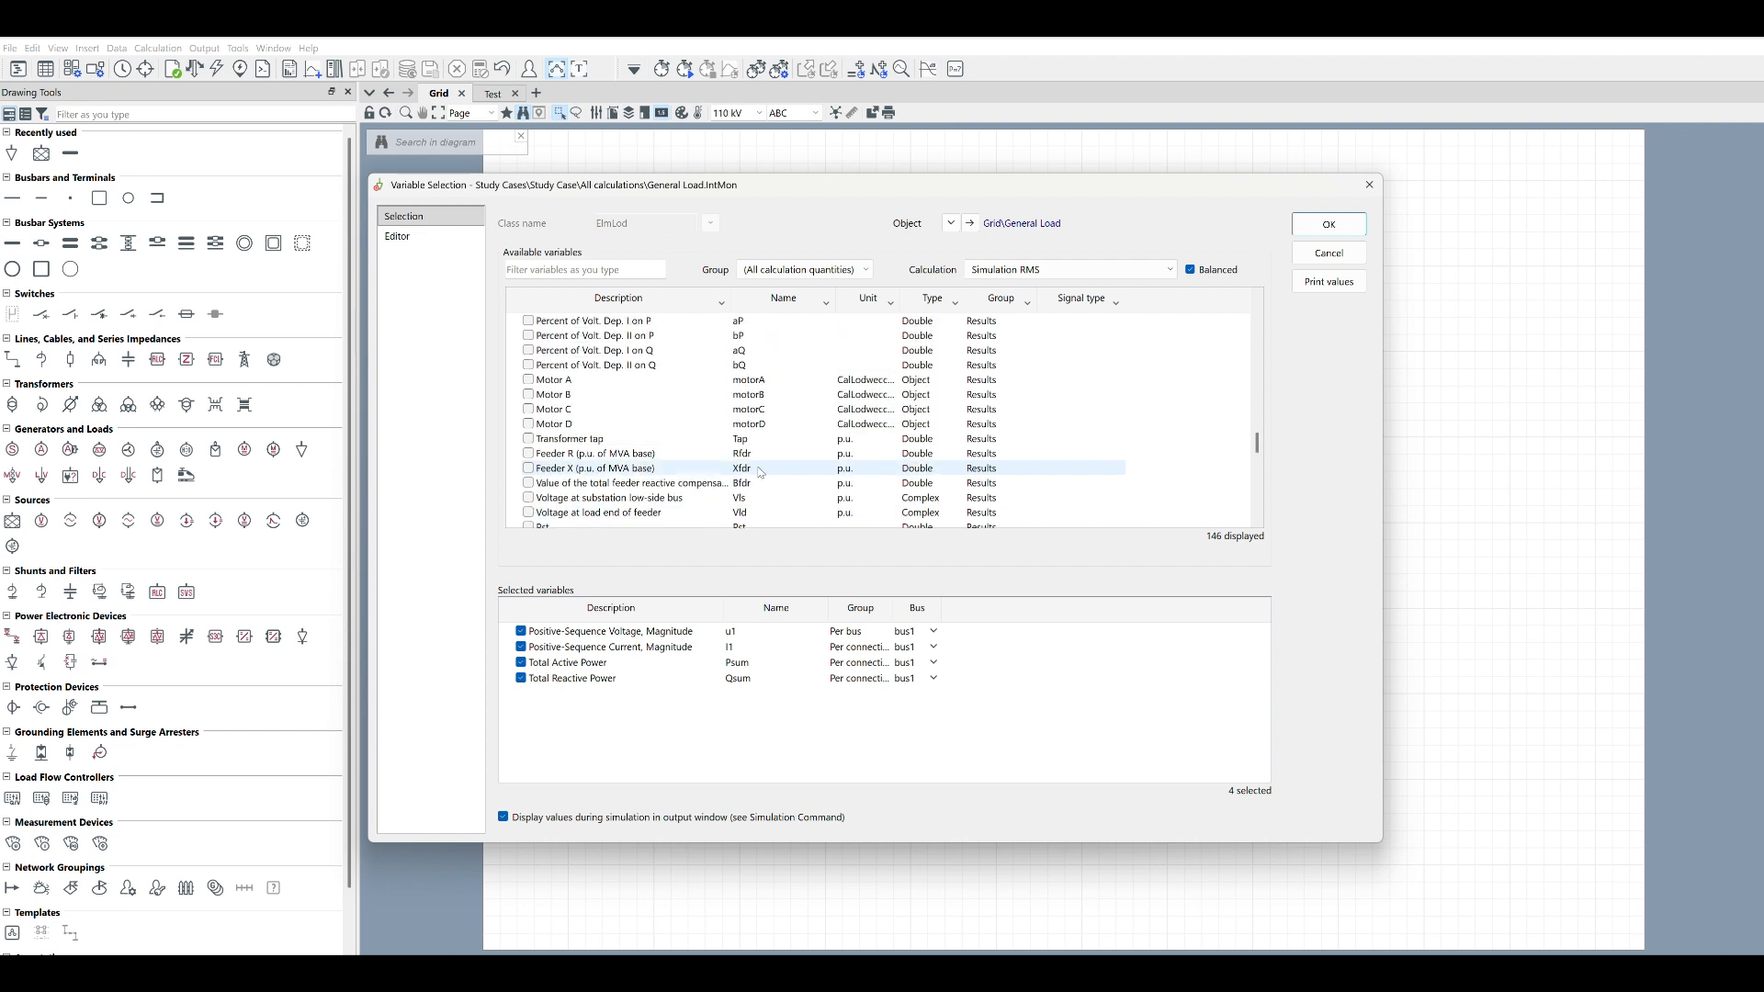
scroll(762, 450, "up", 6)
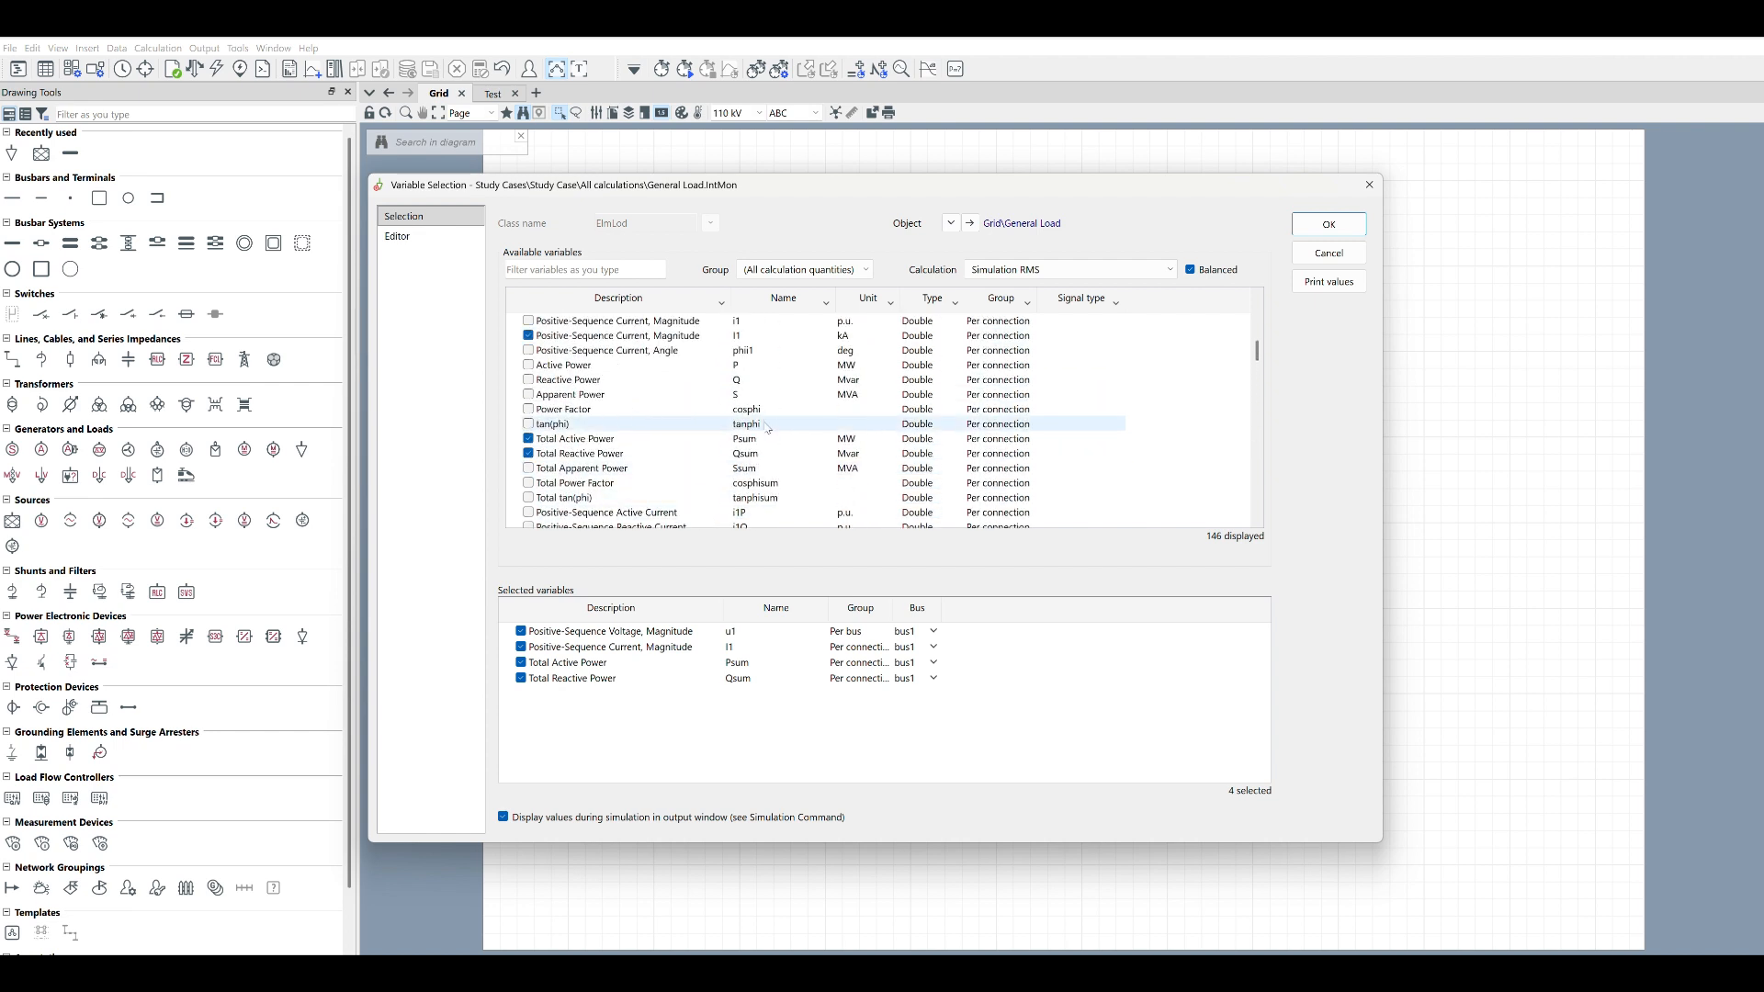
scroll(768, 432, "up", 8)
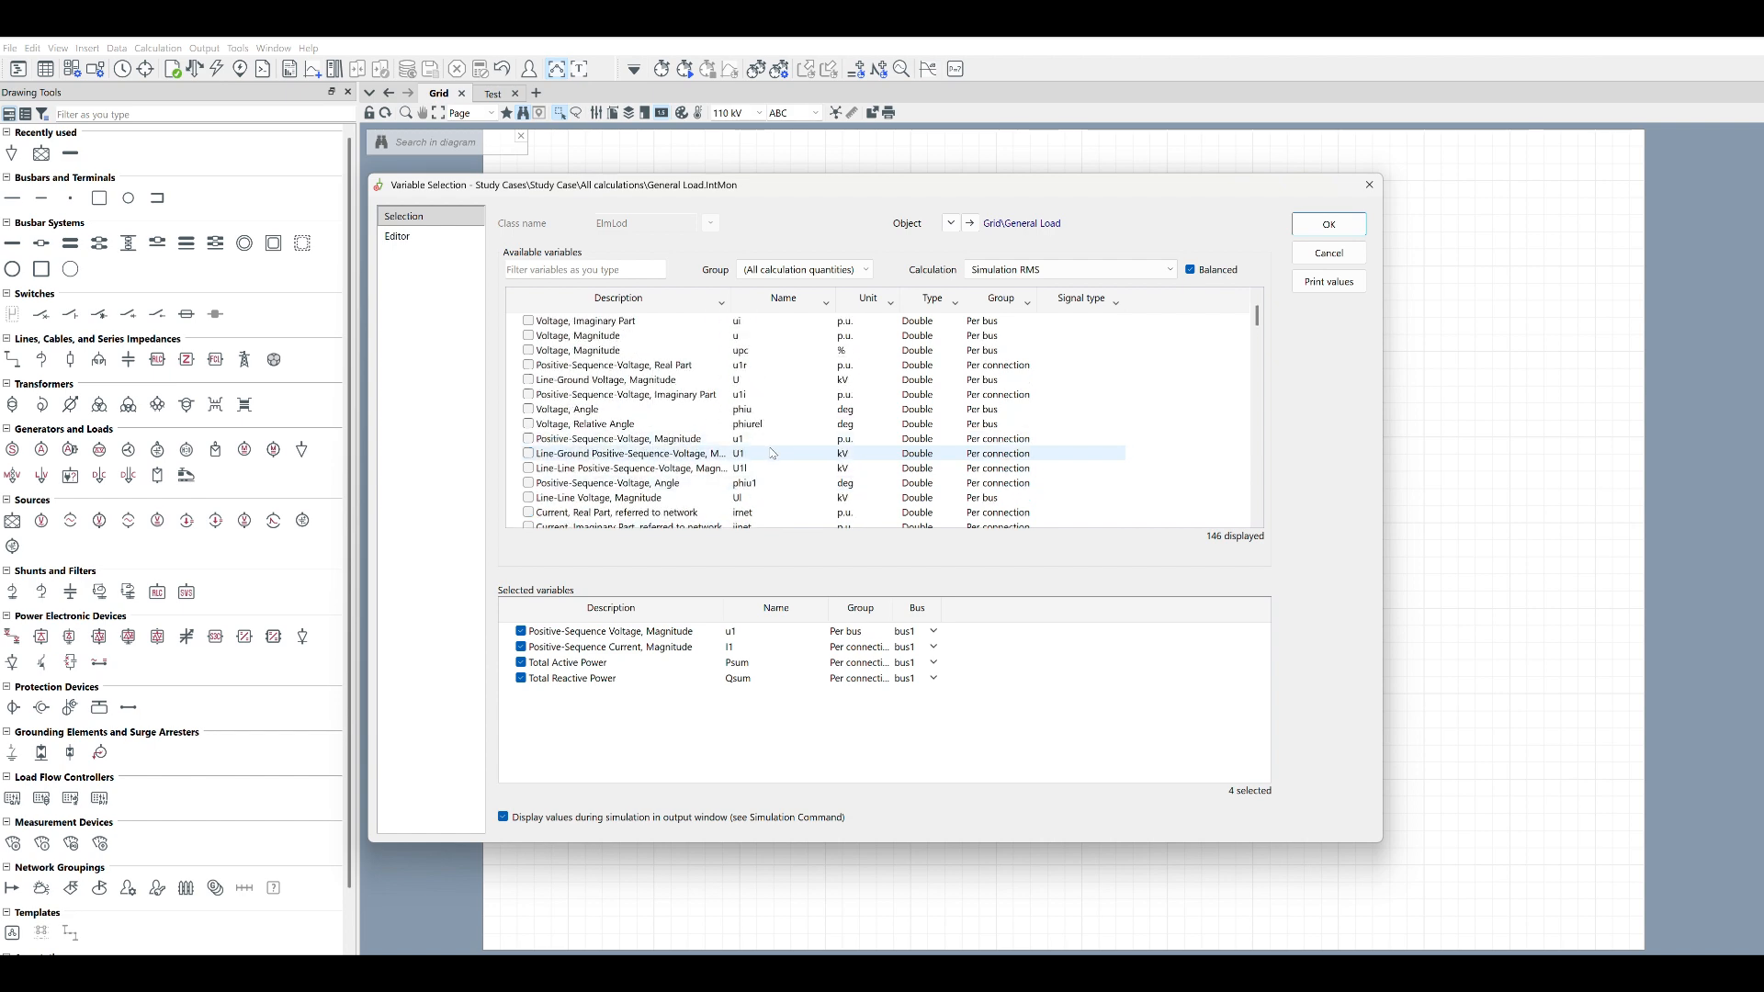
scroll(772, 453, "up", 3)
left_click(1329, 253)
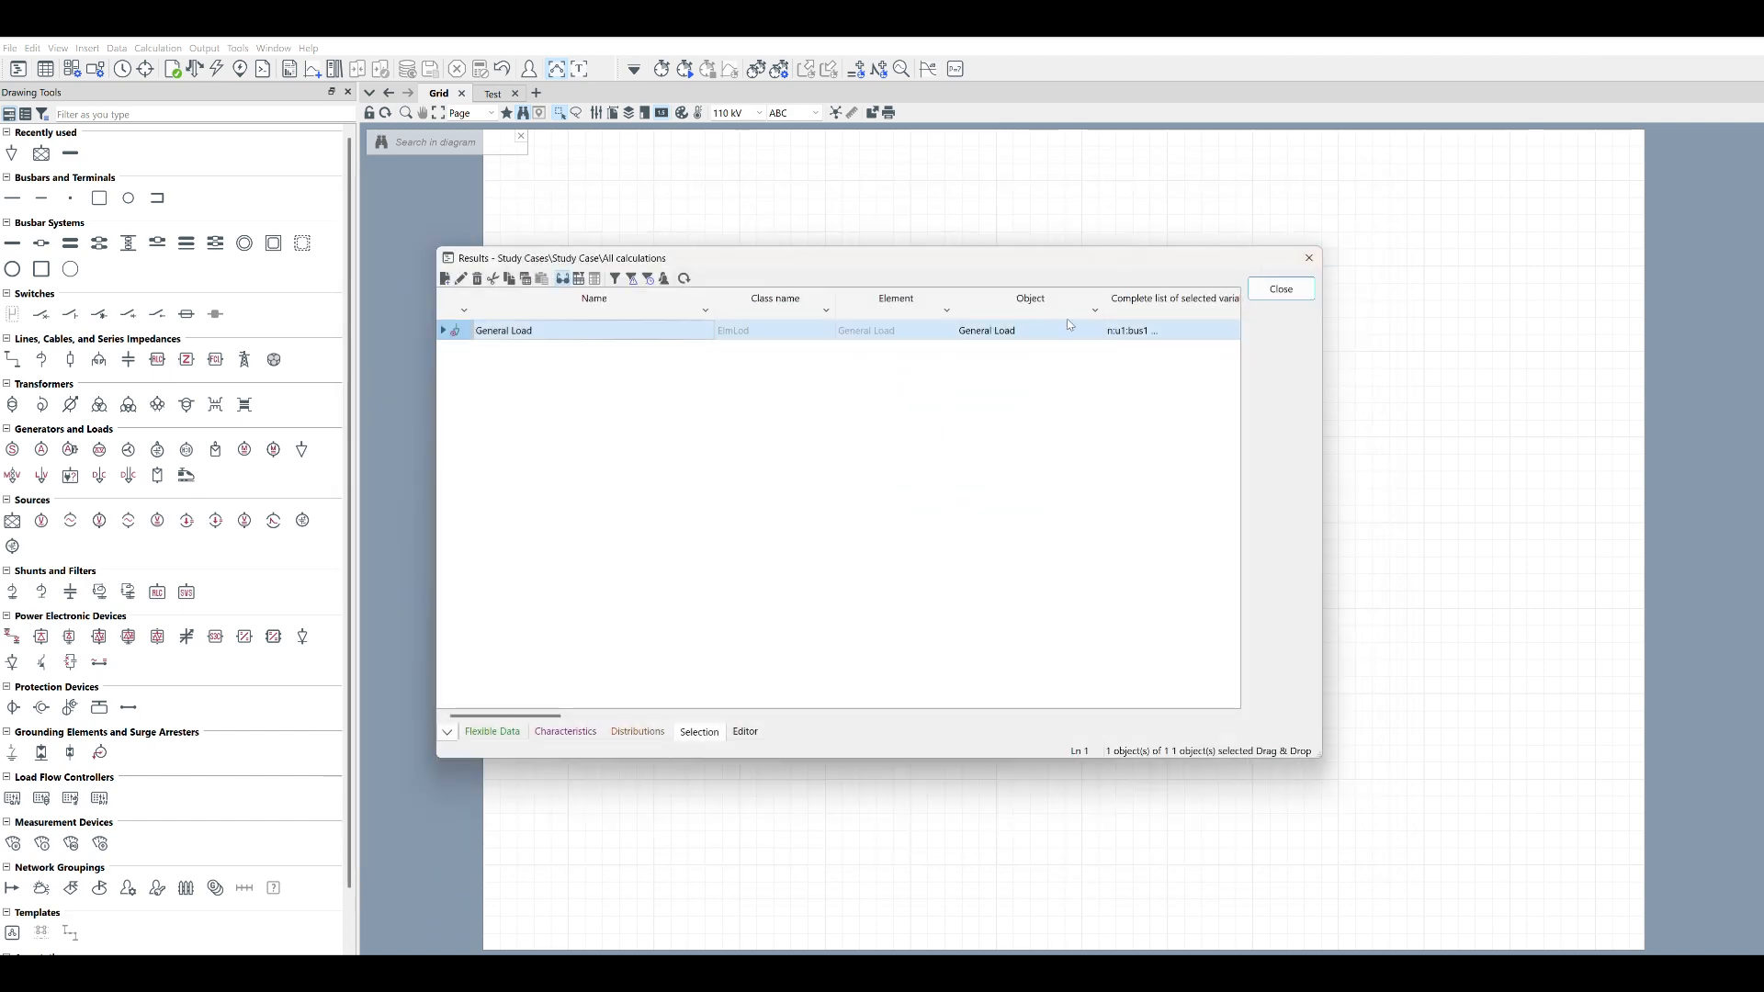
left_click(1295, 300)
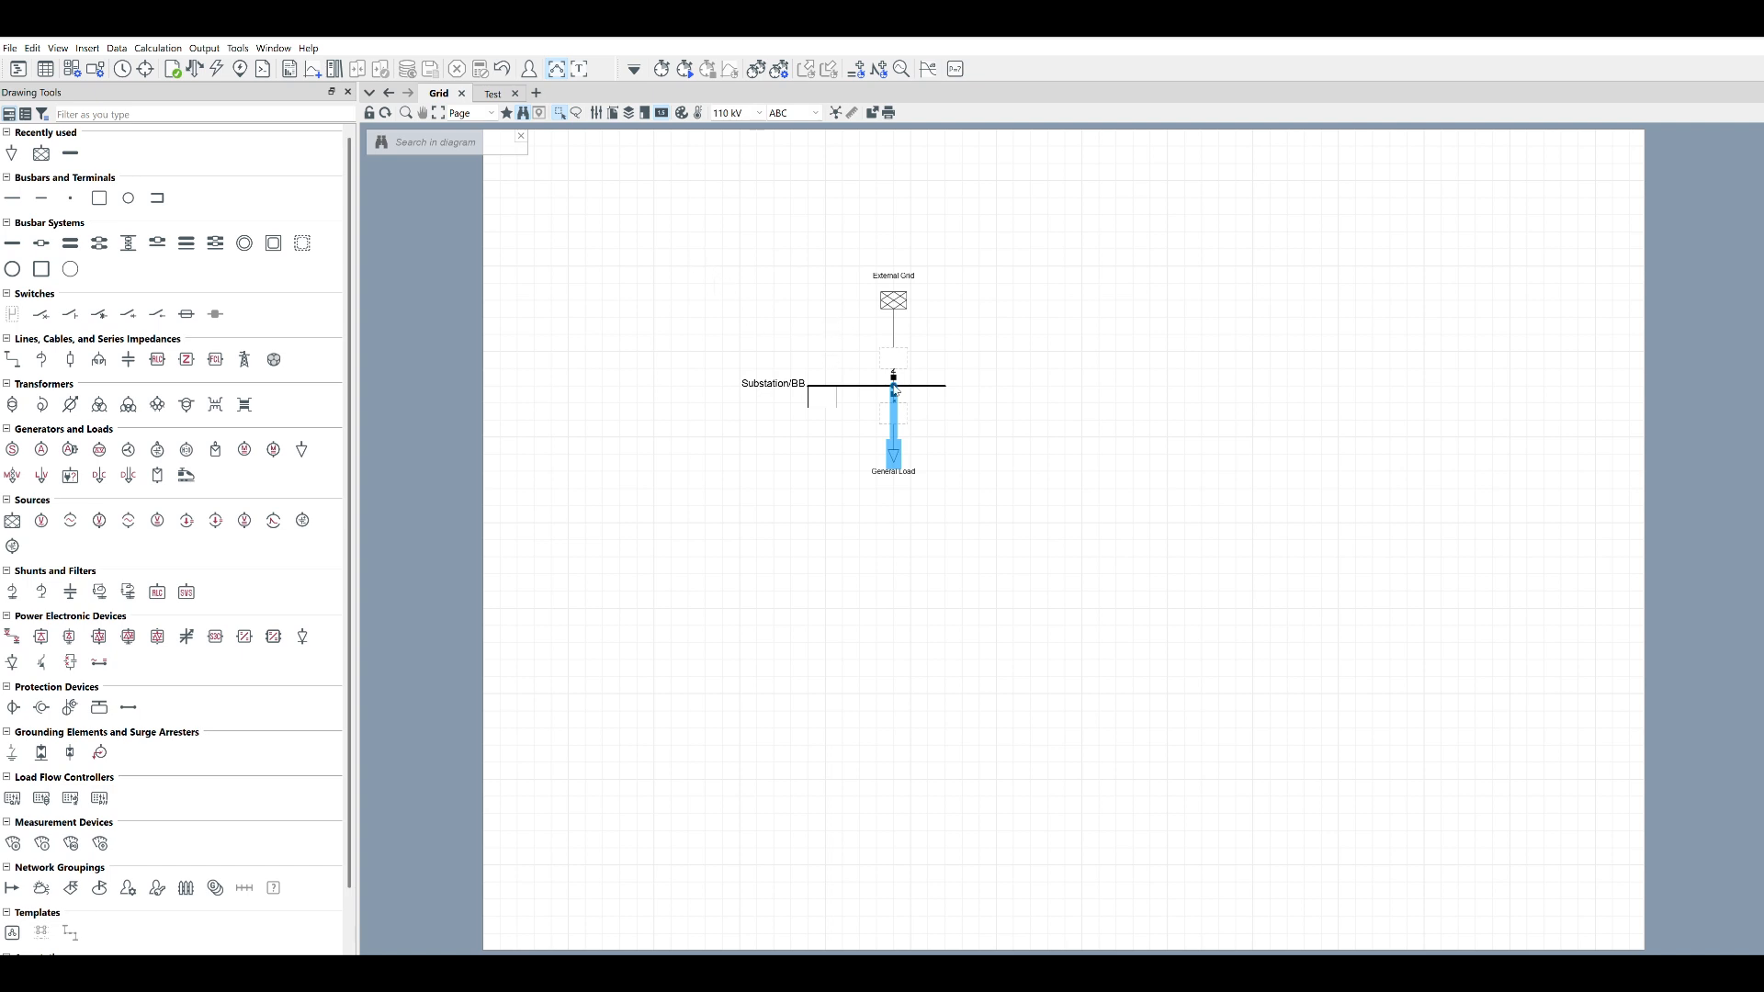
Reopen the General Load's result variables and inspect the Signals and states group for the Pext and Qext inputs
right_click(897, 450)
left_click(996, 665)
left_click(1110, 656)
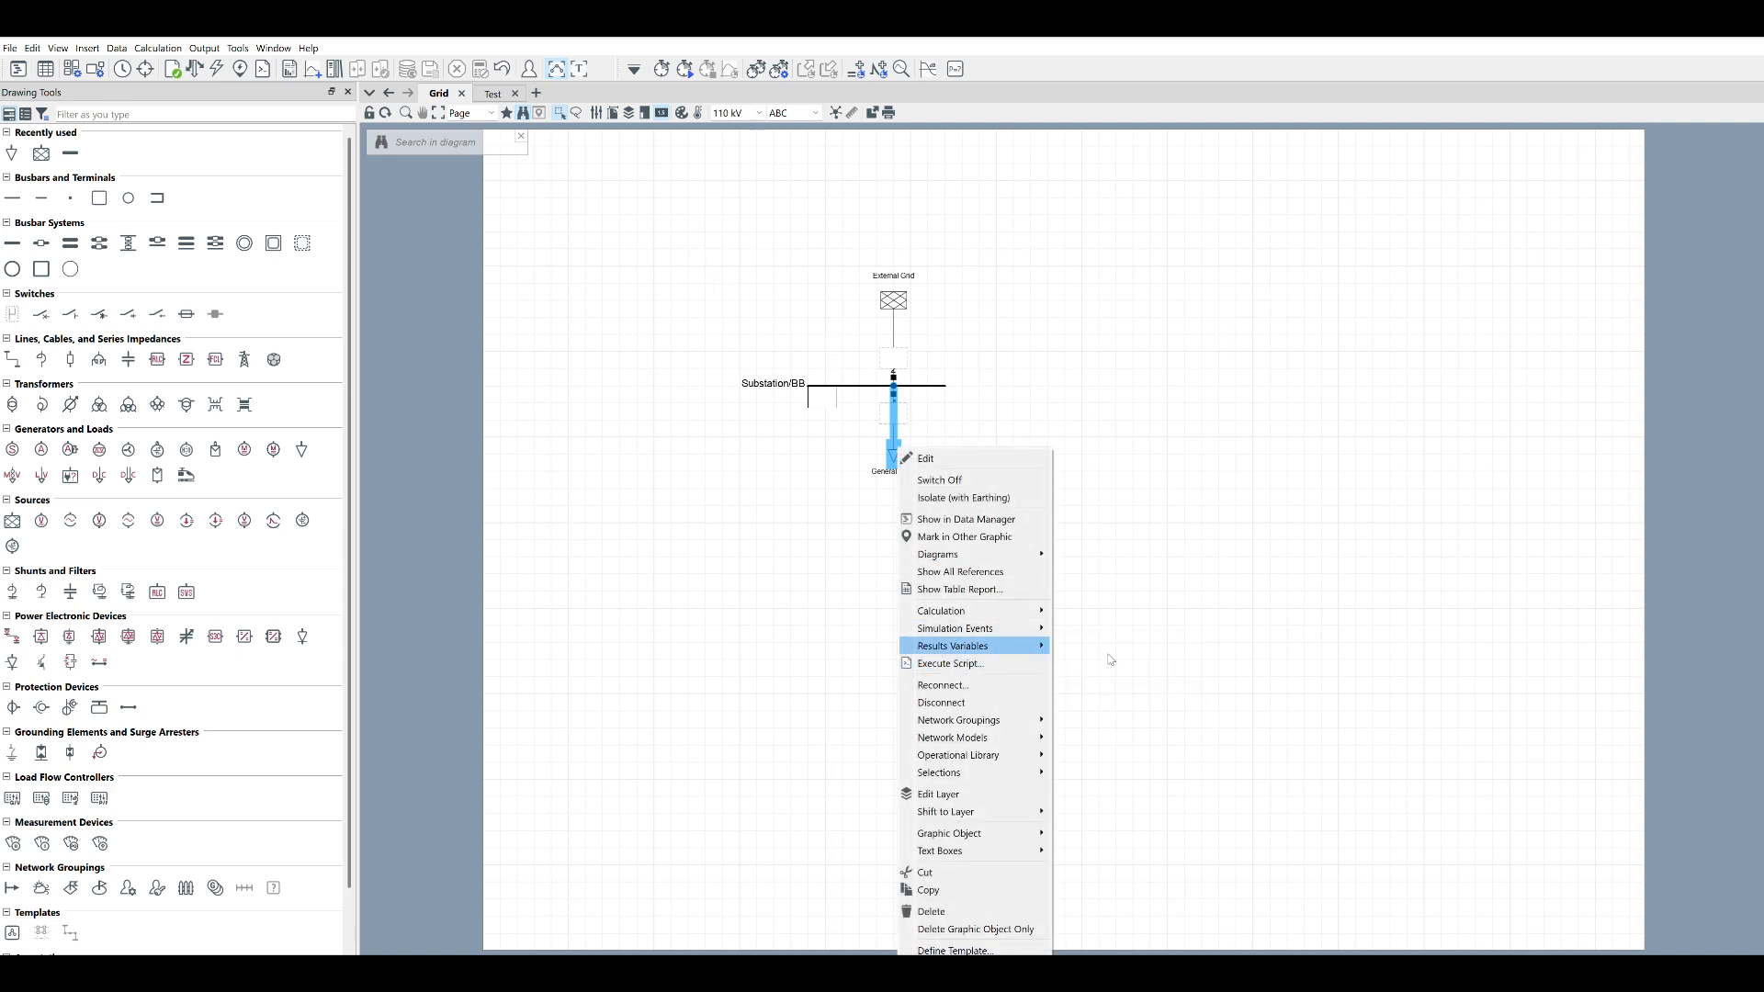
double_click(462, 333)
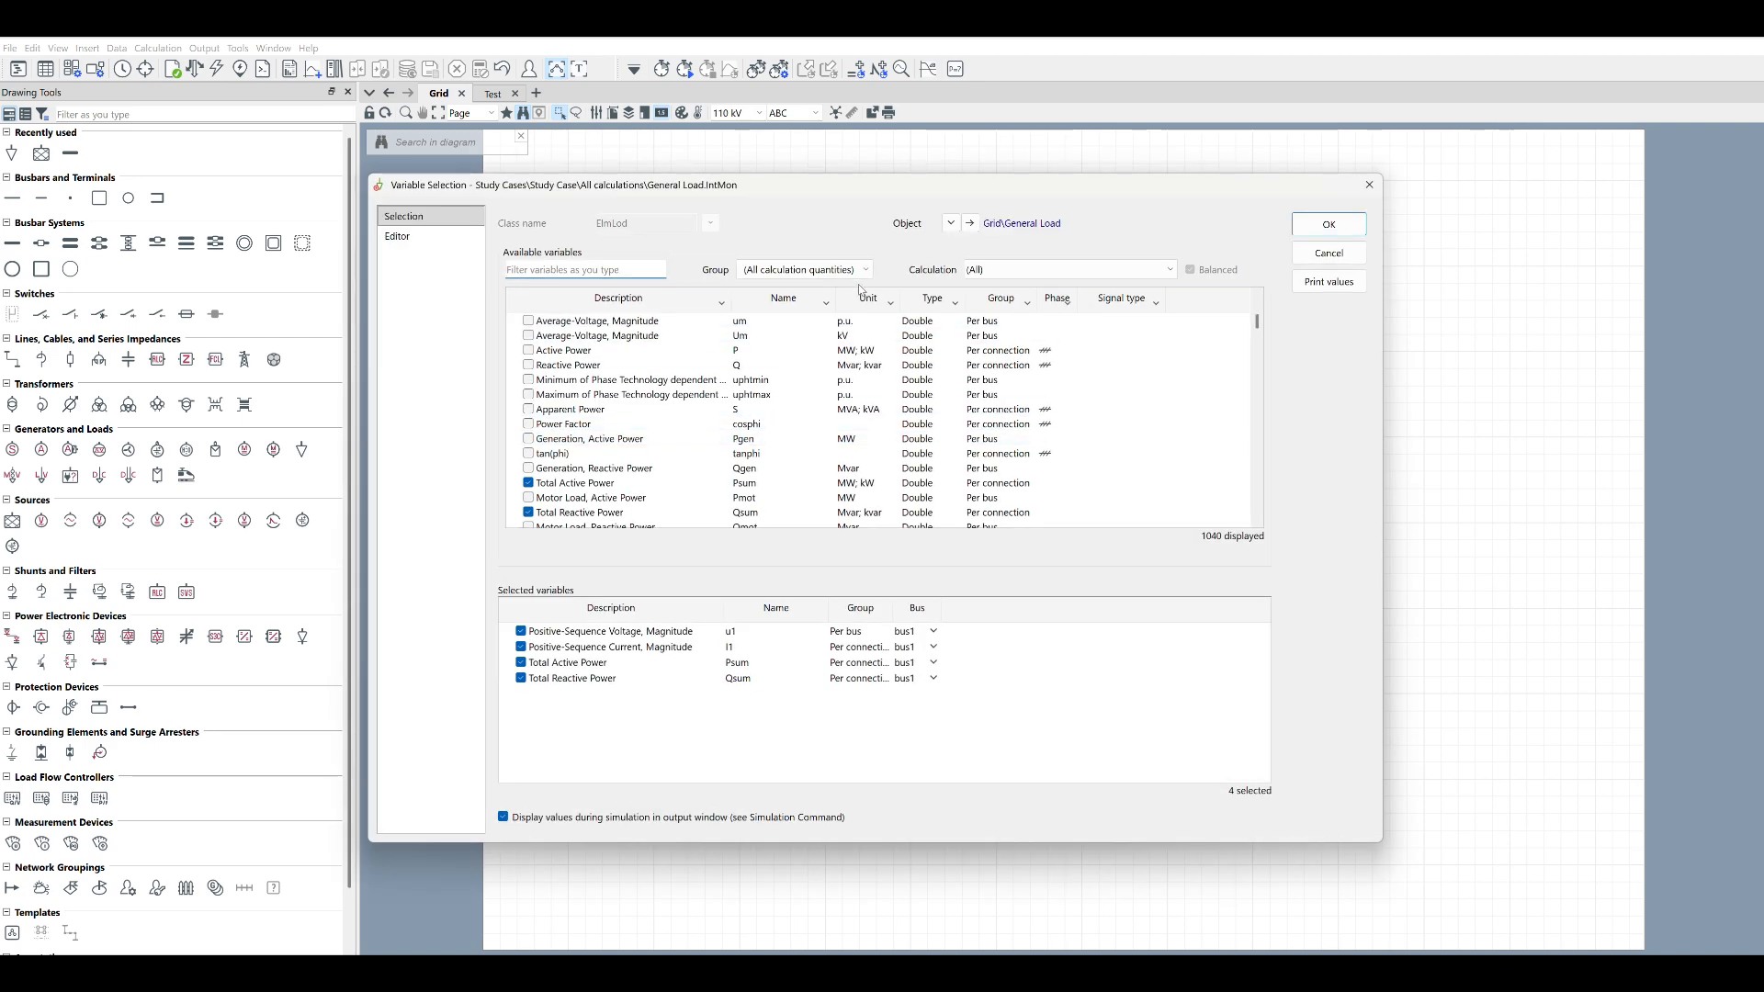
left_click(804, 269)
left_click(788, 369)
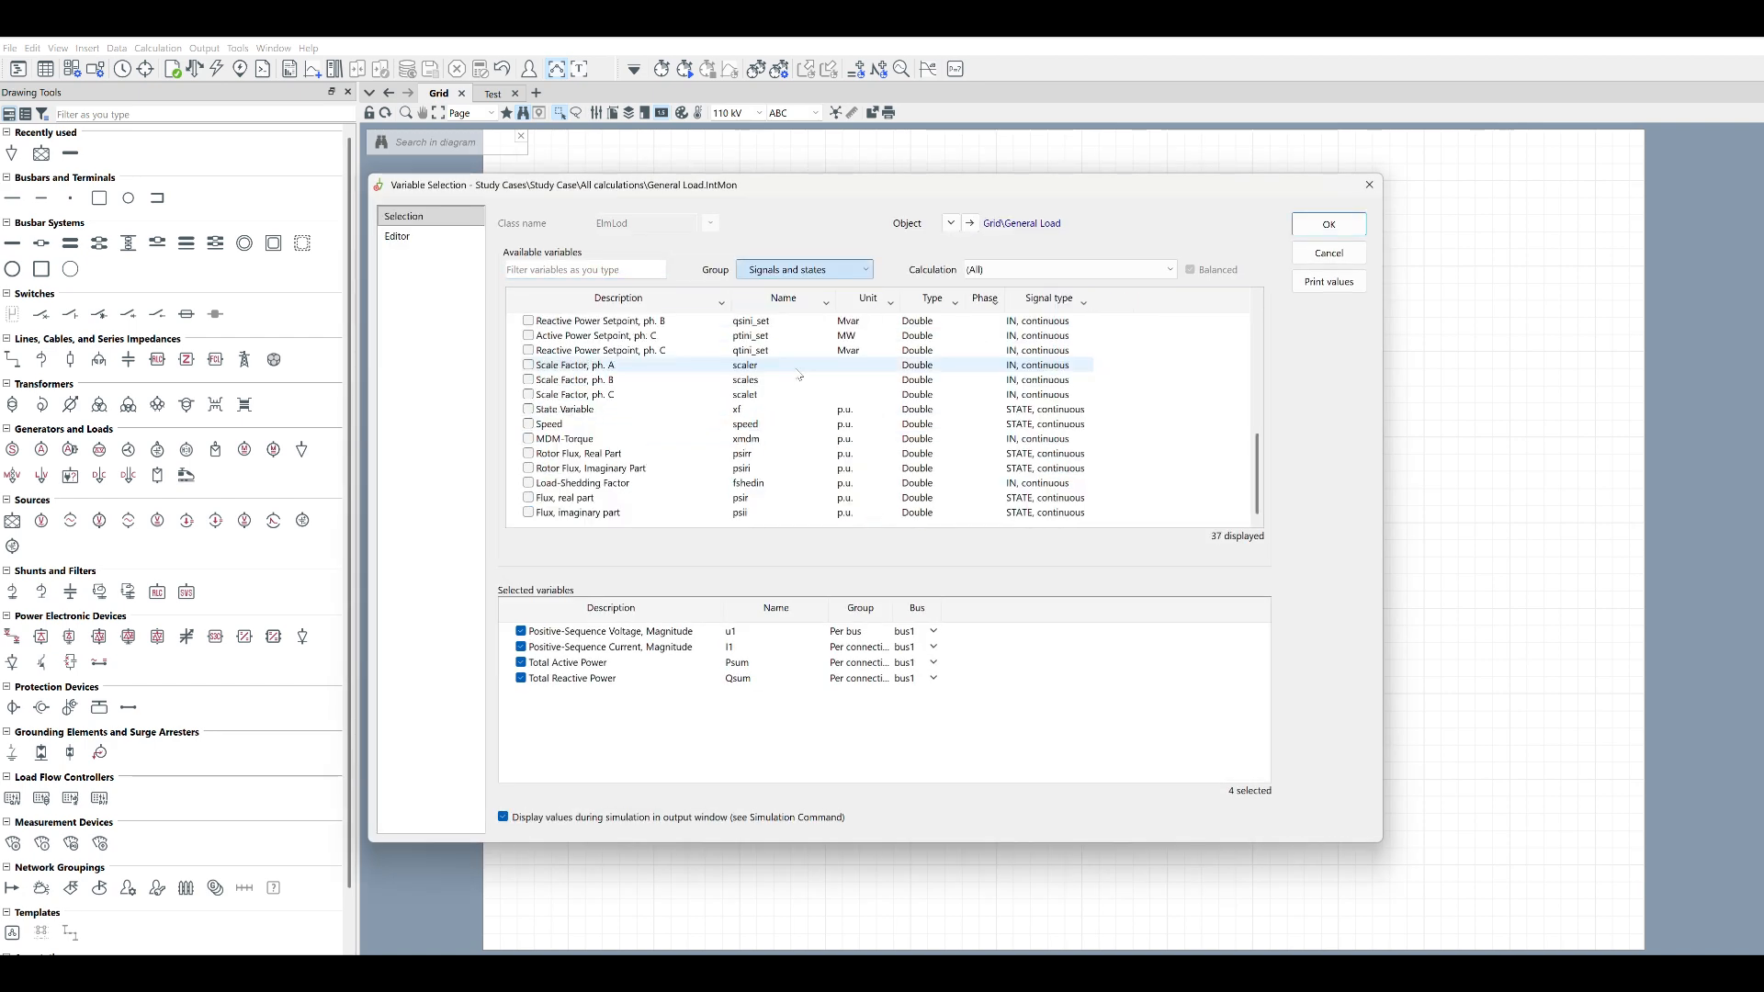
scroll(785, 460, "up", 6)
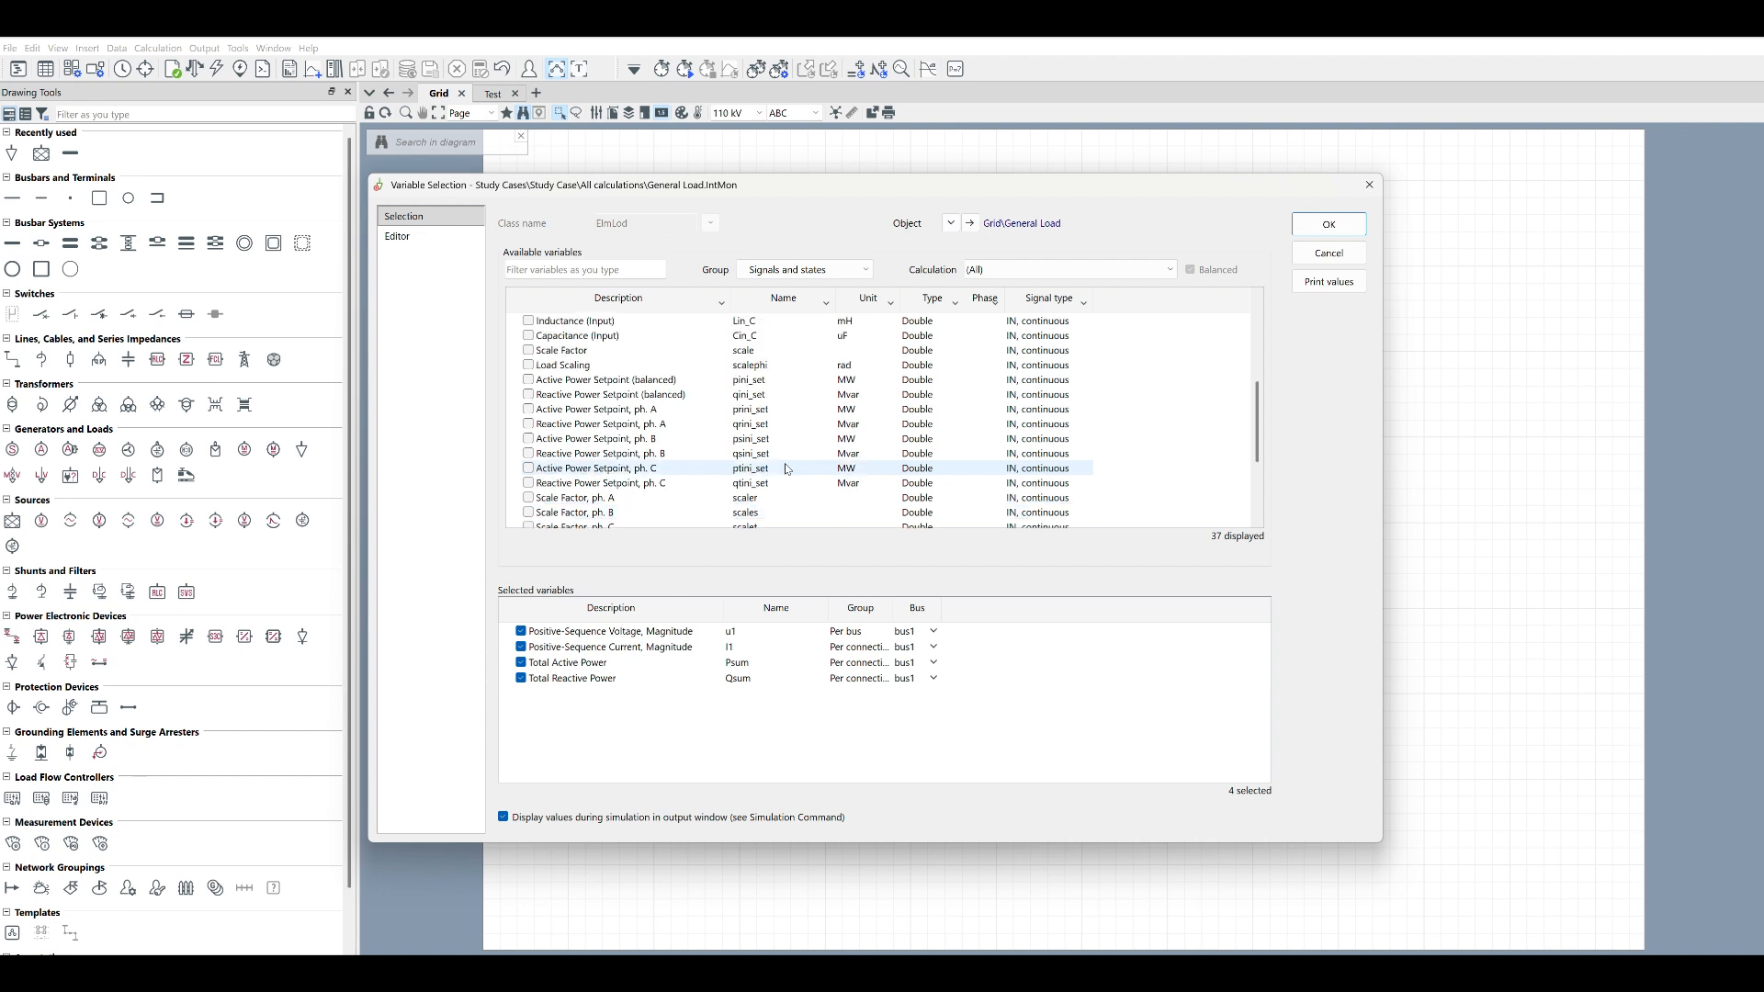
scroll(774, 444, "up", 1)
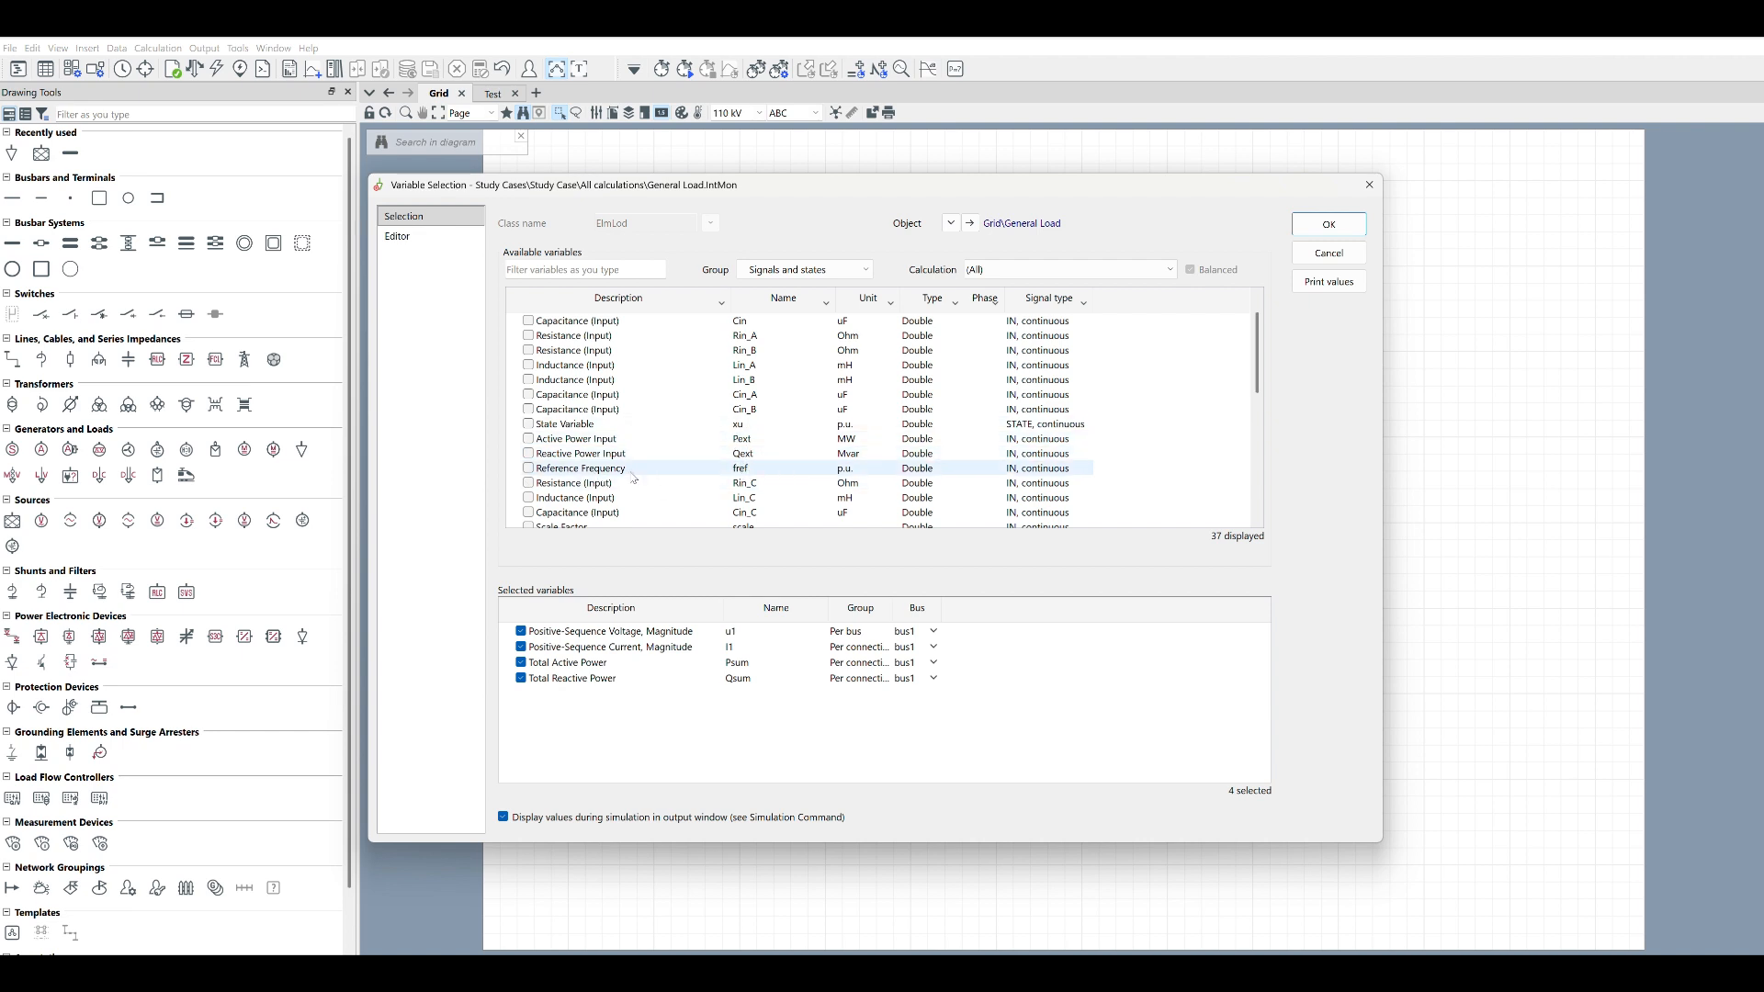
left_click(1323, 252)
Accept the General Load's variable selection with its default result variables and close the results list
double_click(466, 334)
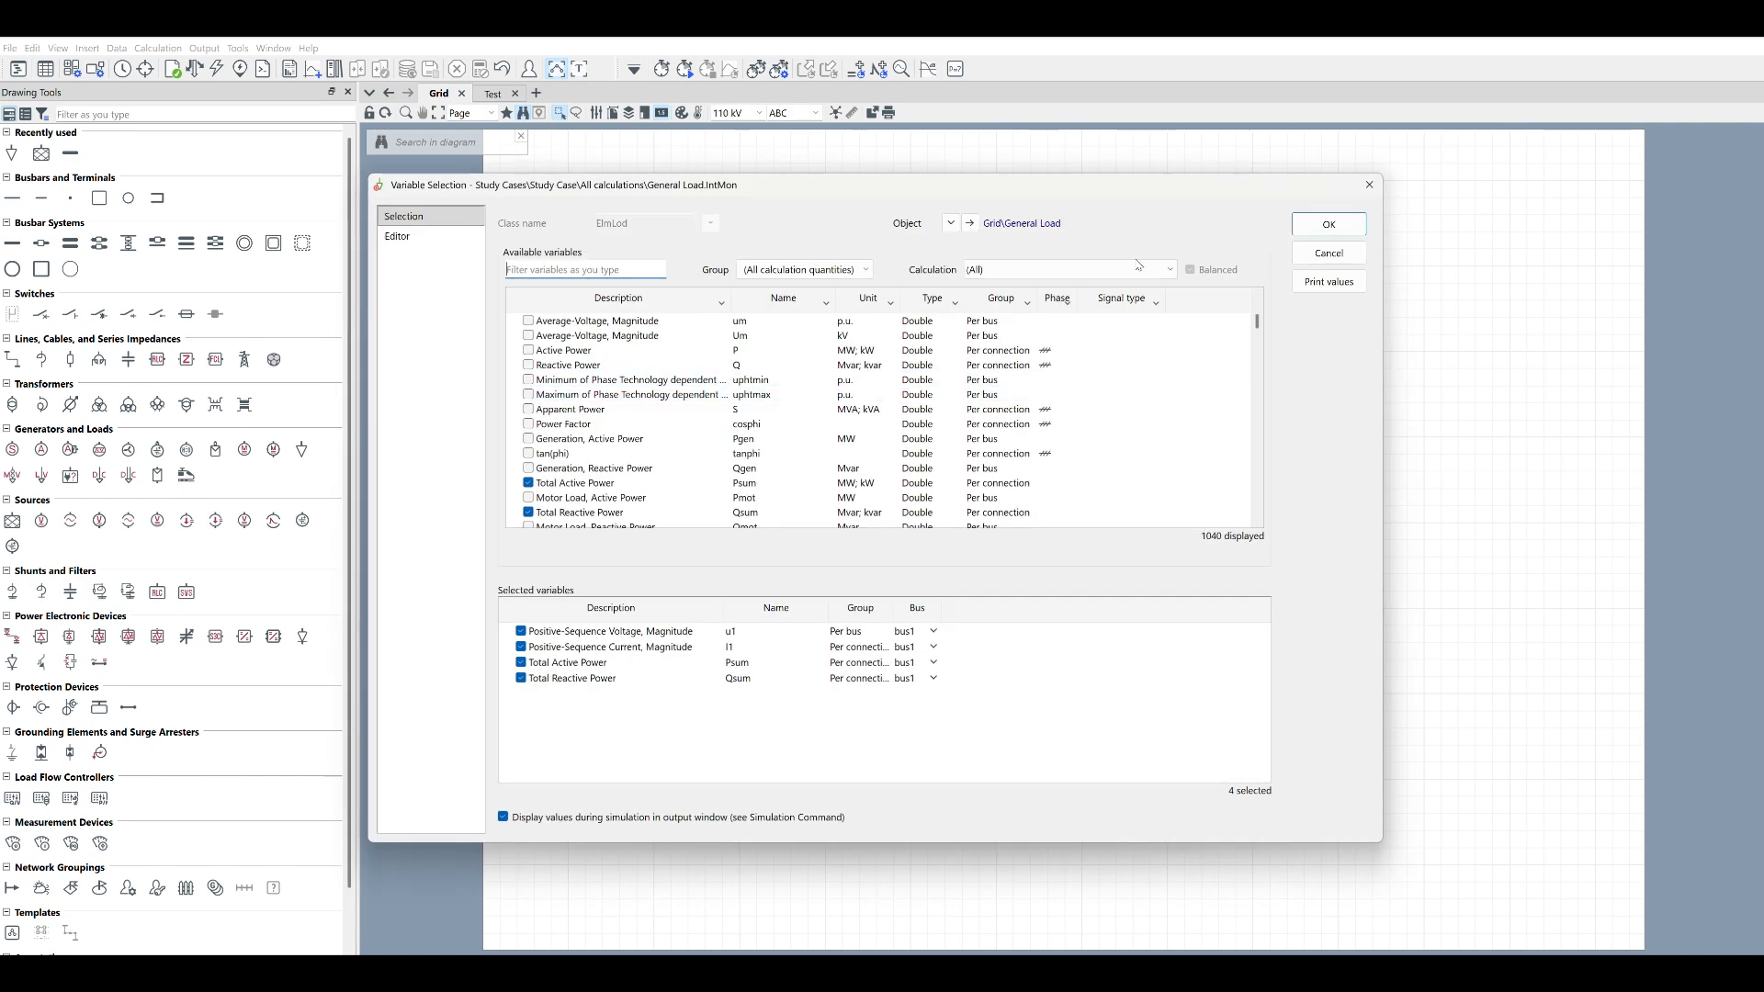
left_click(1328, 226)
left_click(1280, 289)
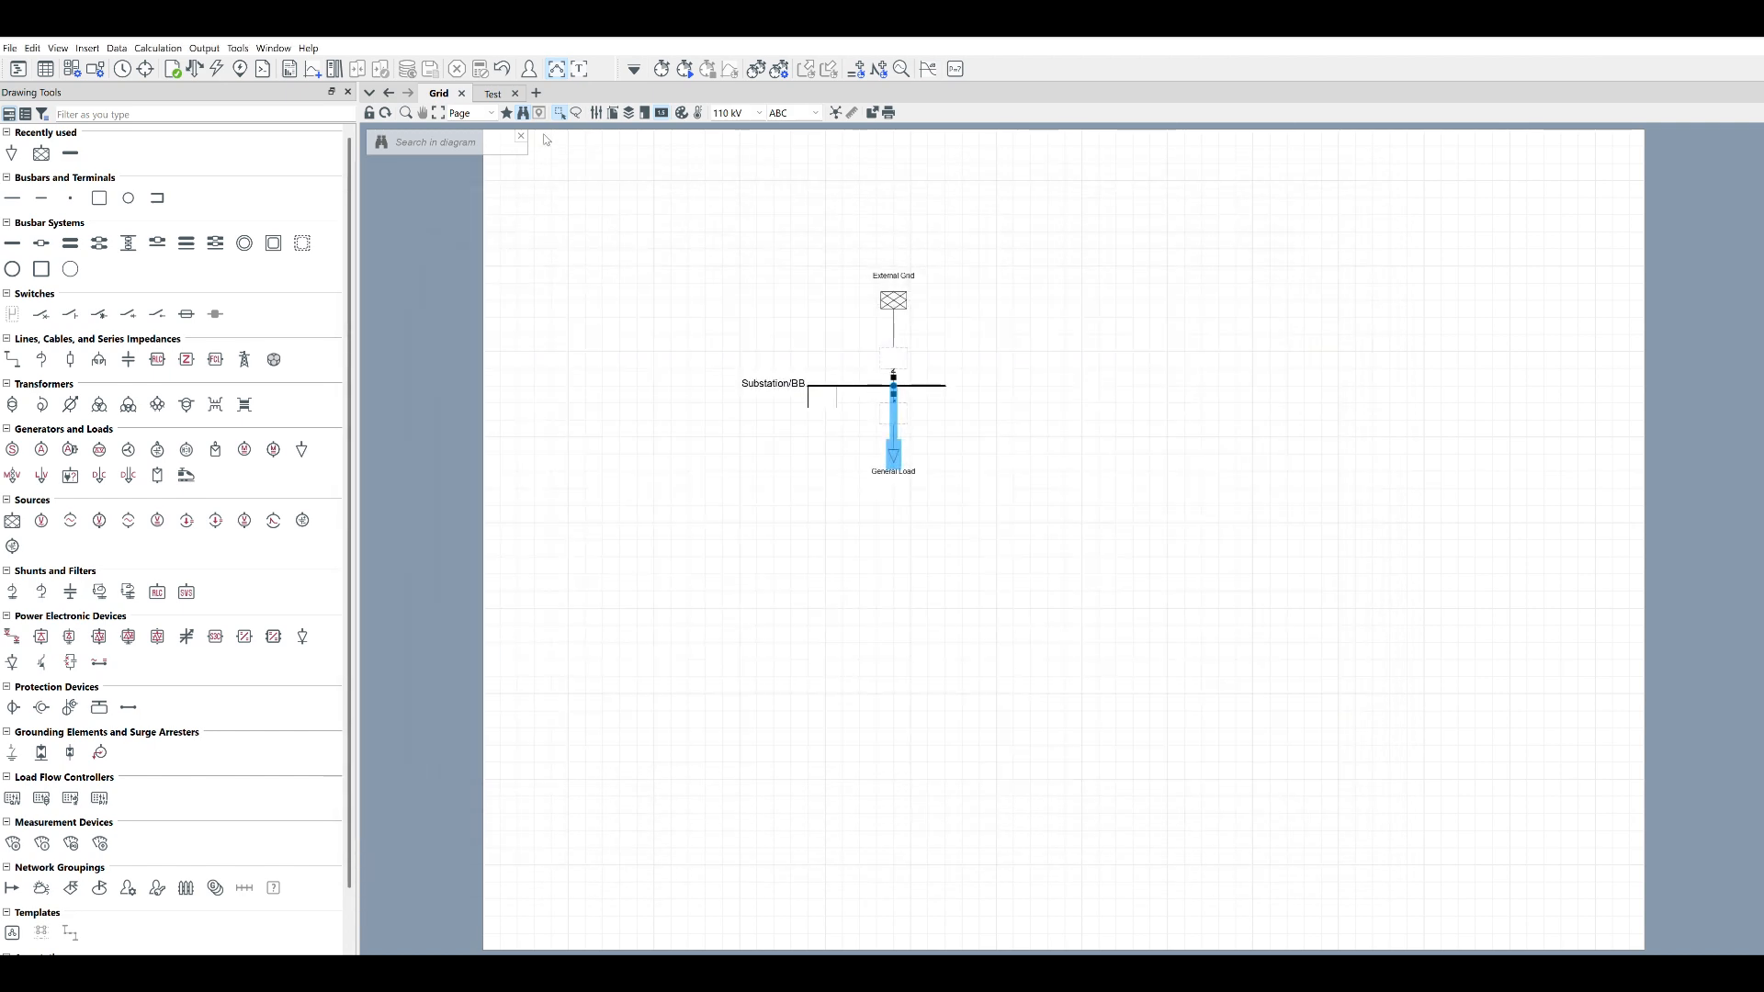
Create a new Composite Model object in the Grid through the Data Manager
left_click(493, 94)
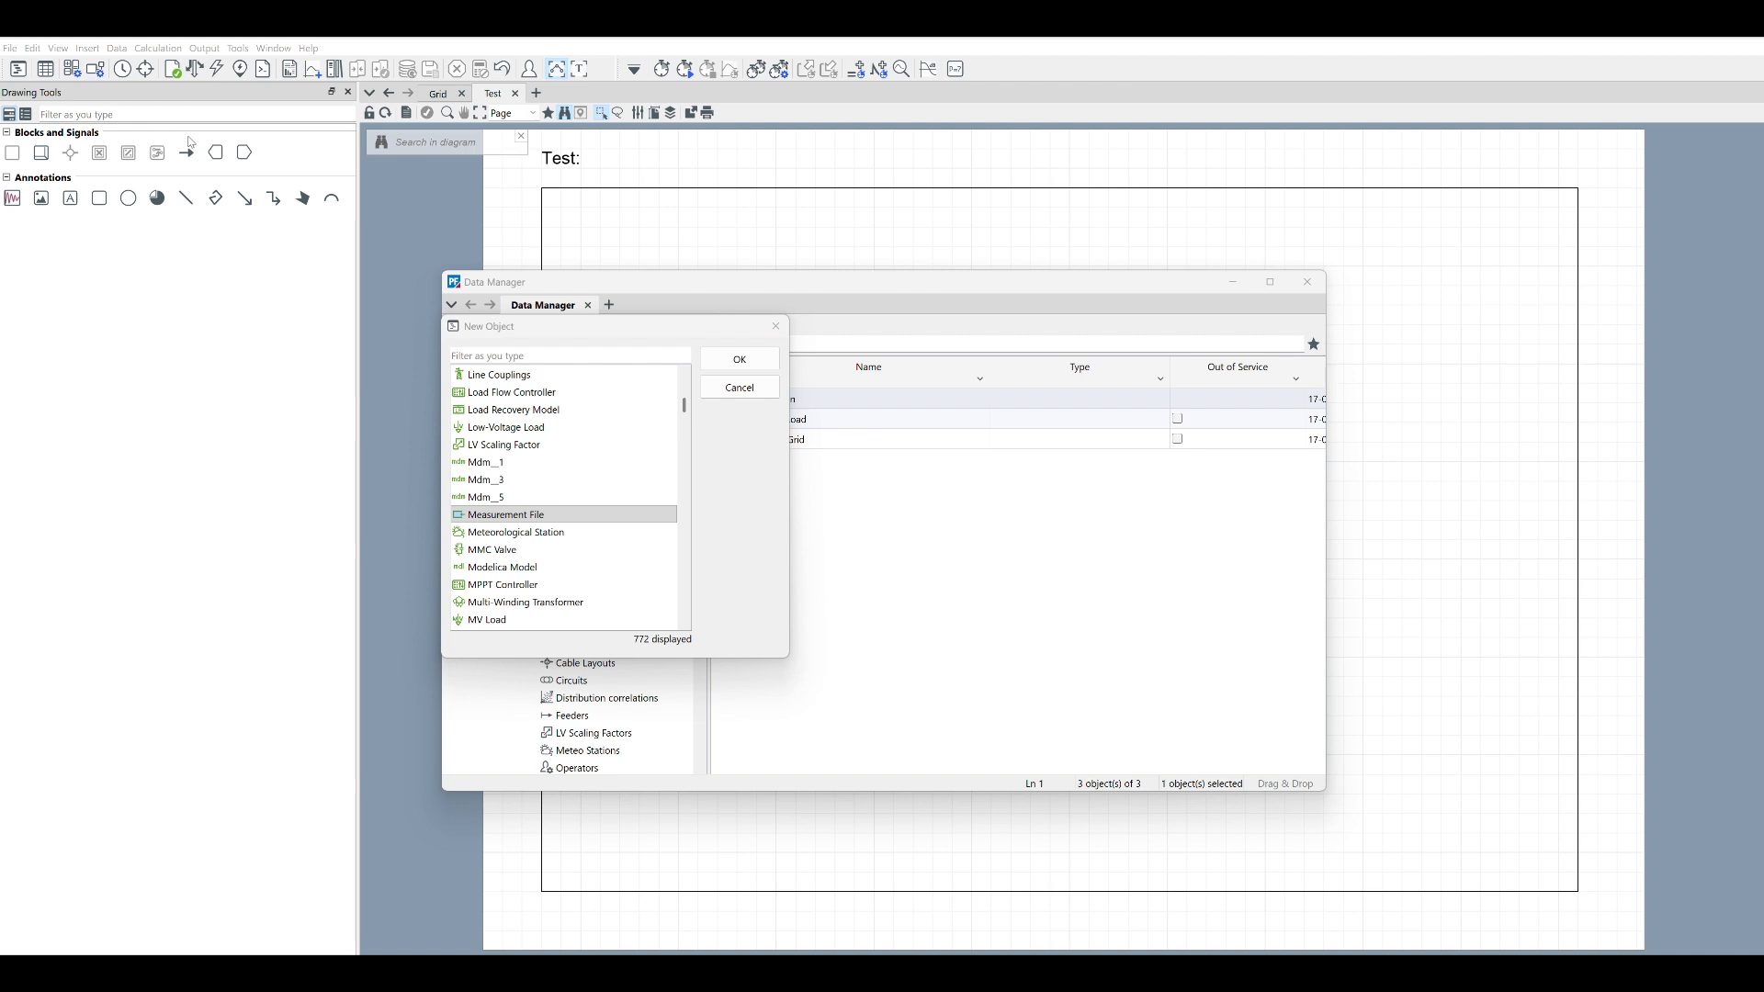
left_click(545, 357)
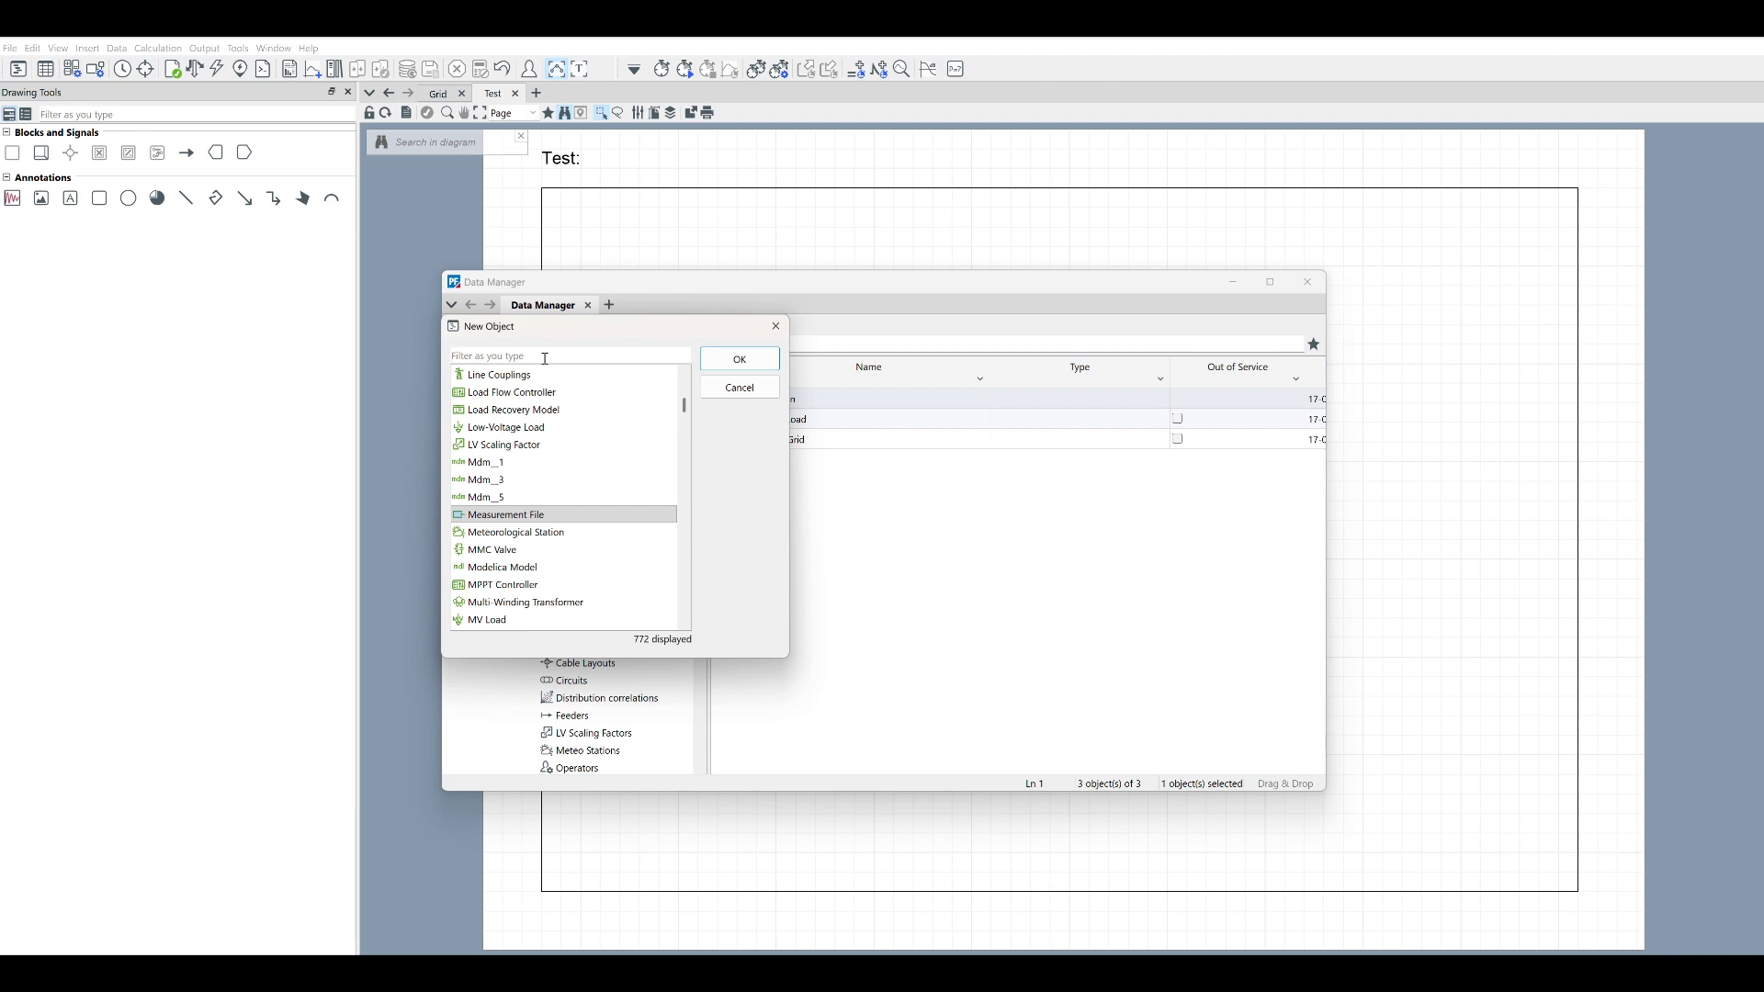
type("compos")
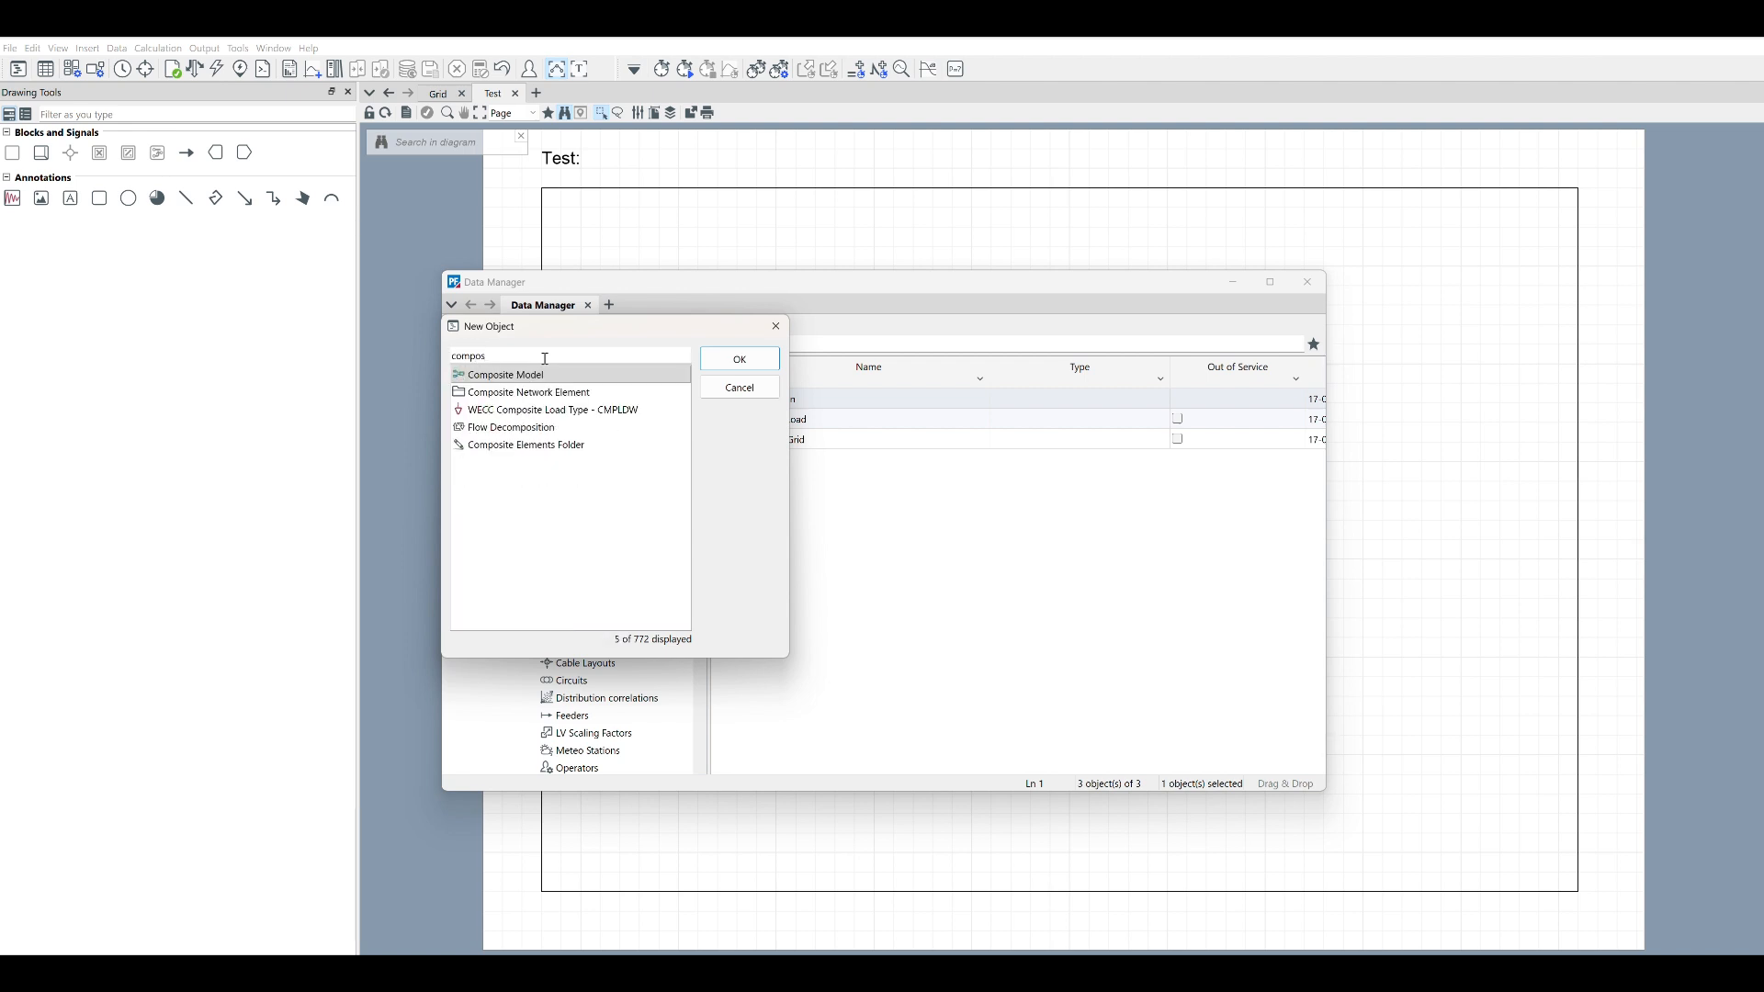
left_click(532, 381)
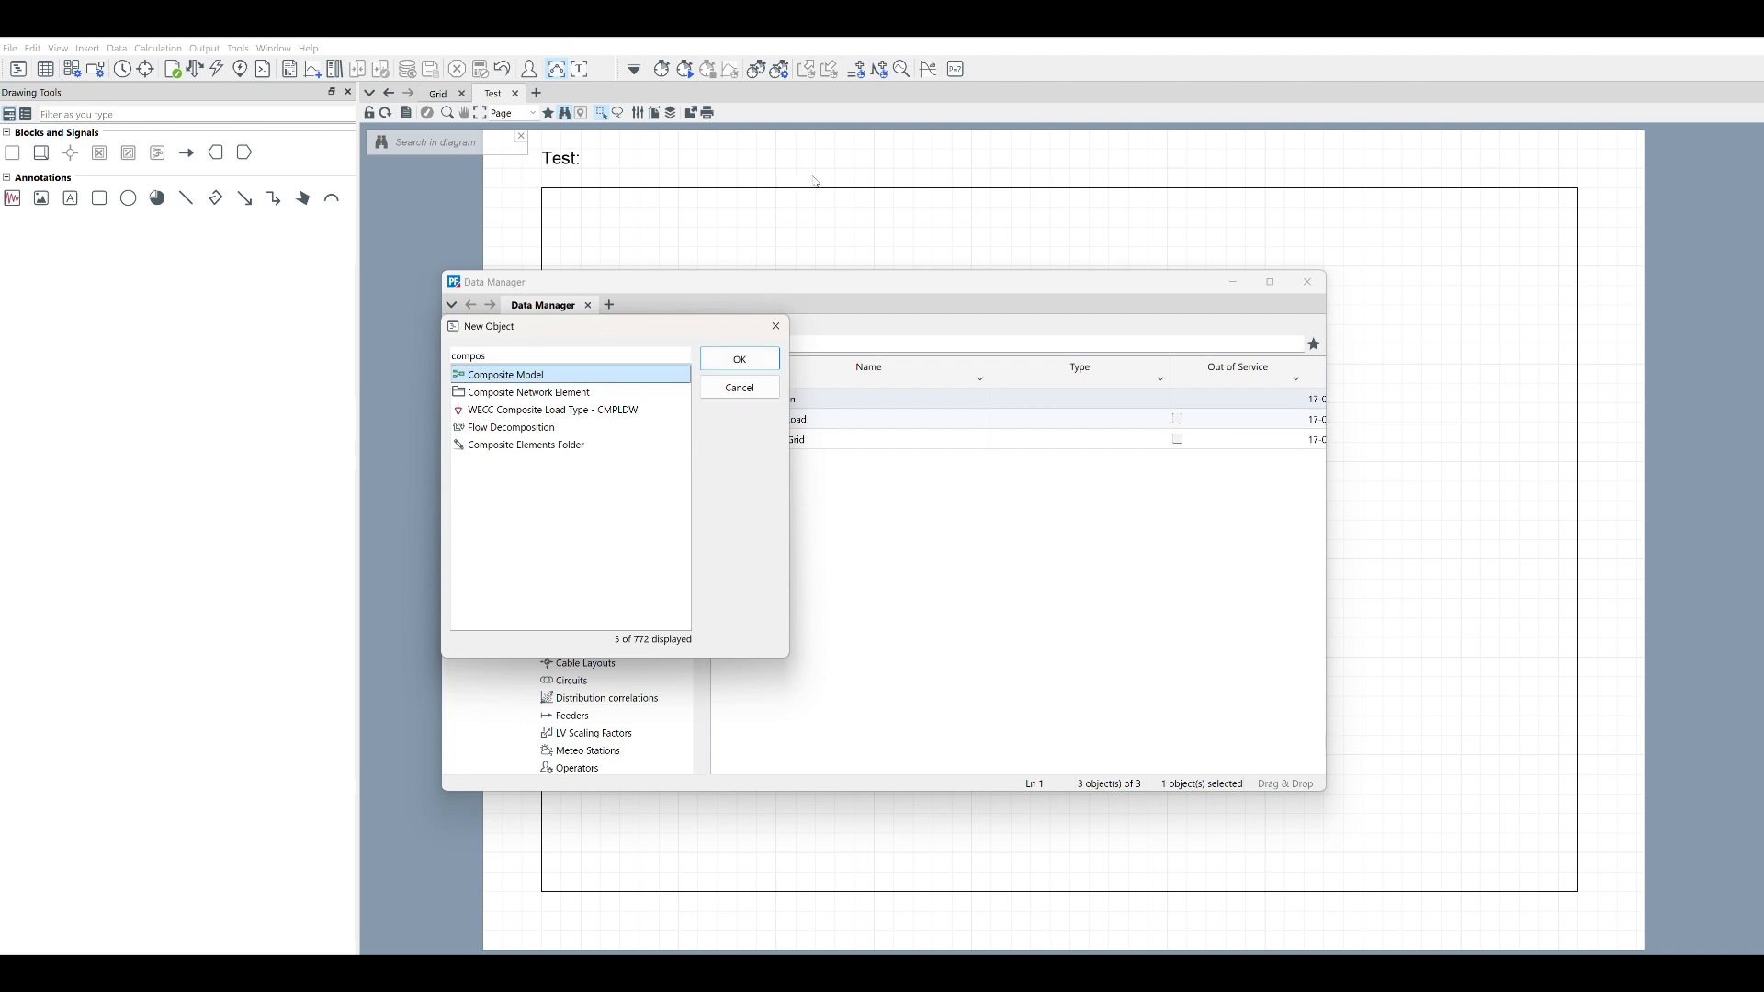
key("Return")
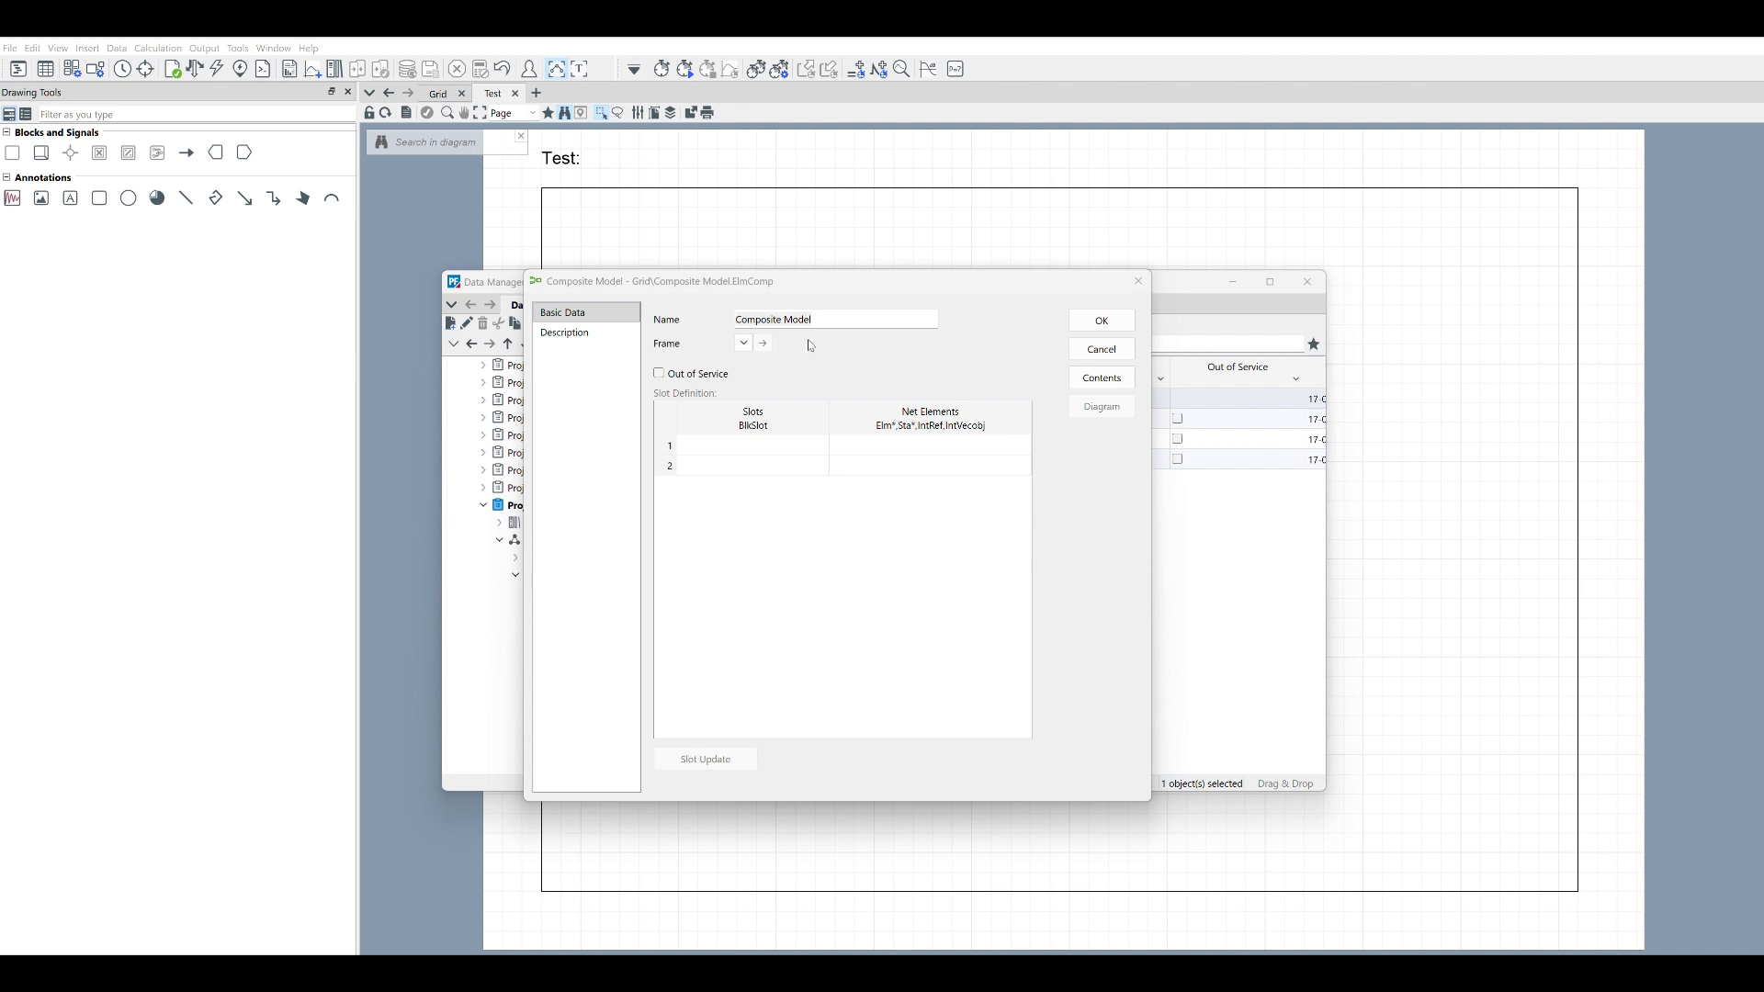
Set the composite model's frame to Test from Dynamic Models and create a Measurement File element for its File slot
left_click_drag(834, 294, 813, 295)
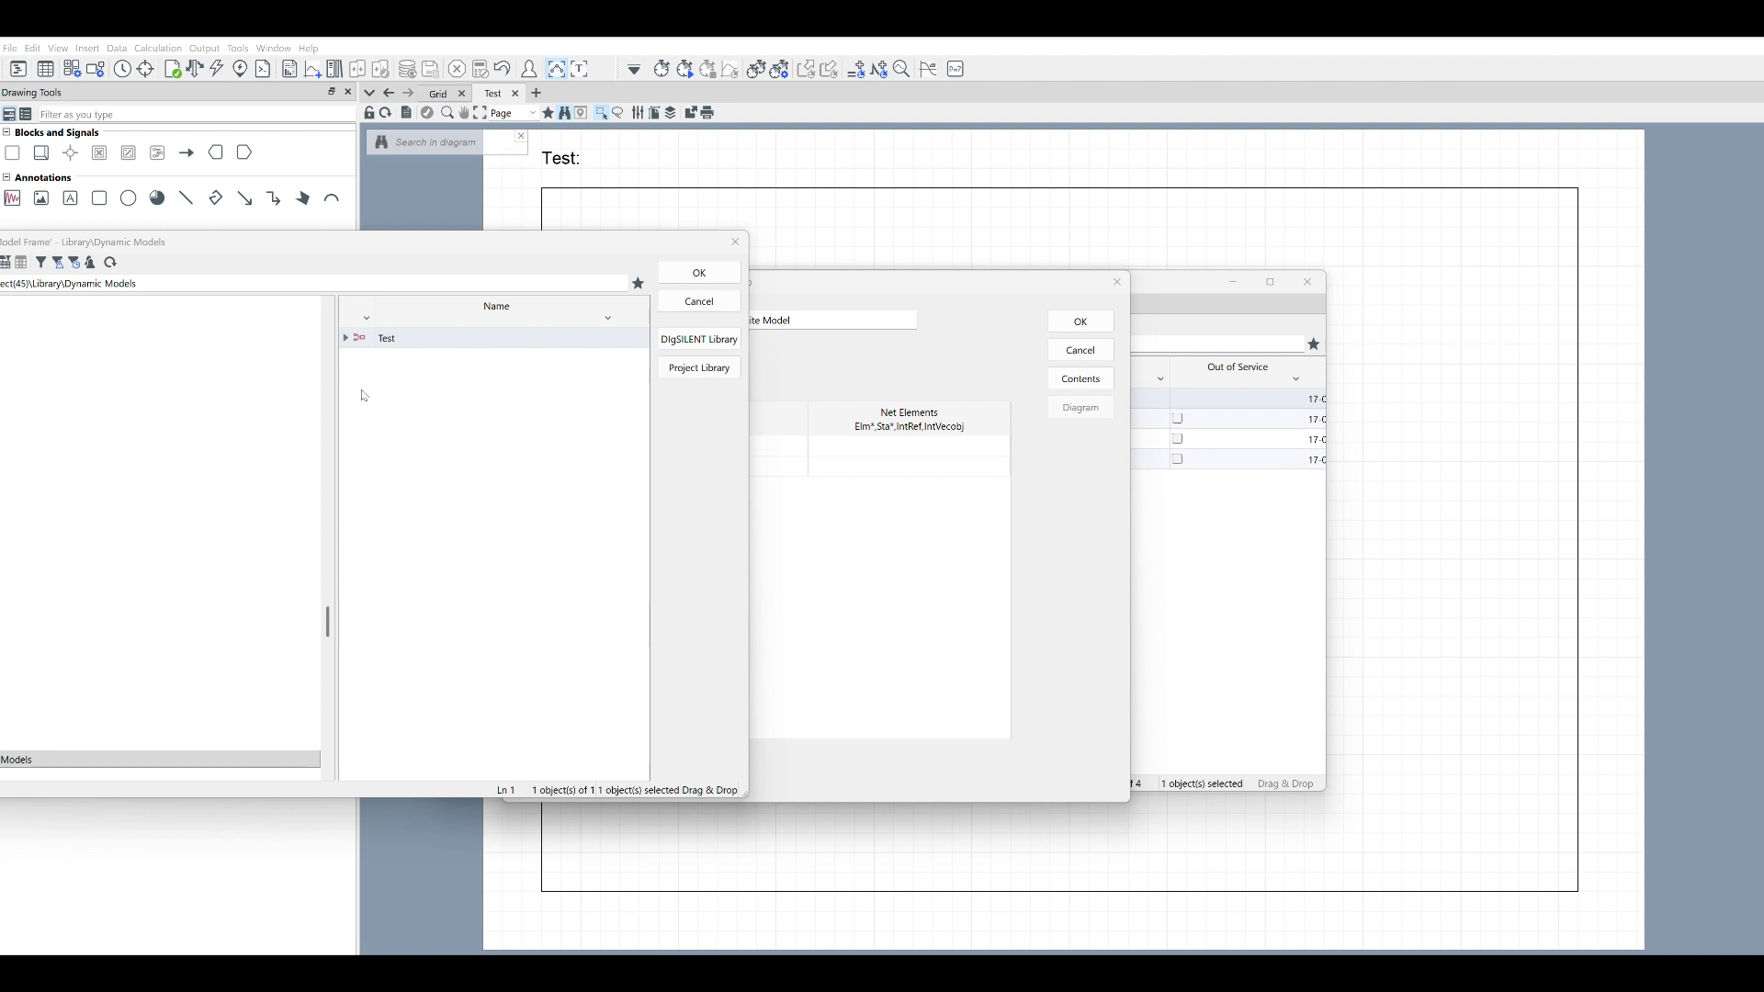
left_click(362, 340)
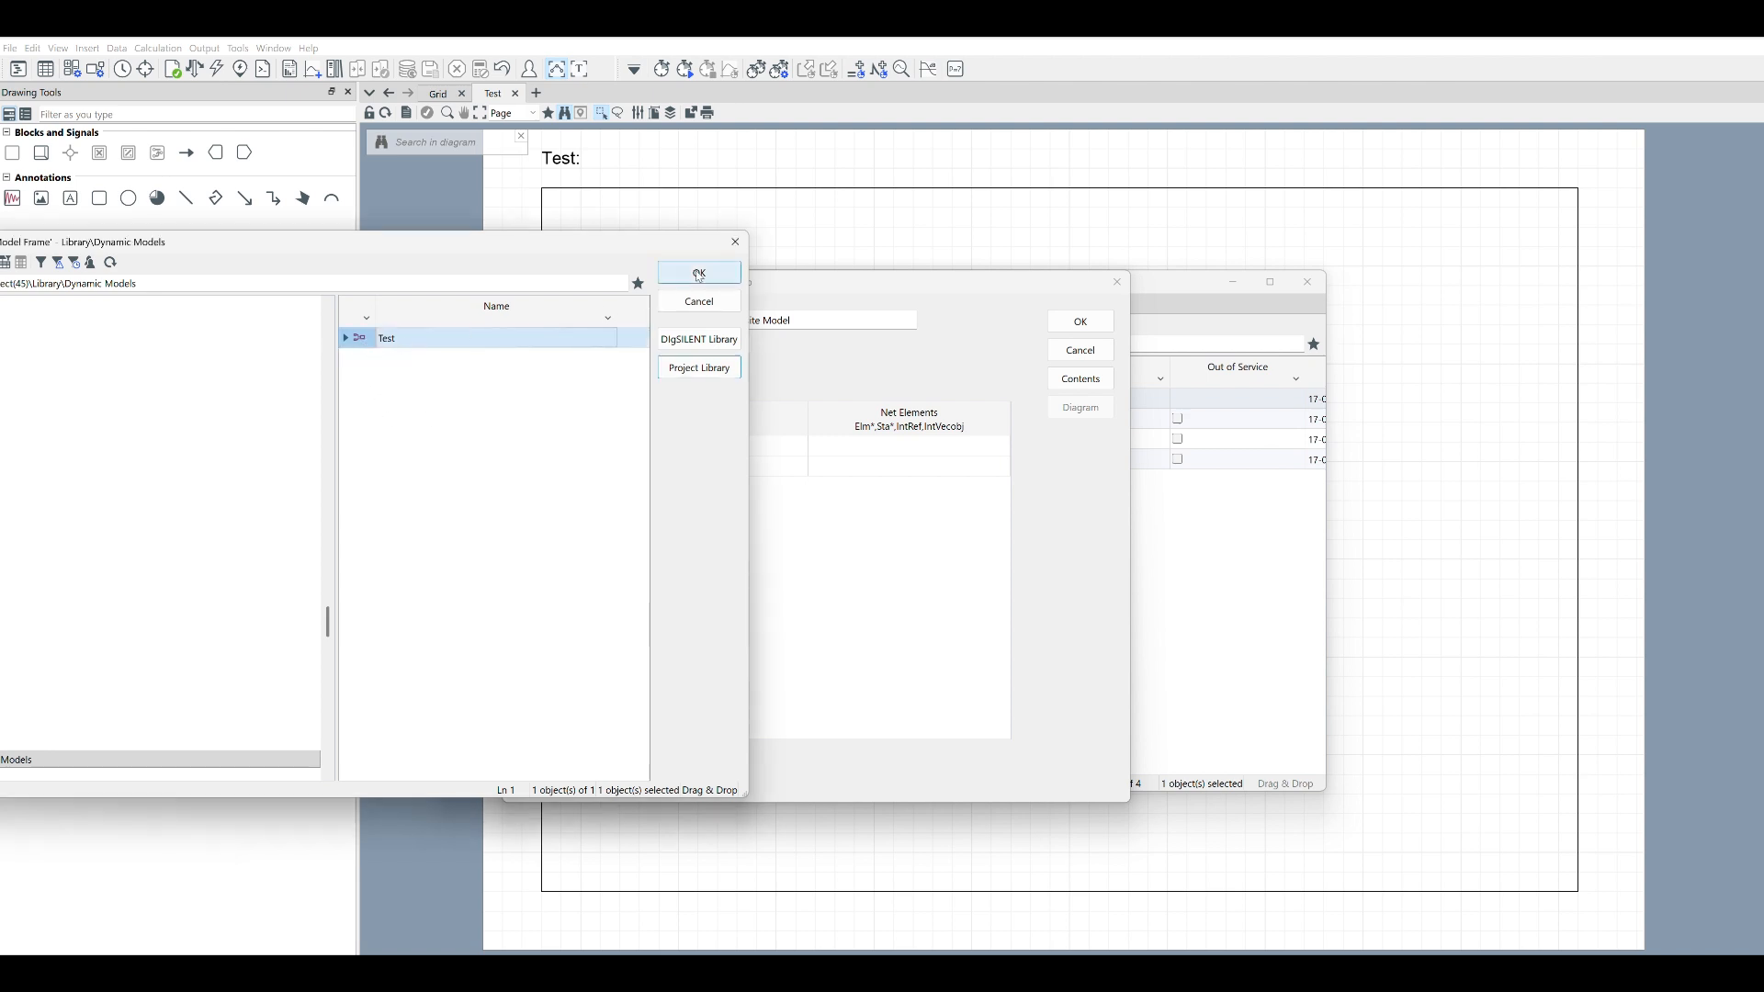
left_click(699, 273)
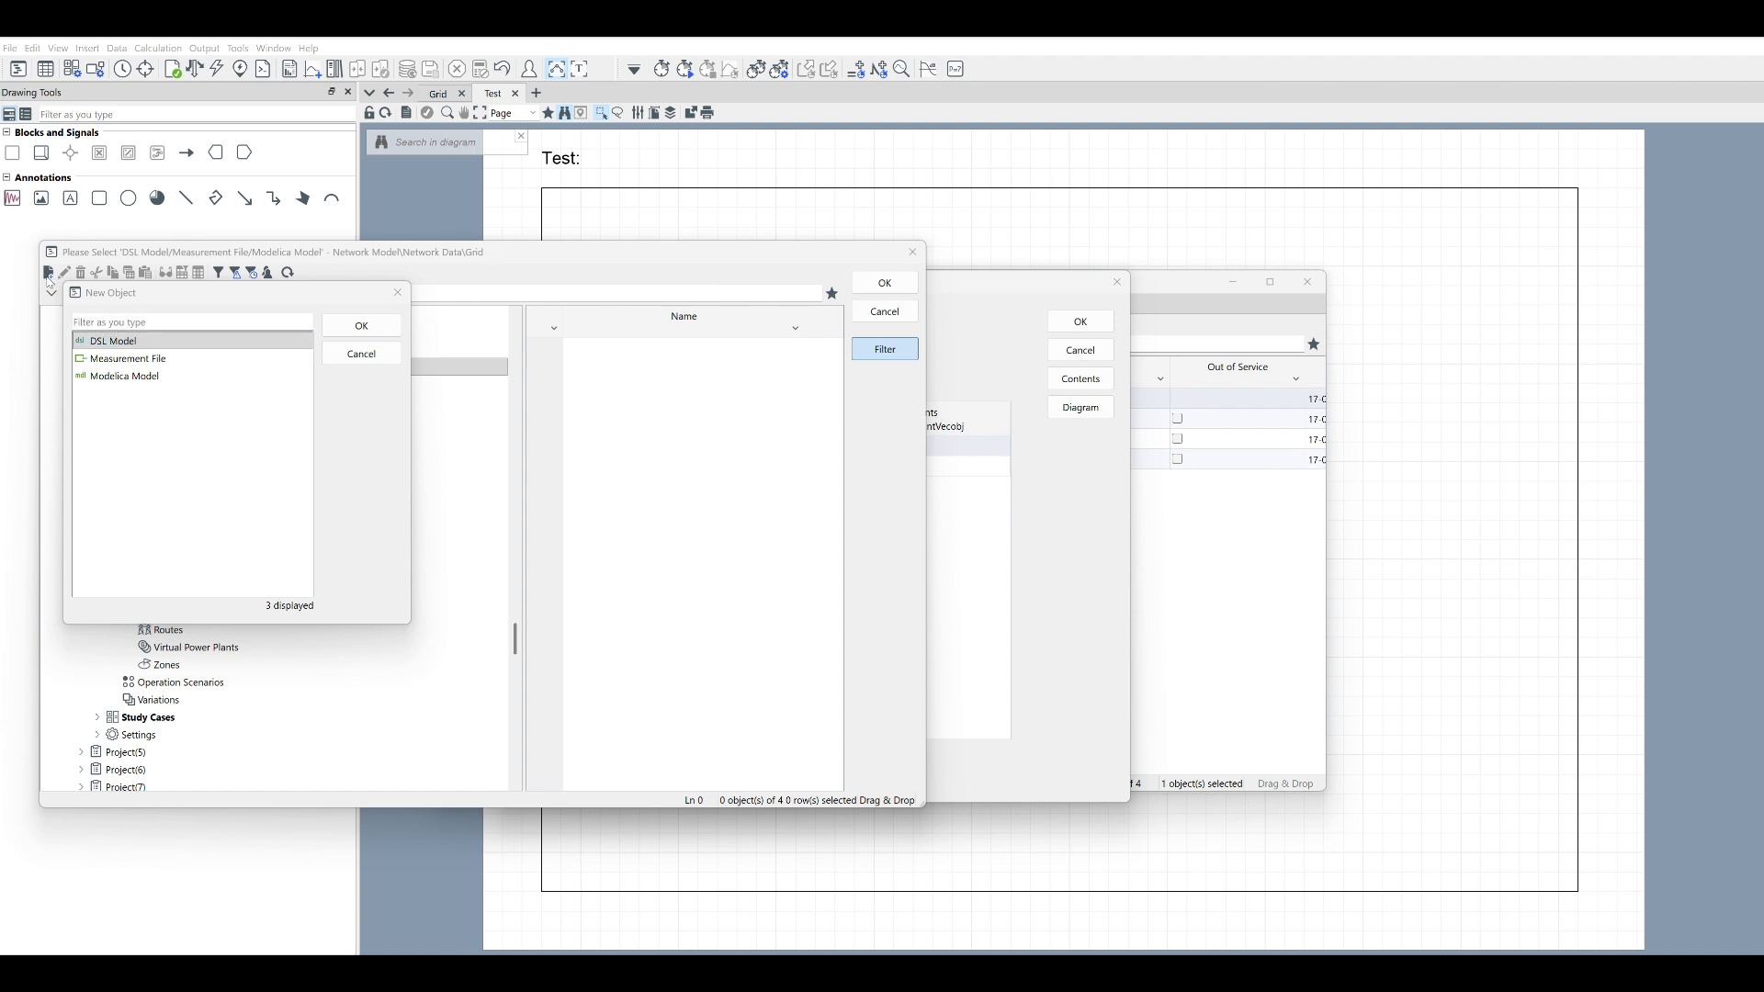
left_click(119, 358)
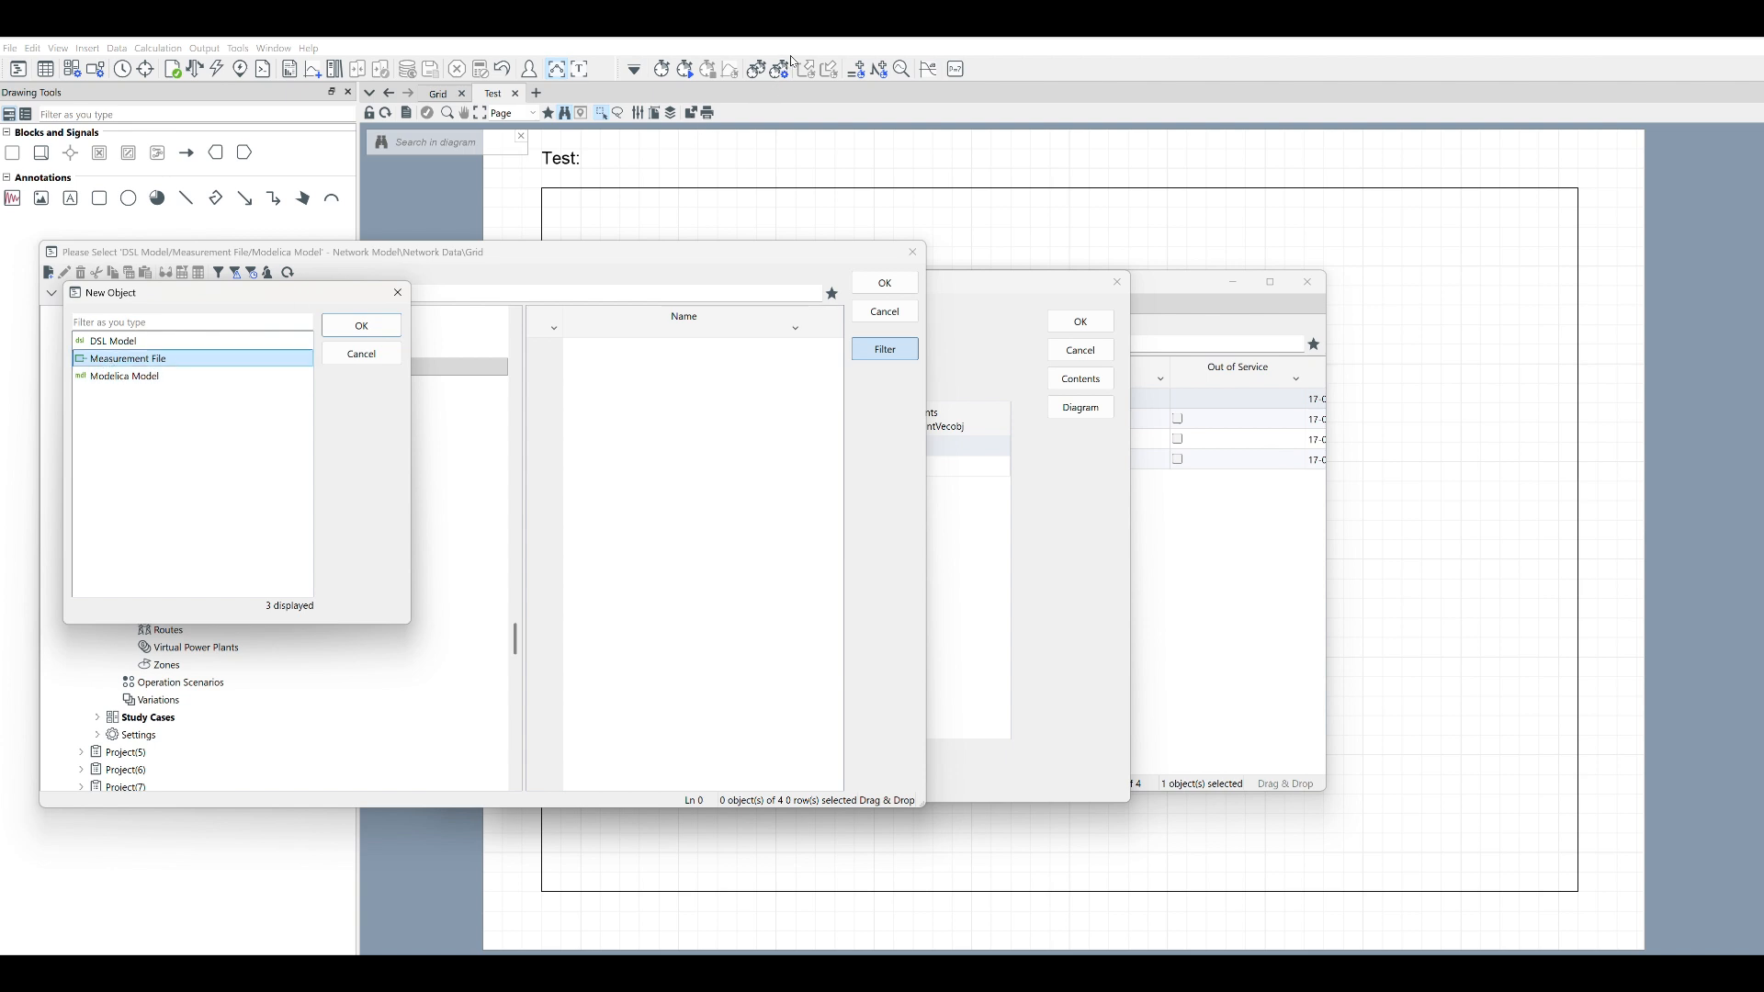
key("Return")
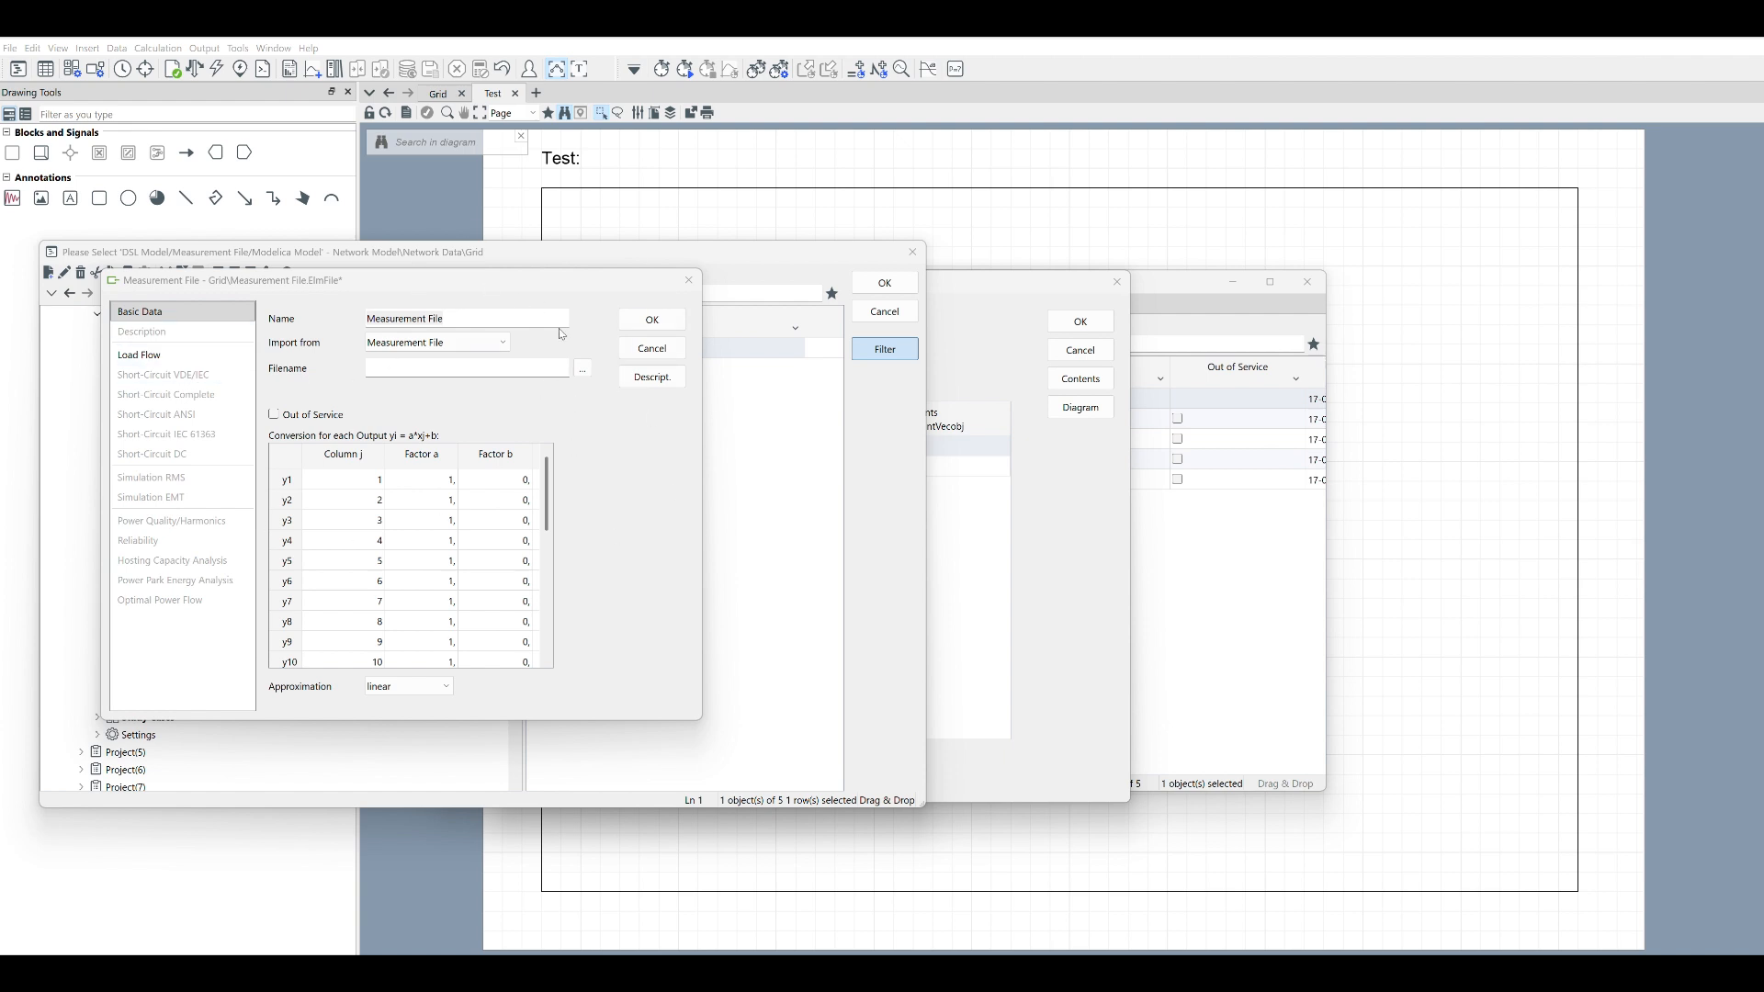
Switch to Notepad and examine the signal count and the time and value columns in Text.txt
key("alt+Tab")
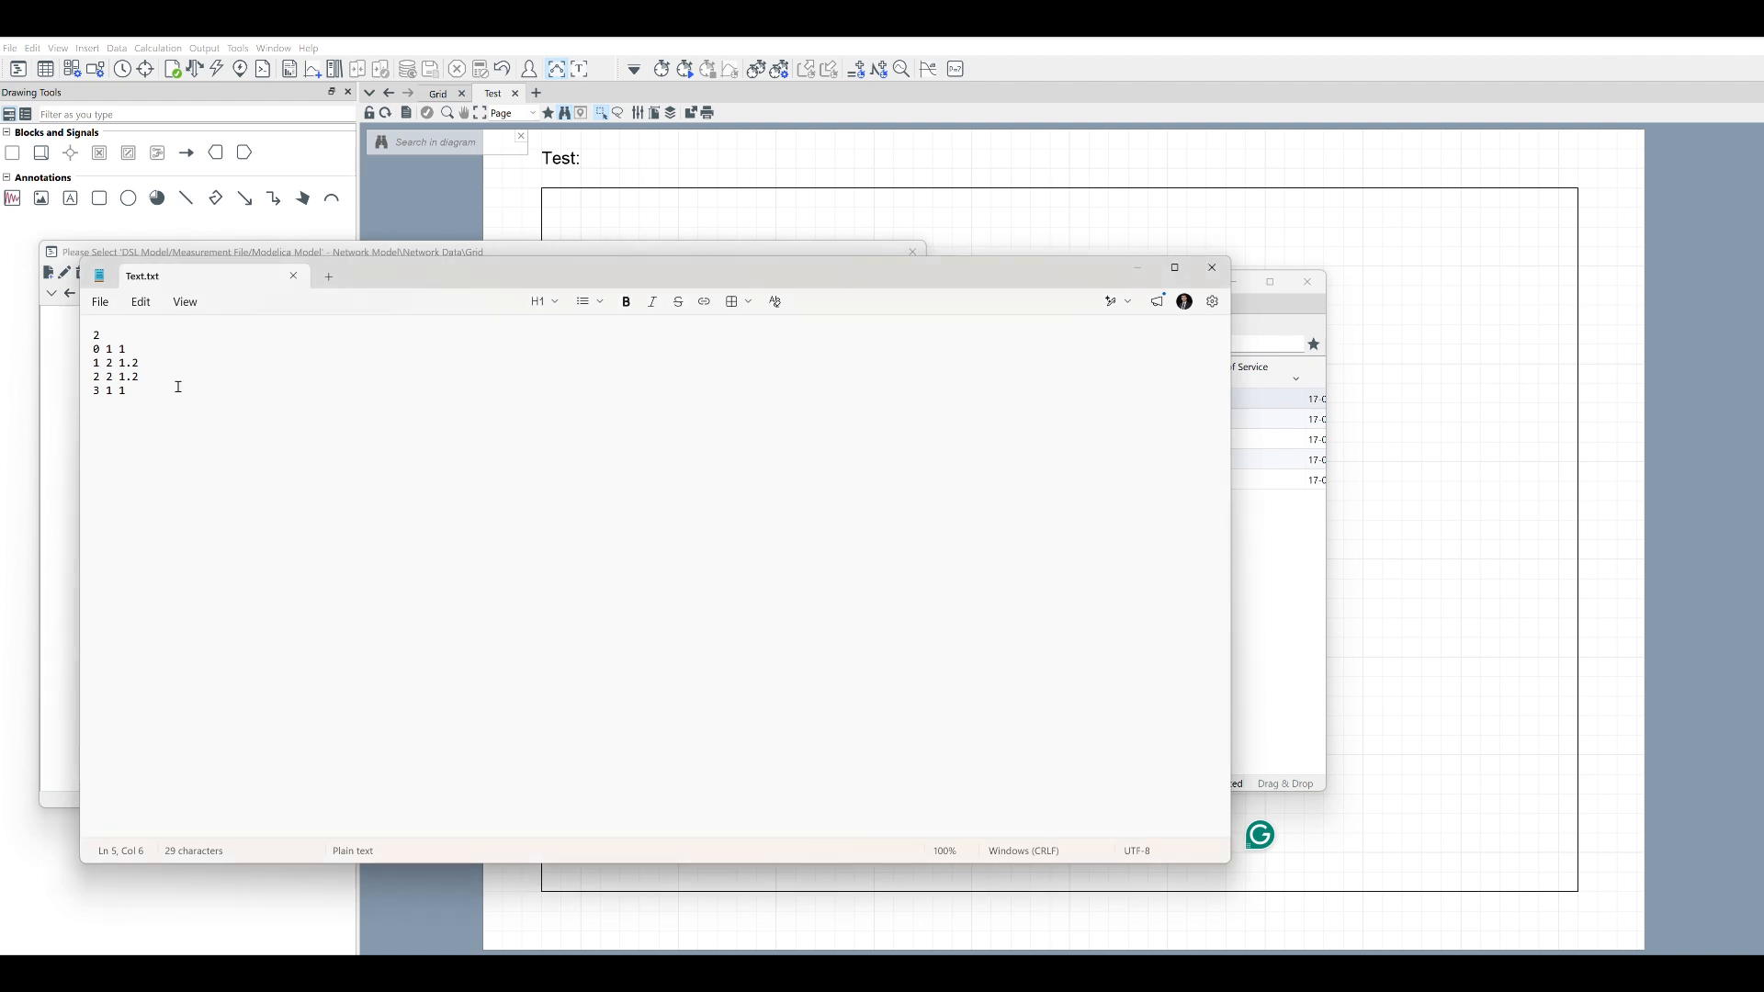
double_click(96, 335)
key("Down")
key("Down")
key("Down")
key("Down")
left_click(1211, 267)
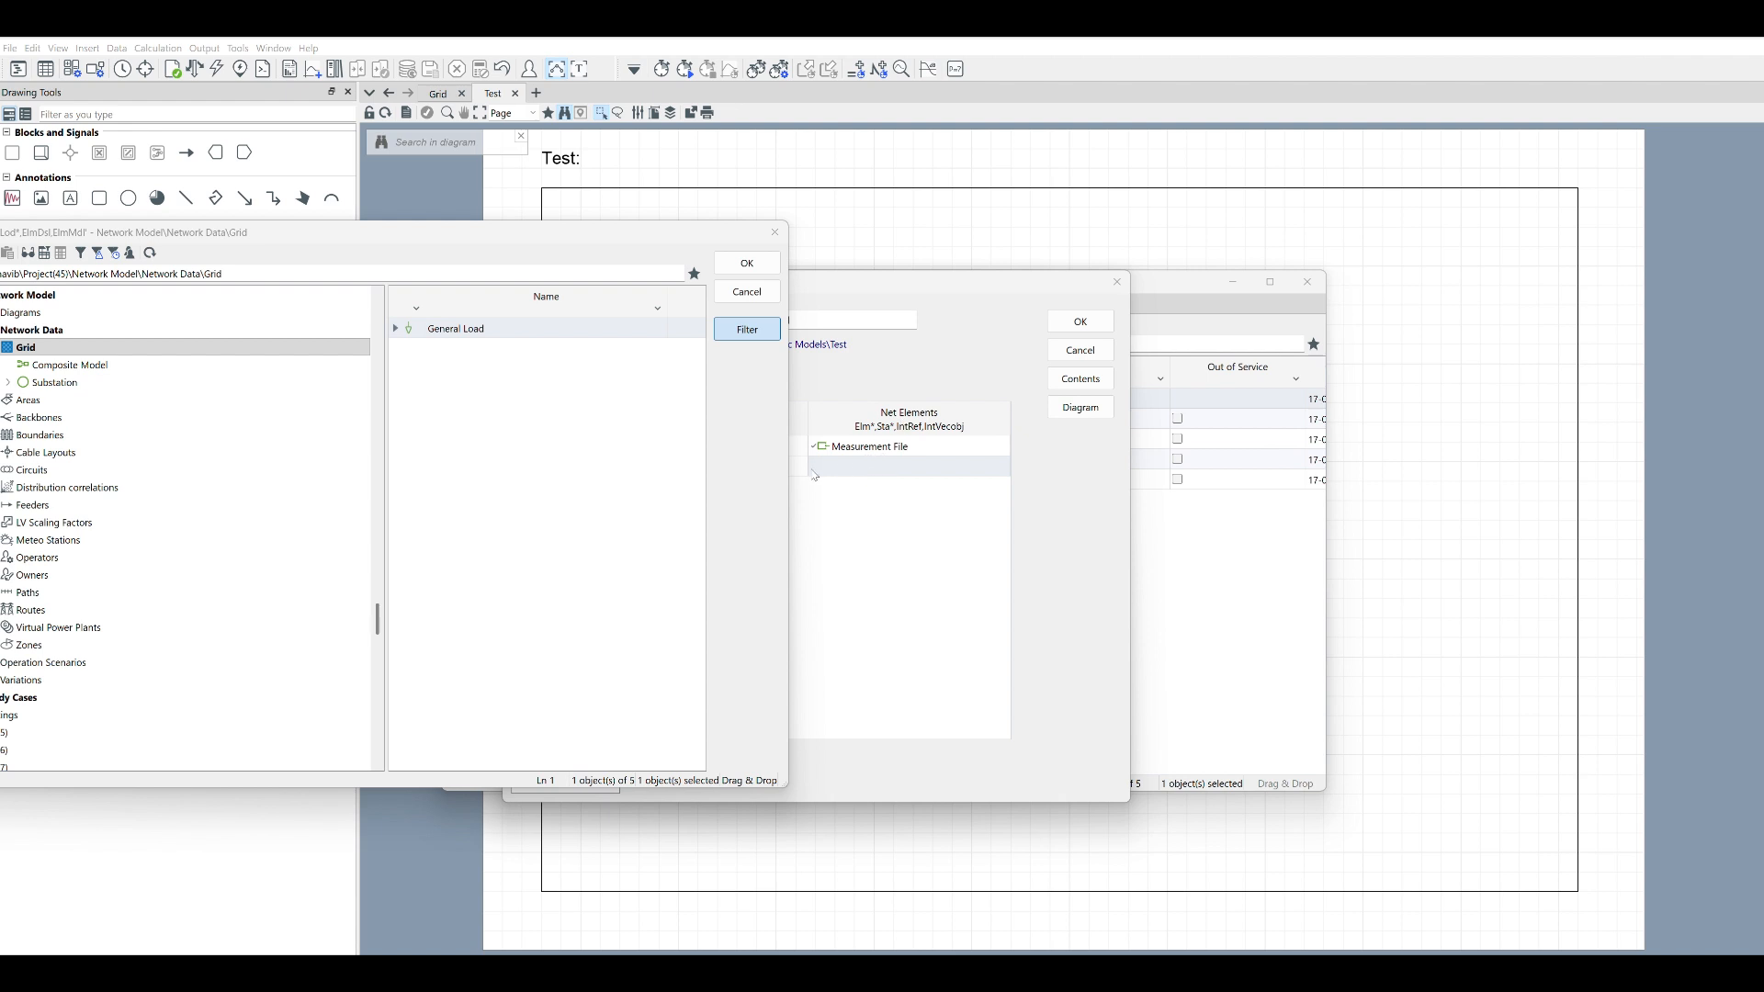
Assign the General Load as the net element of the composite model's Load slot
left_click(410, 332)
left_click(409, 332)
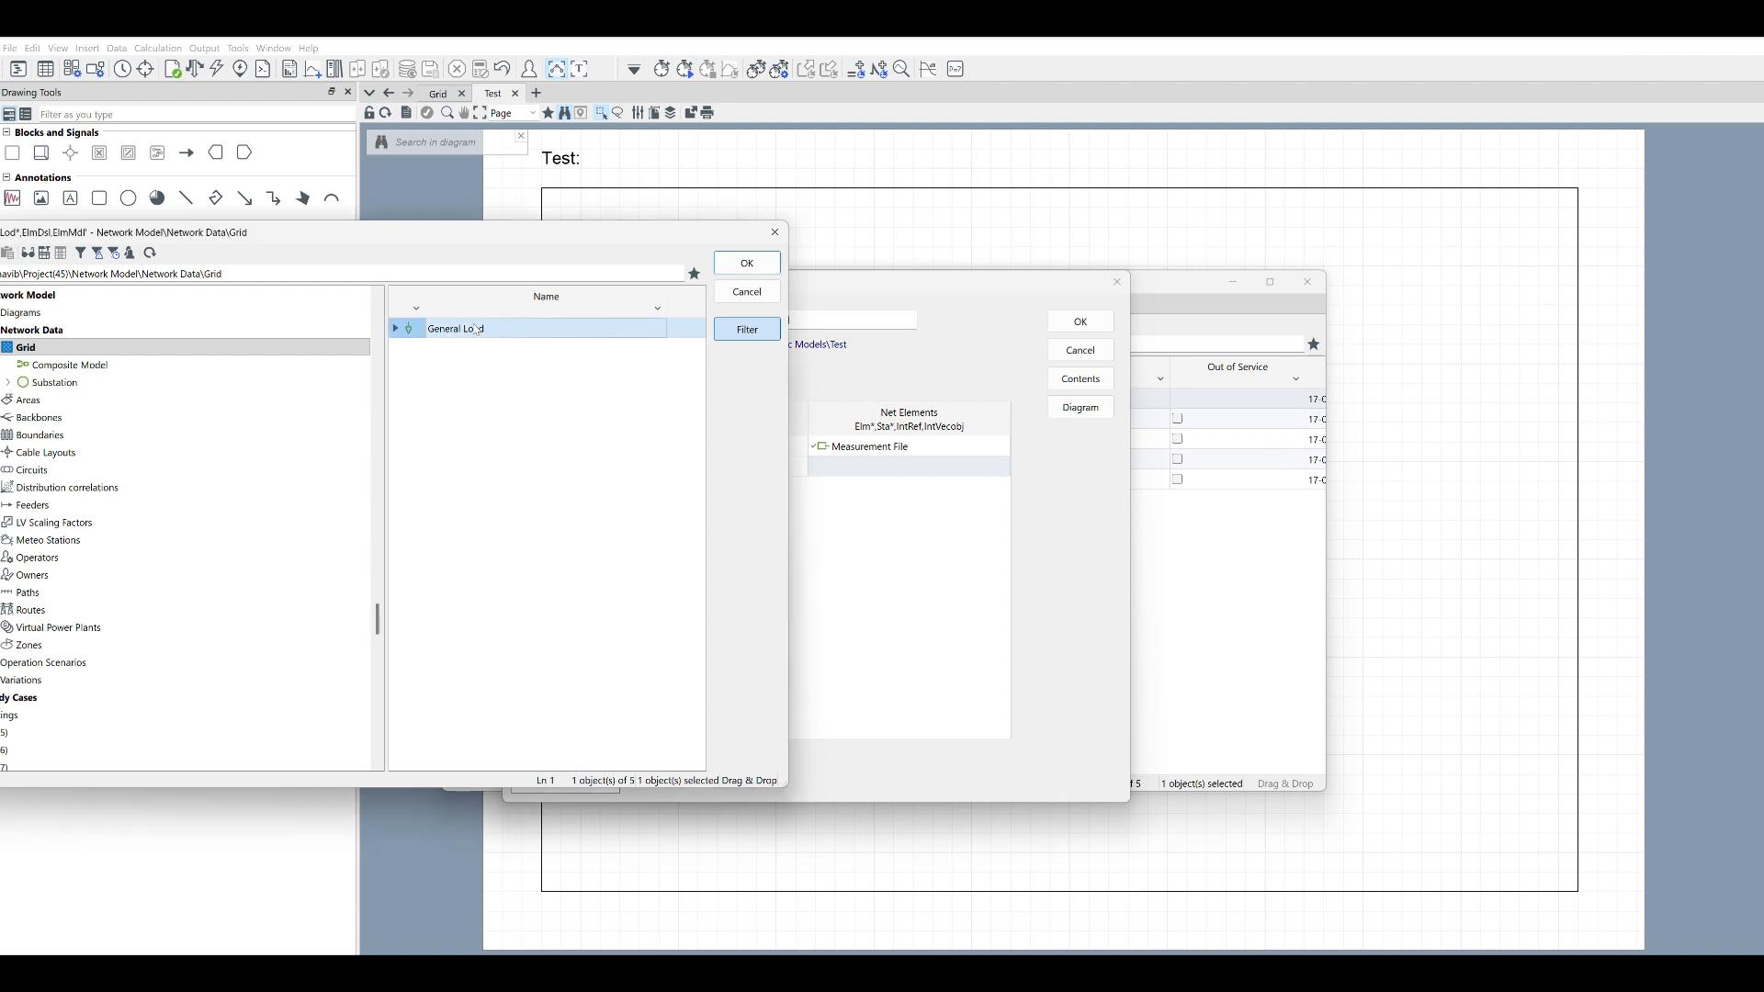
left_click(747, 263)
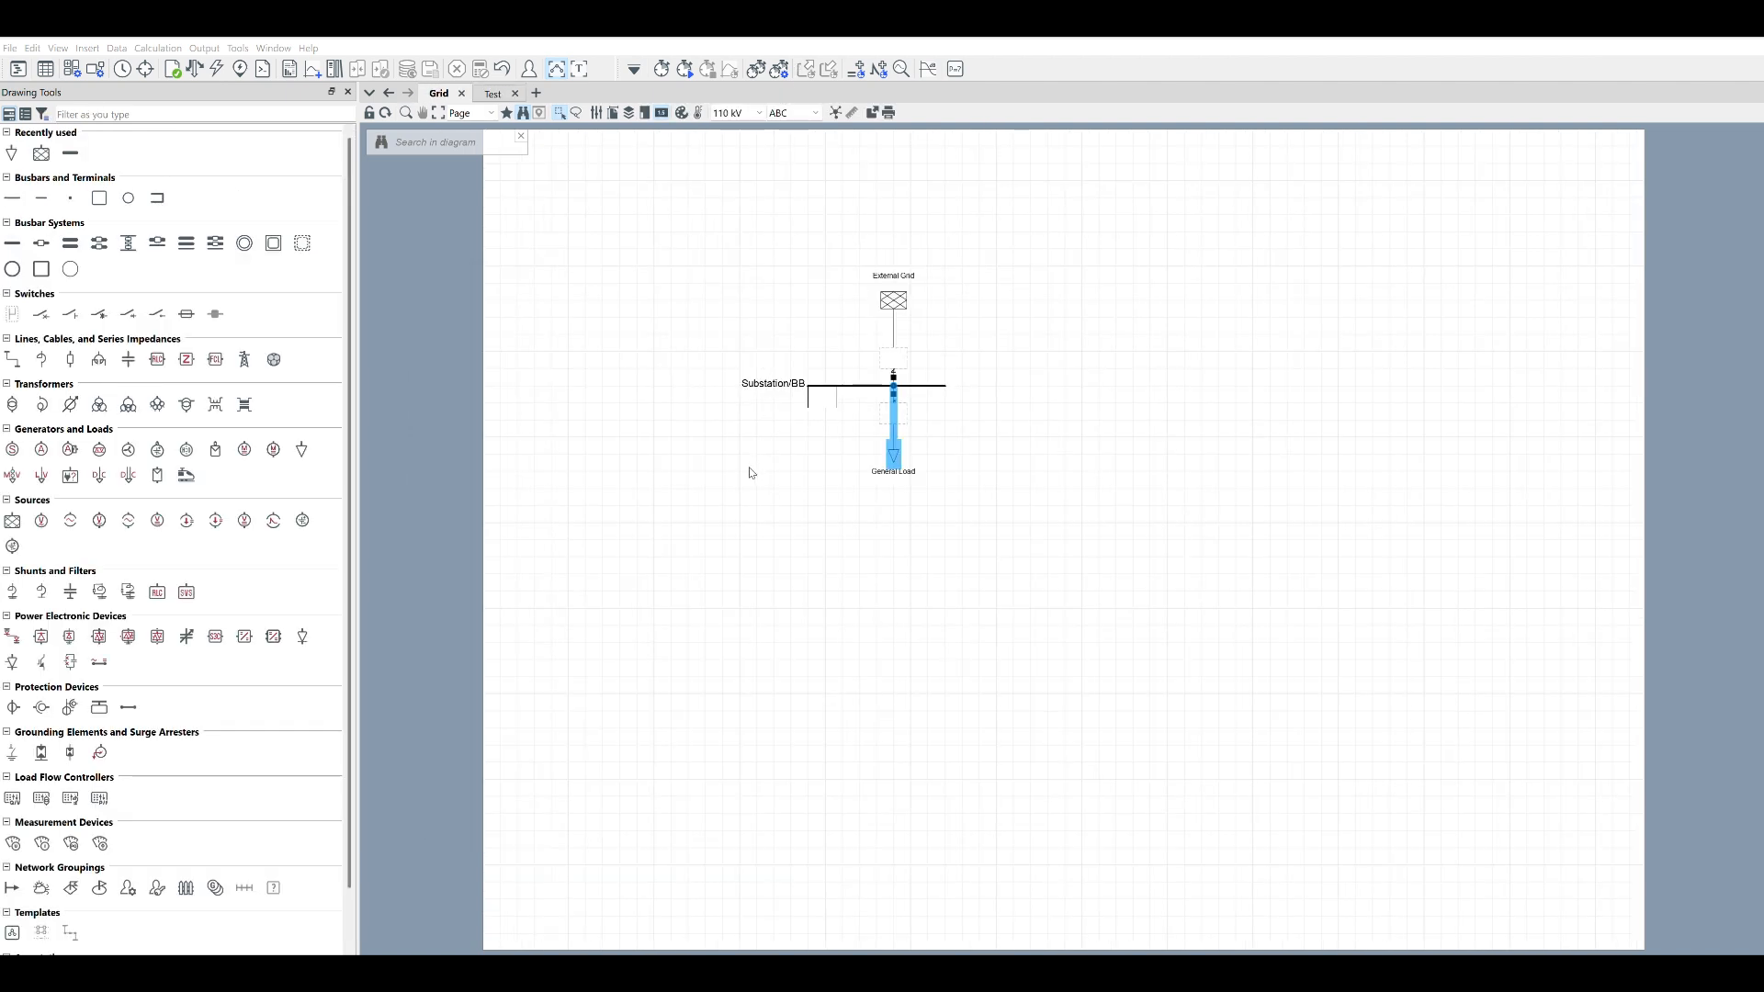
left_click(499, 96)
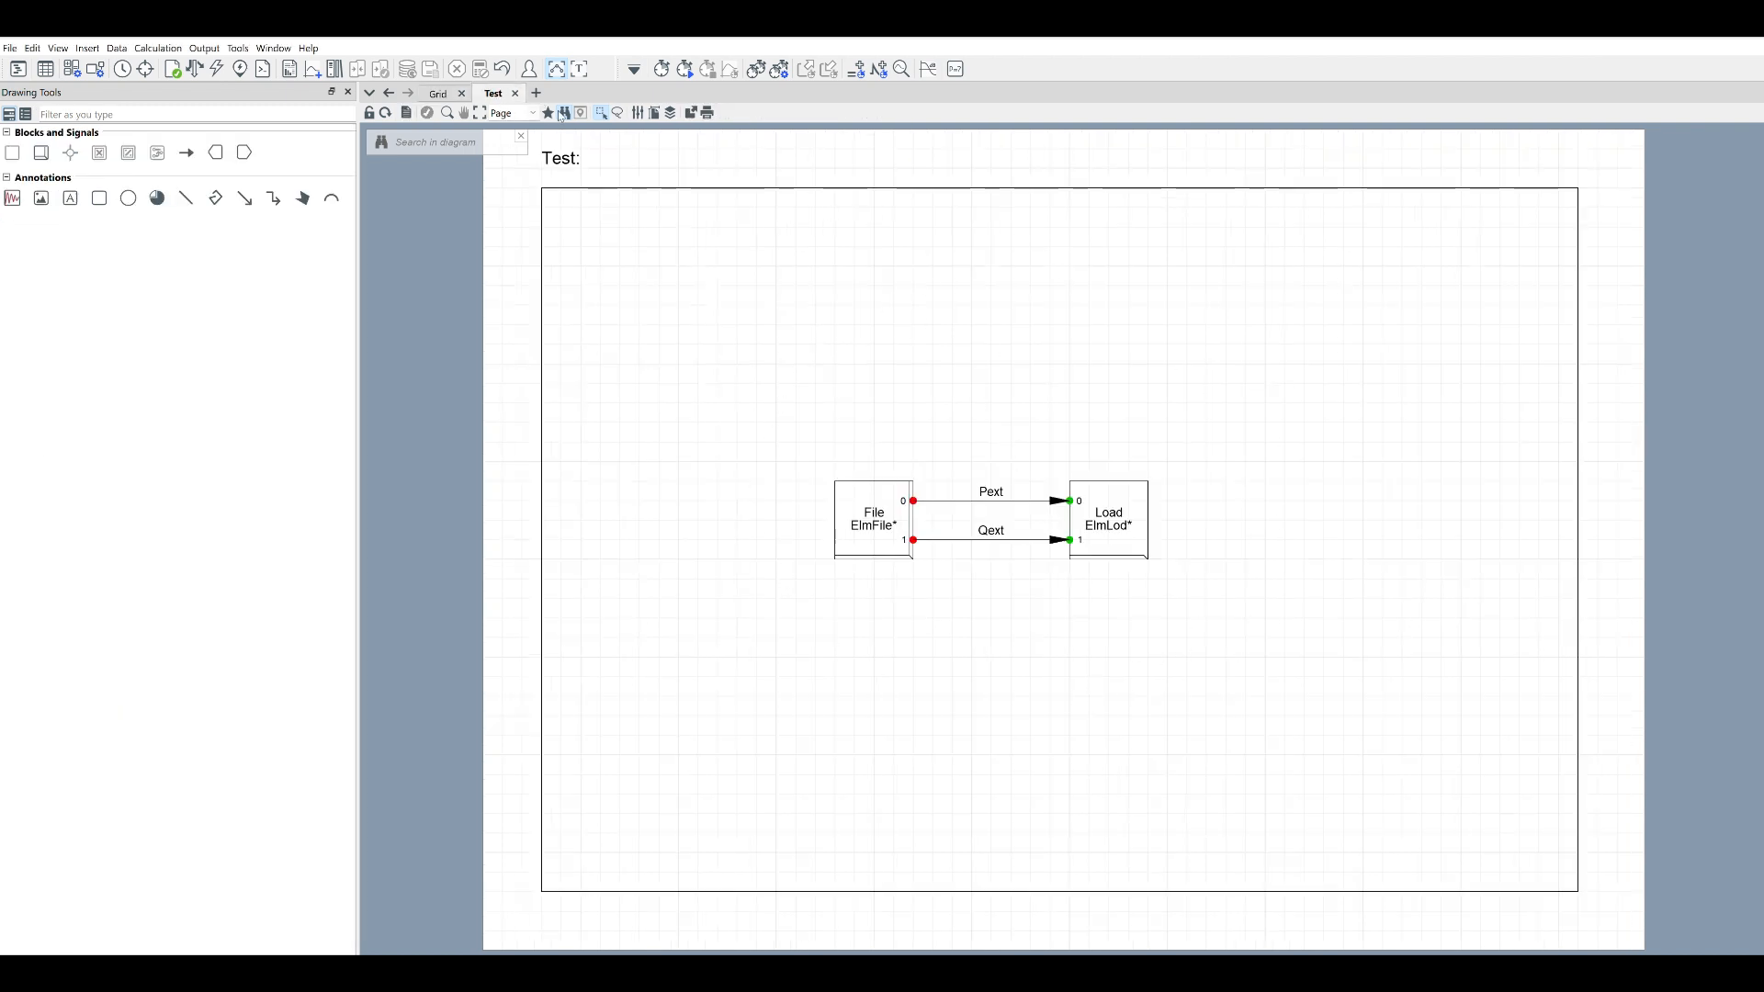
left_click(438, 94)
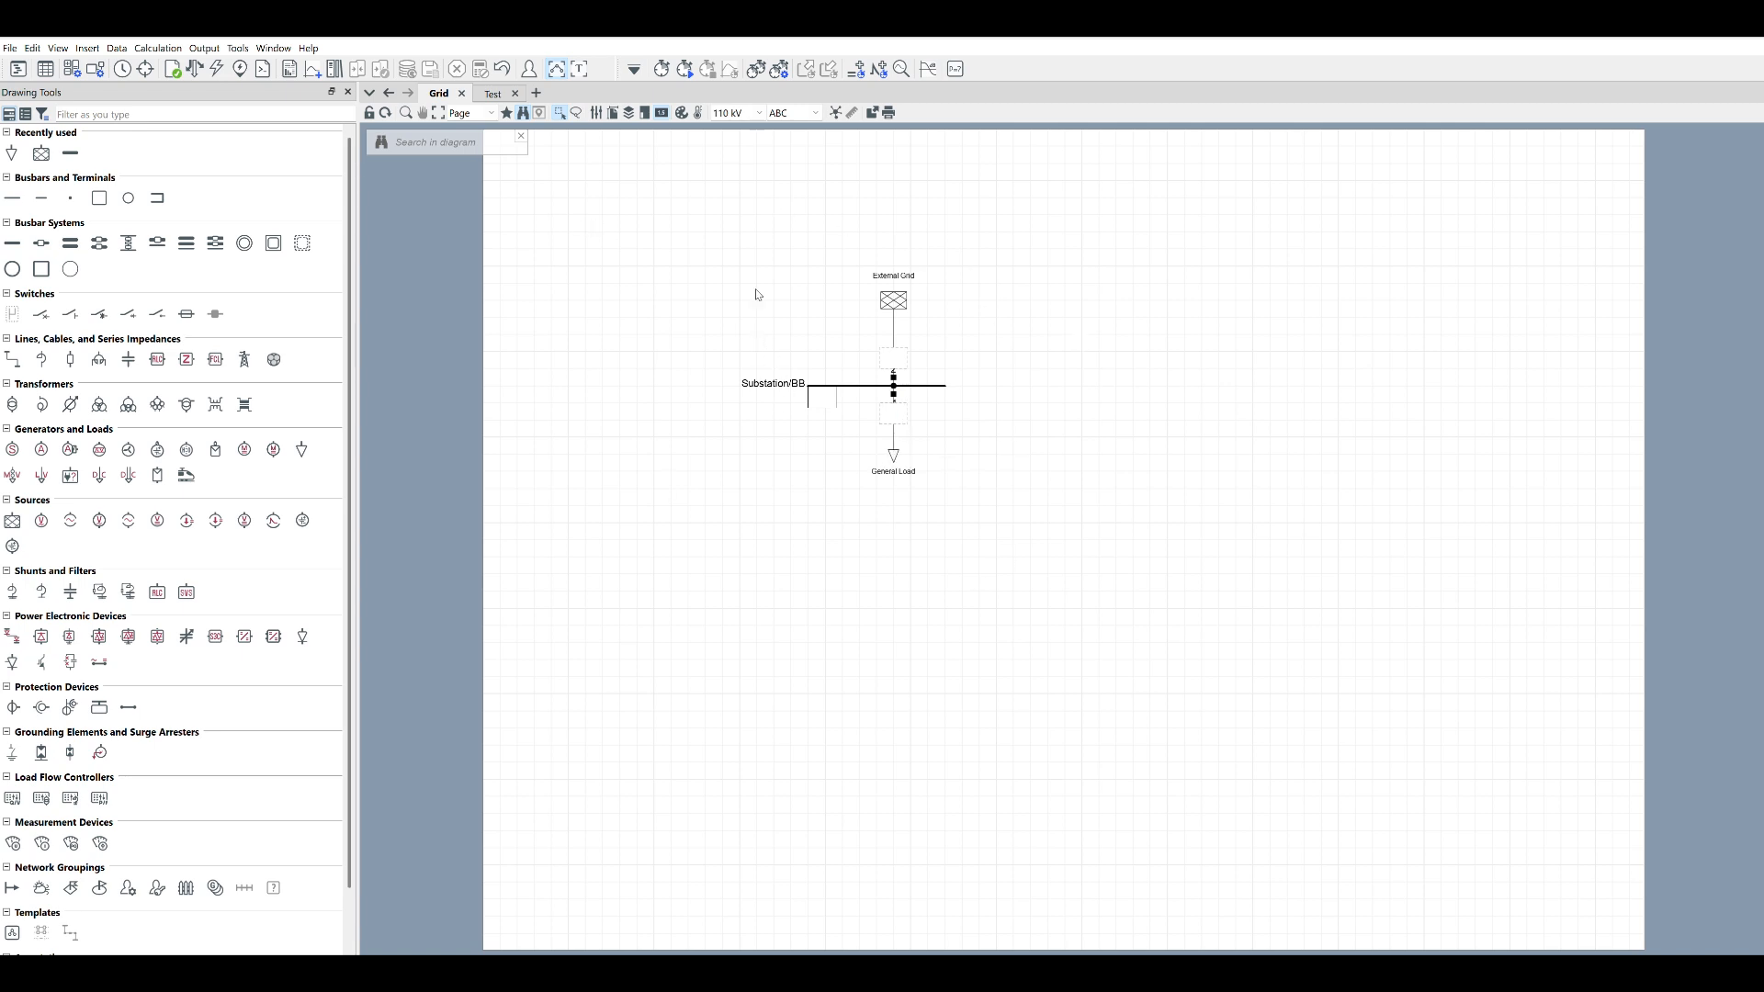
left_click(317, 72)
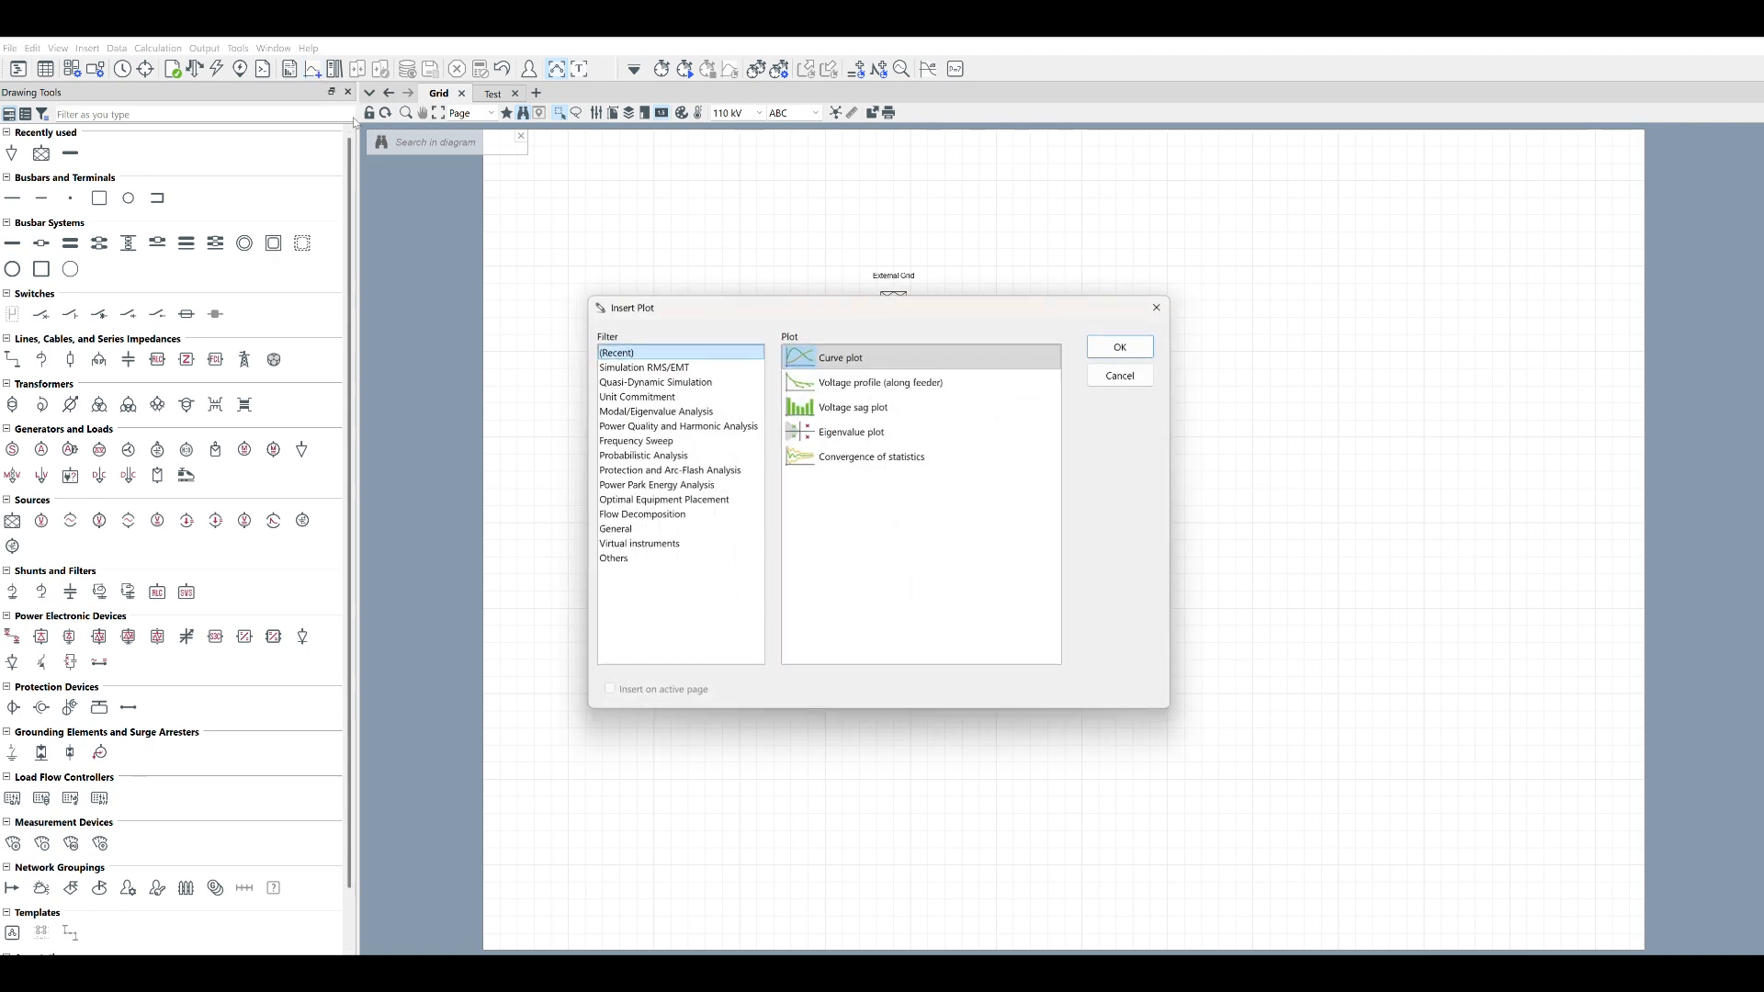
left_click(1137, 381)
Calculate initial conditions for a balanced RMS simulation and insert a Simulation RMS/EMT curve plot
left_click(216, 69)
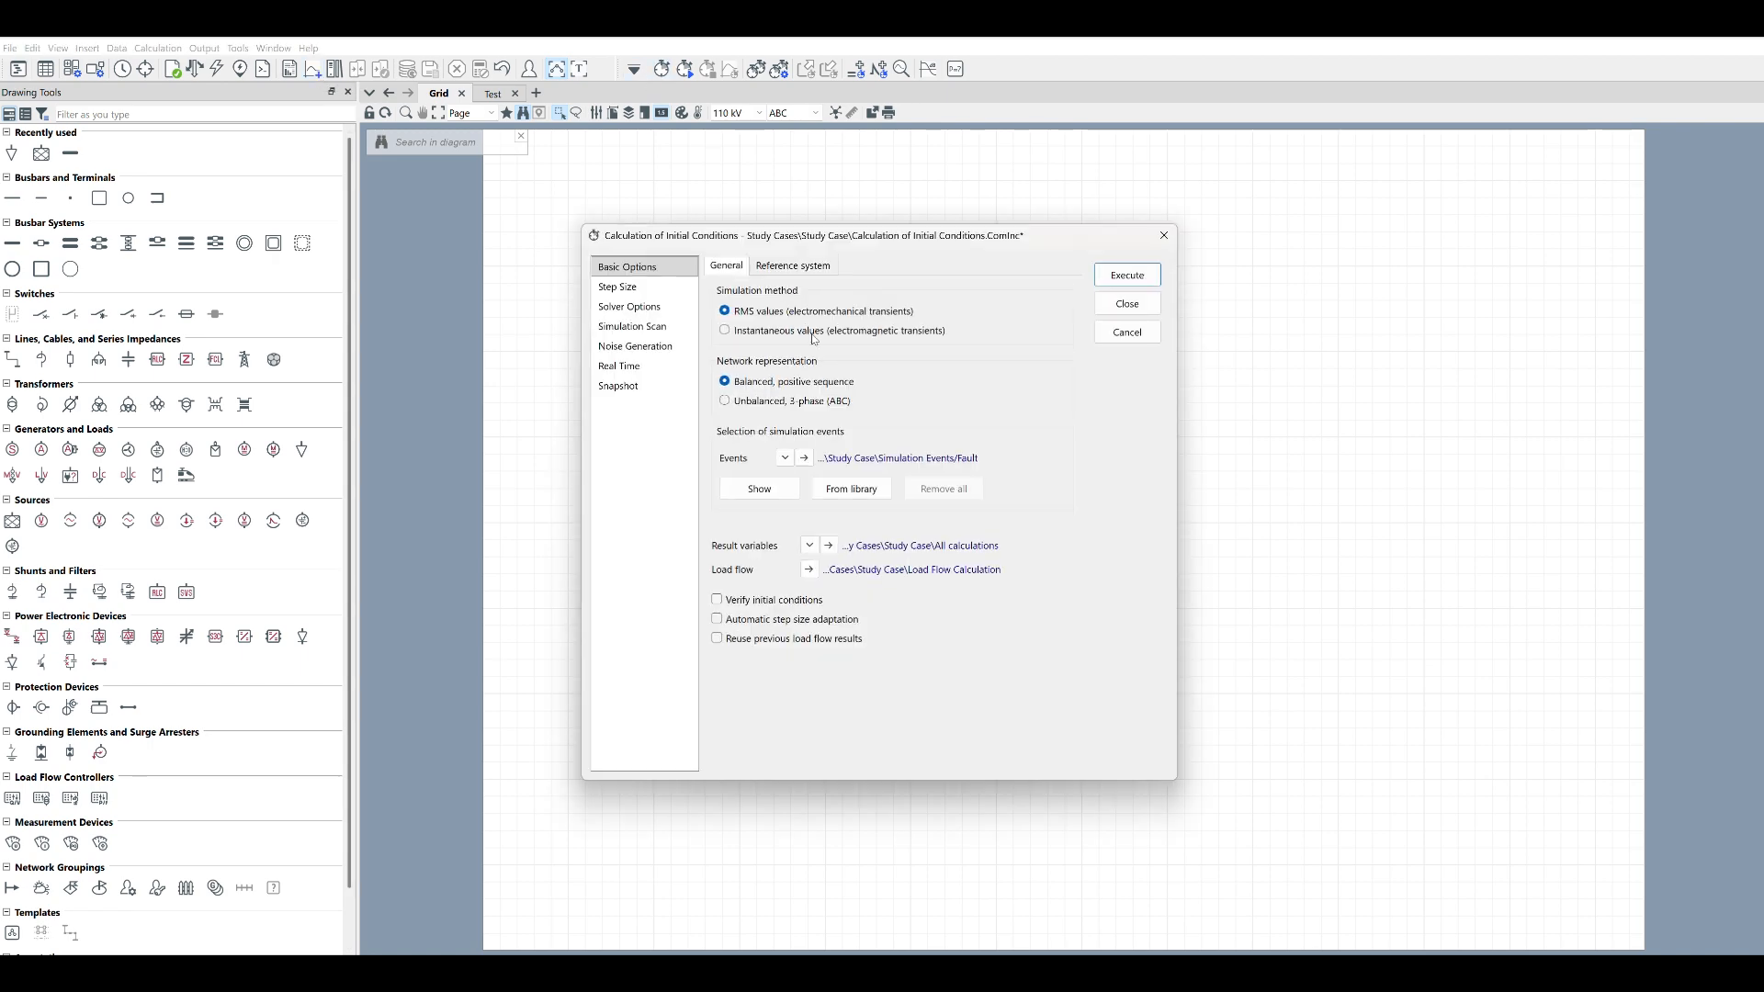
left_click(1125, 279)
left_click(313, 70)
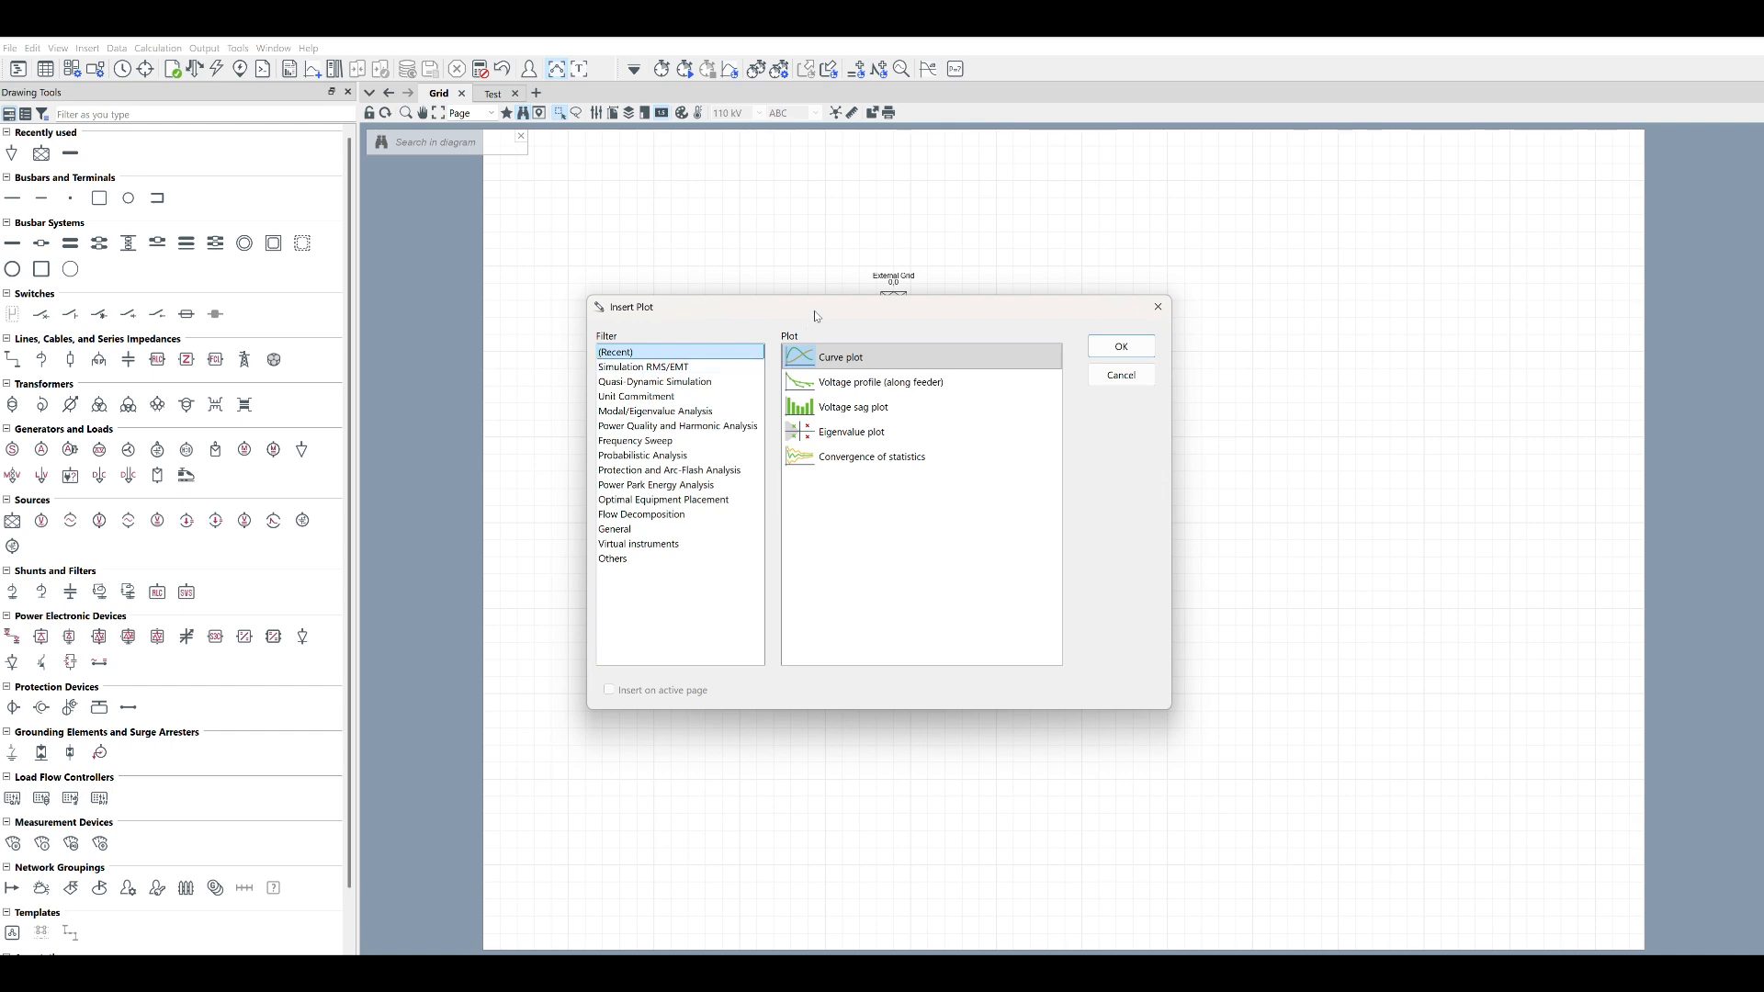
left_click_drag(807, 329, 703, 346)
left_click(594, 387)
left_click(700, 377)
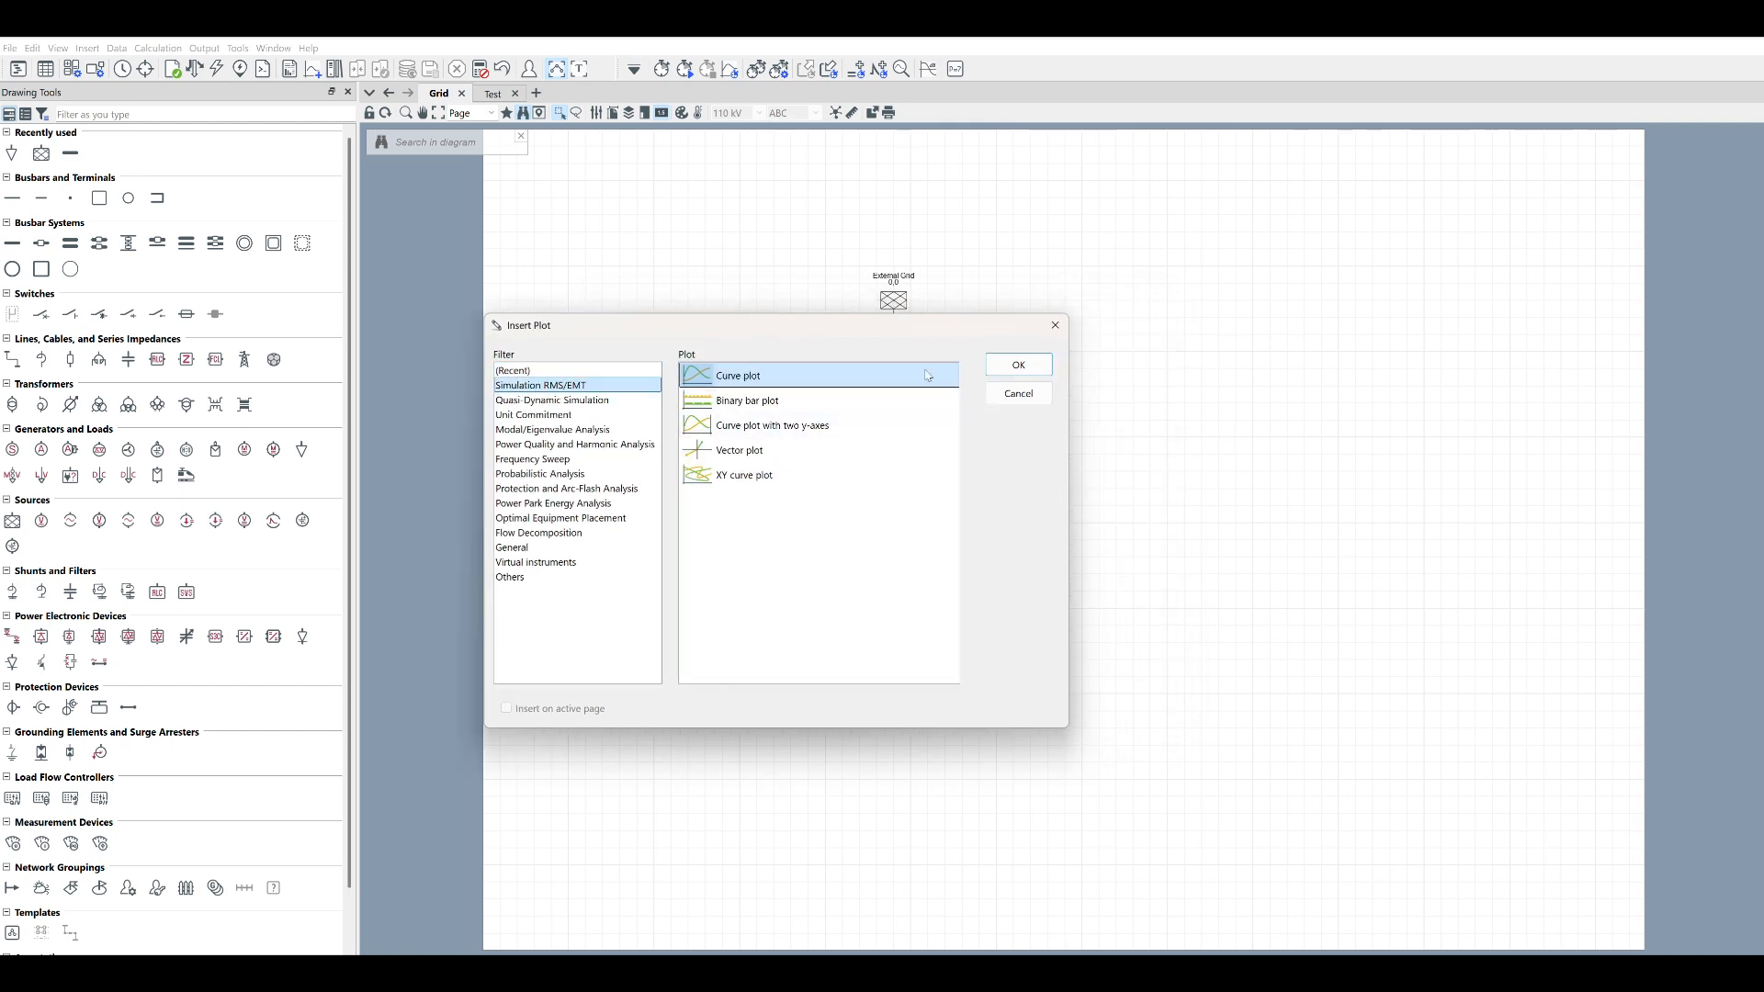
left_click(1018, 365)
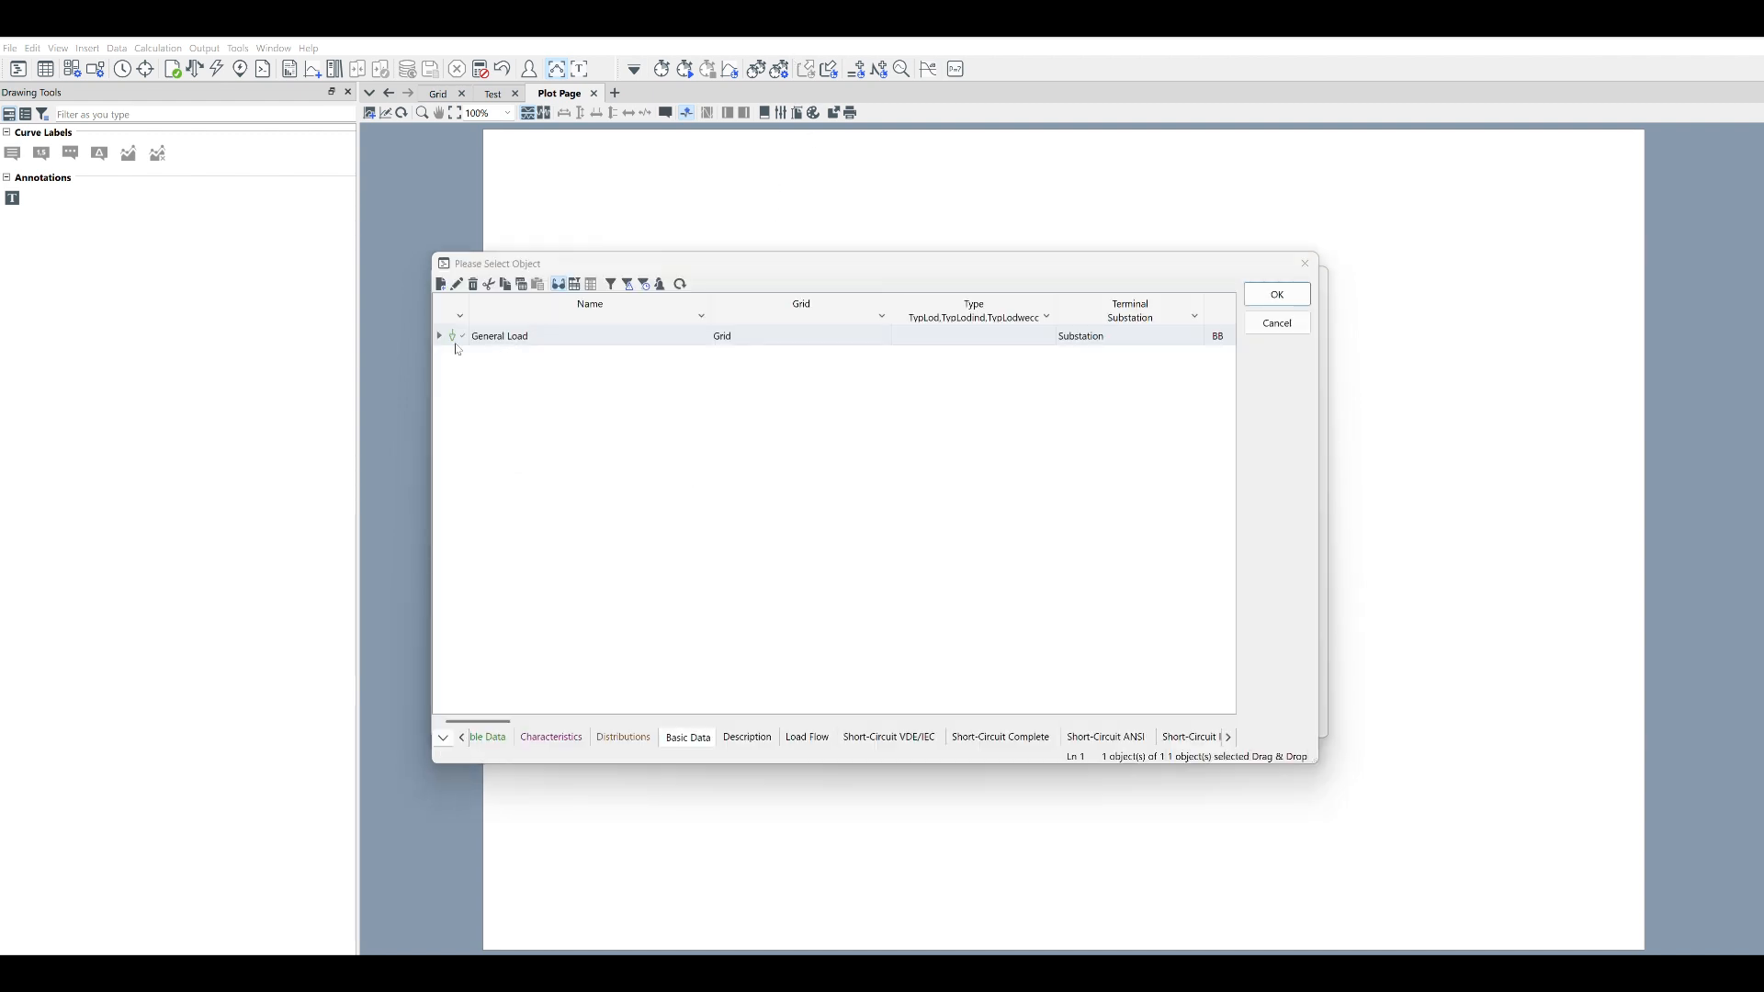
Add the General Load to the plot's data series with Total Active Power (m:Psum:bus1) as its variable
left_click(459, 336)
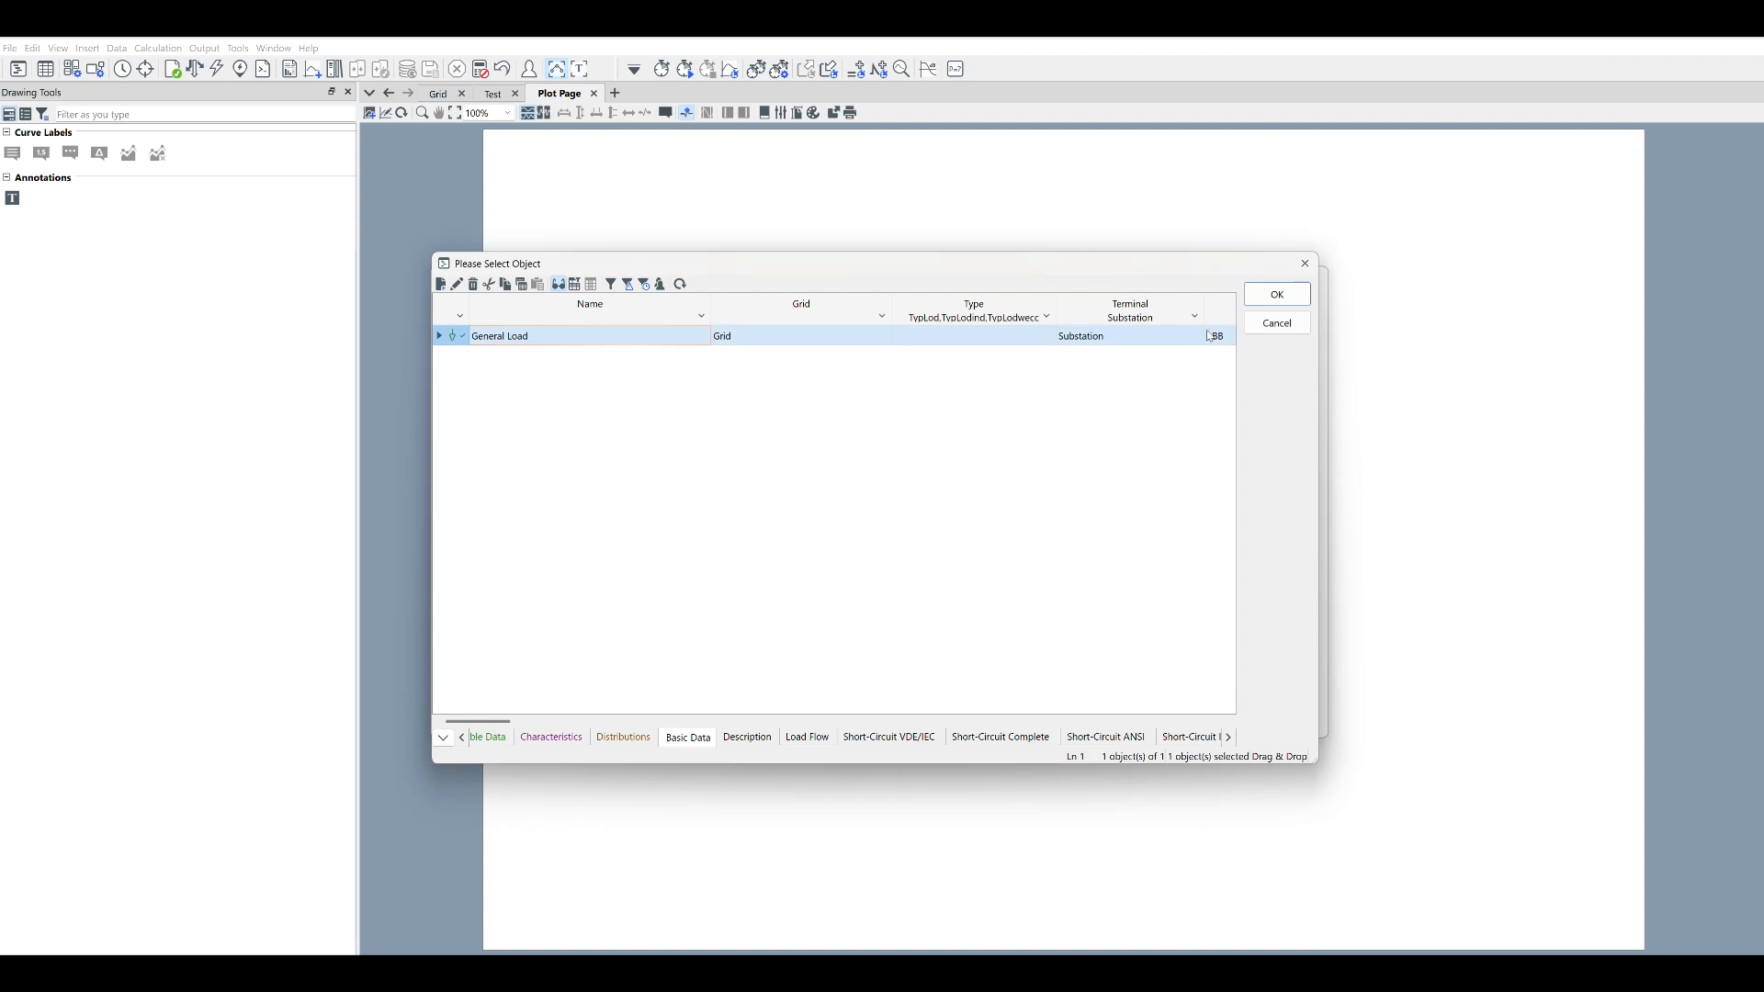
left_click(1255, 299)
double_click(781, 463)
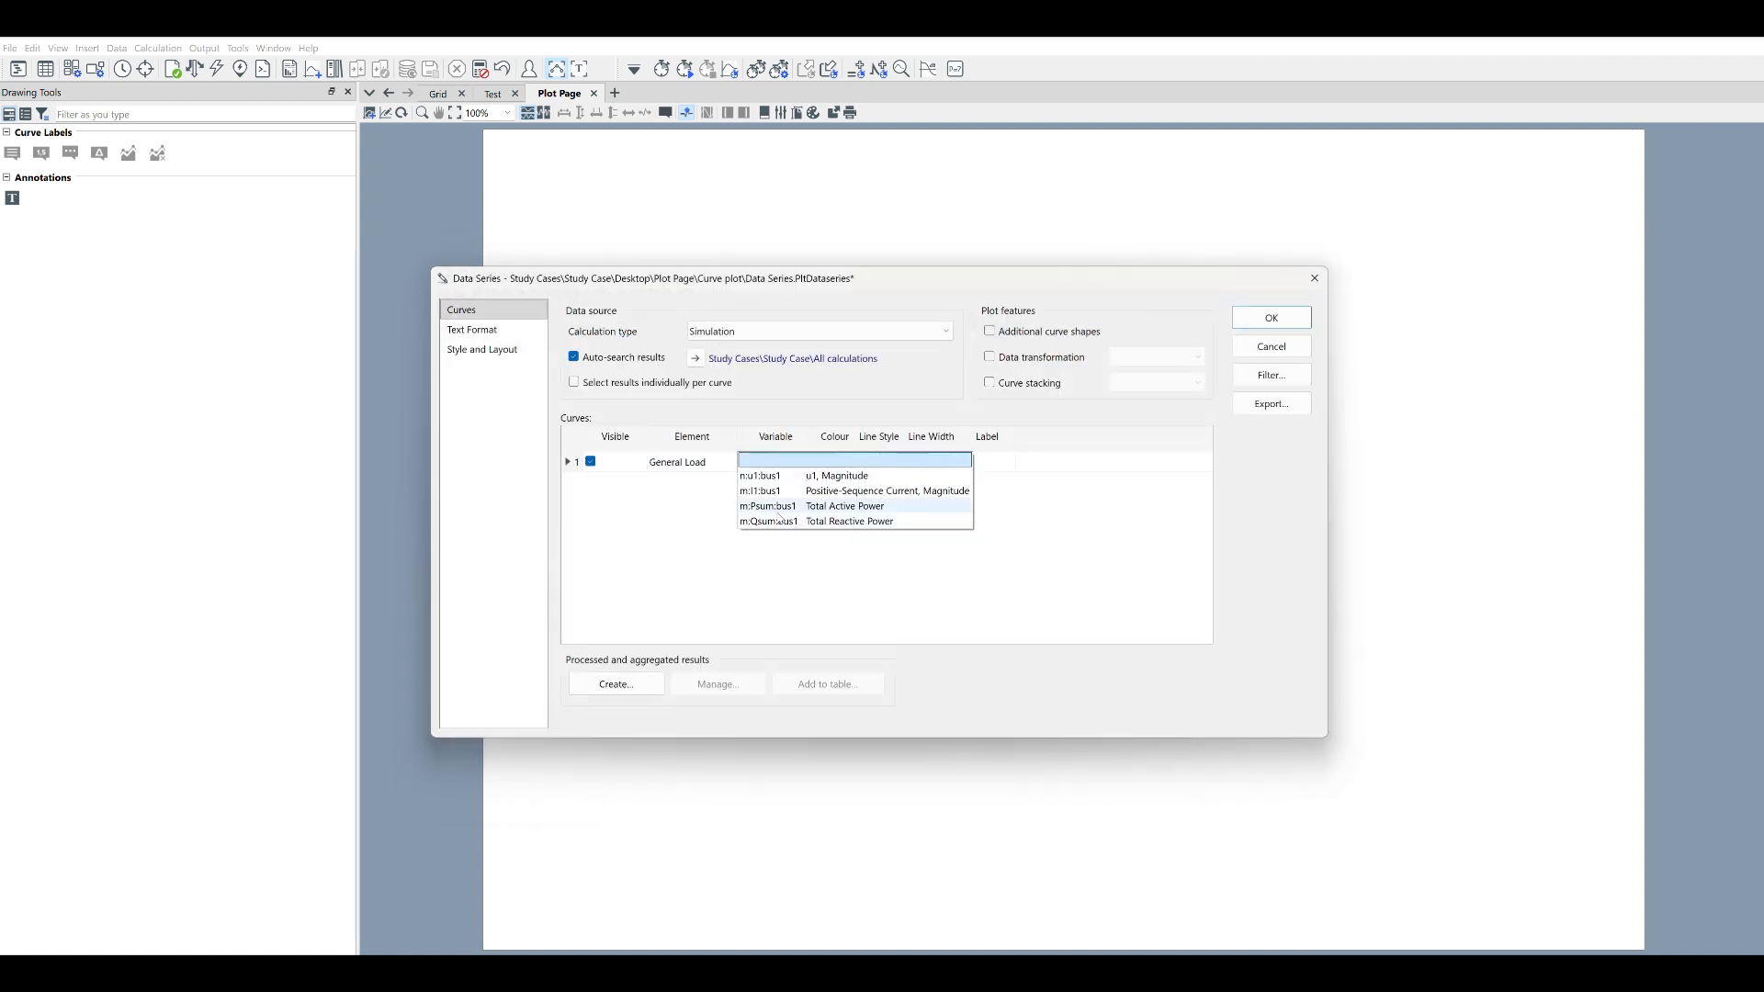
left_click(777, 513)
left_click(1271, 316)
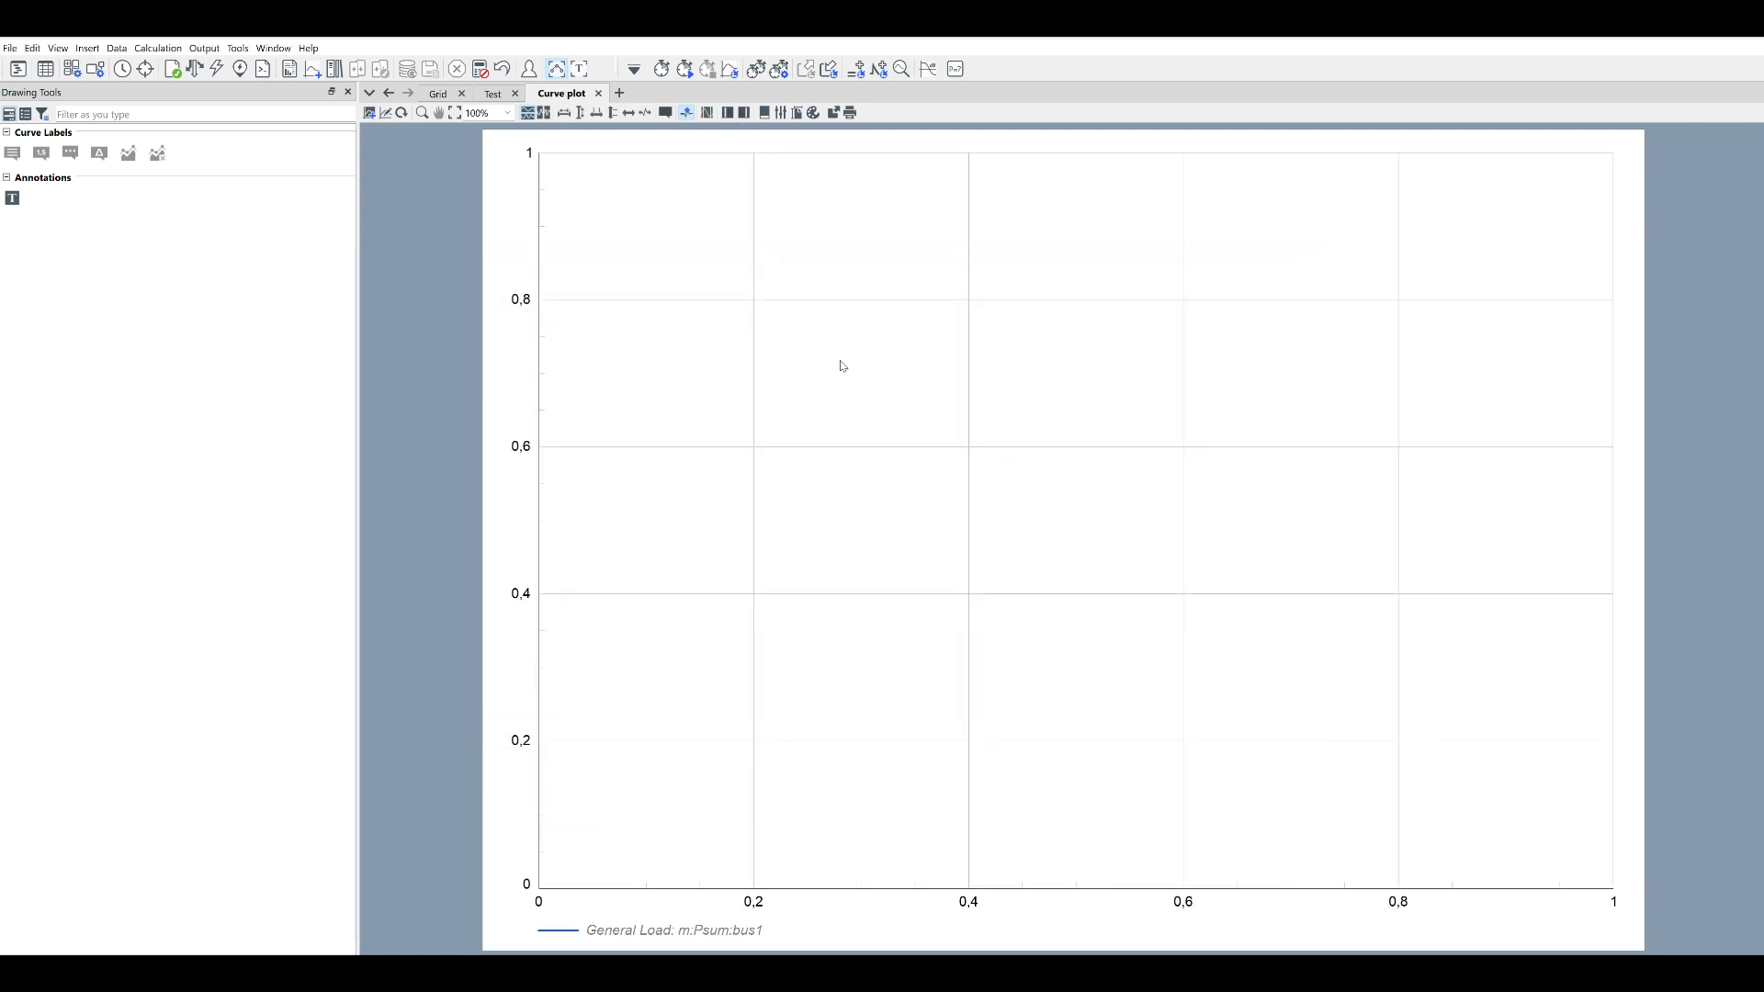
Run the simulation to an absolute stop time of 4 s
left_click(685, 69)
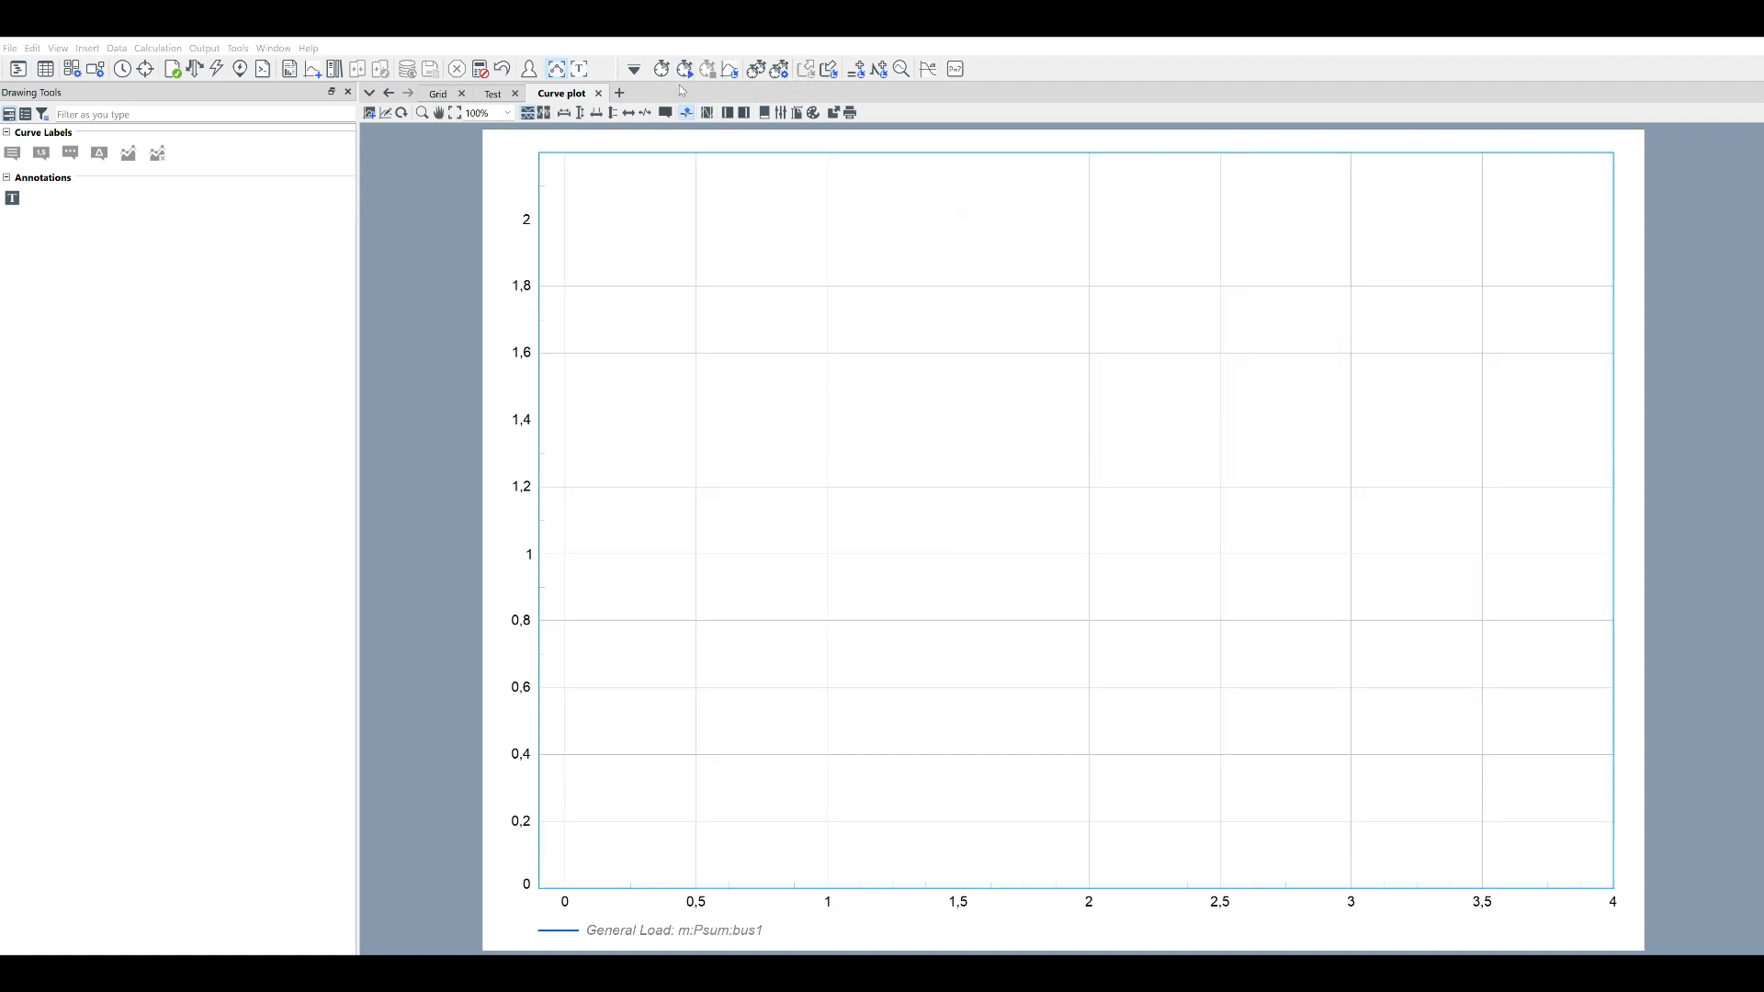
left_click(685, 69)
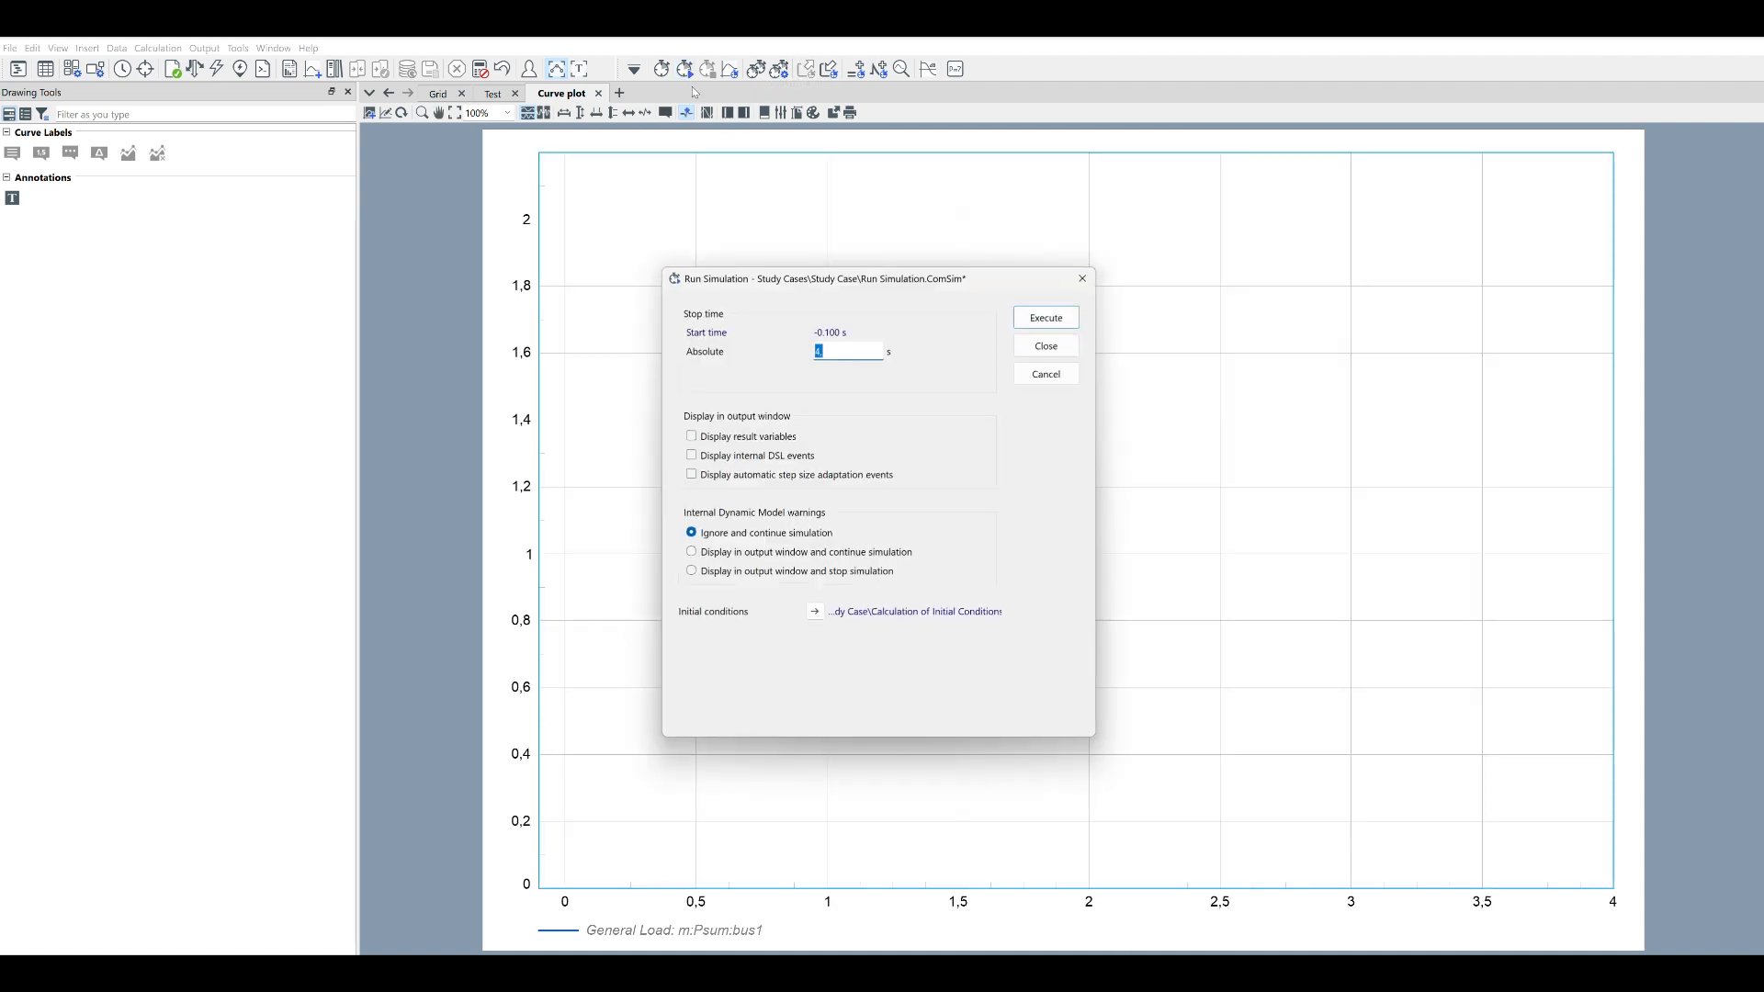
left_click(1049, 315)
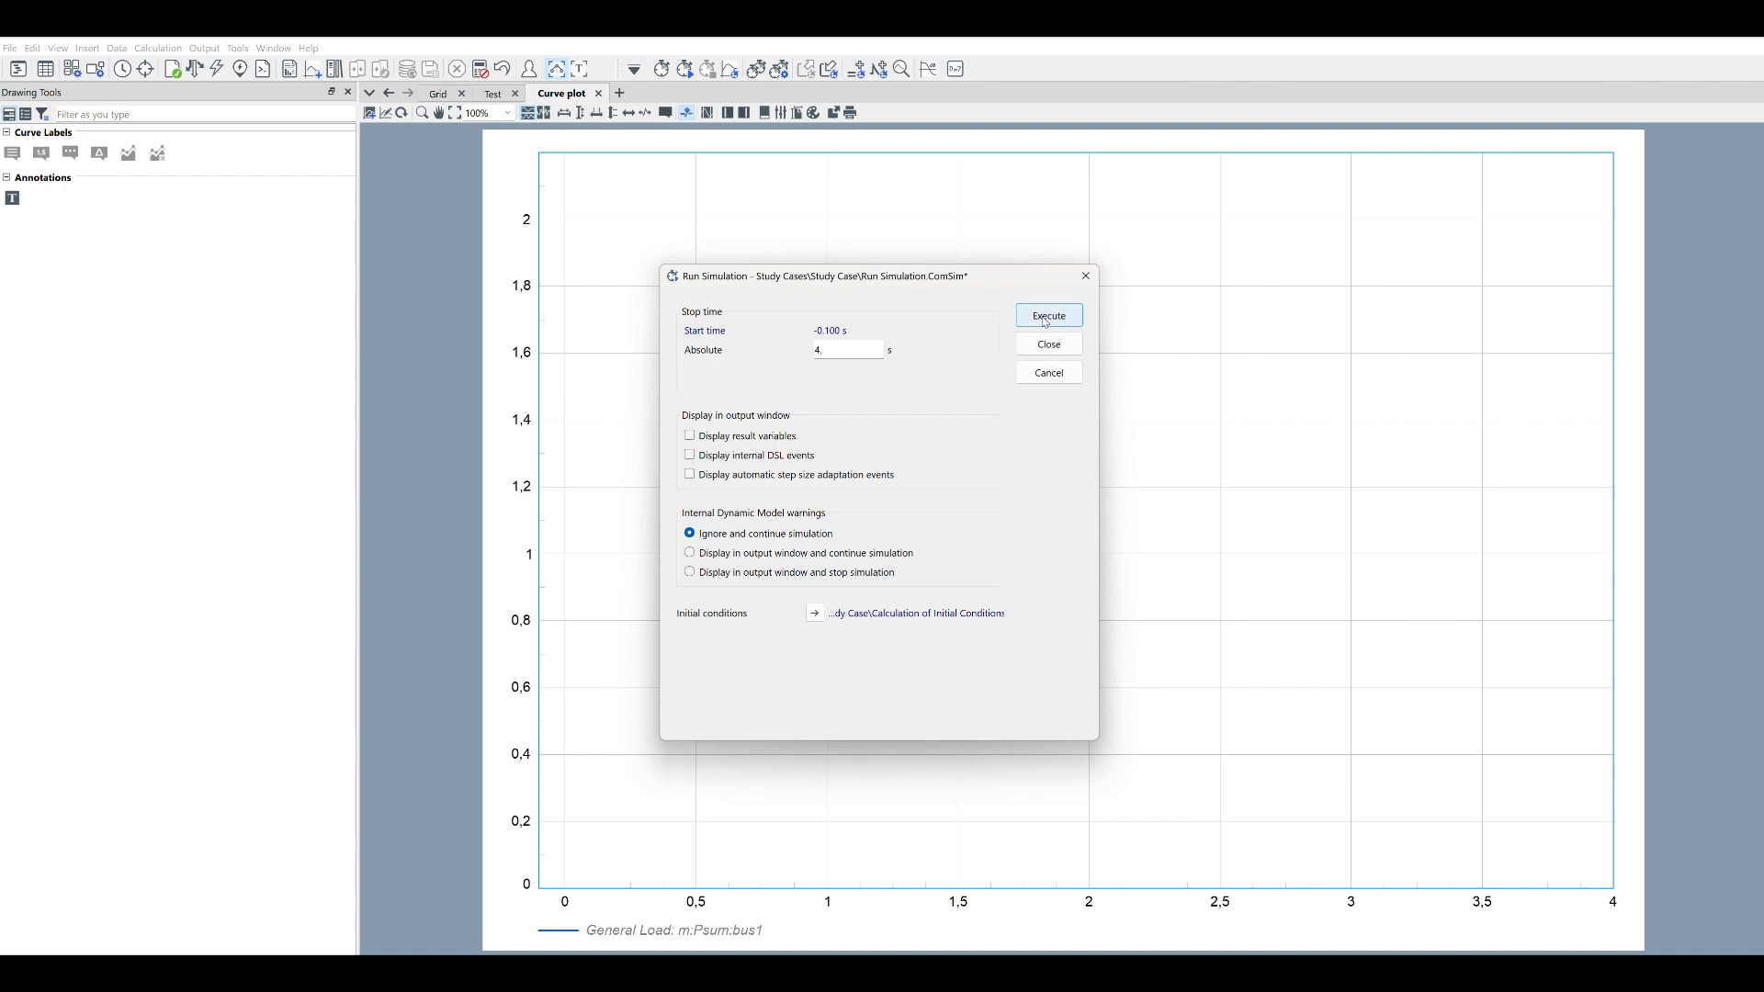